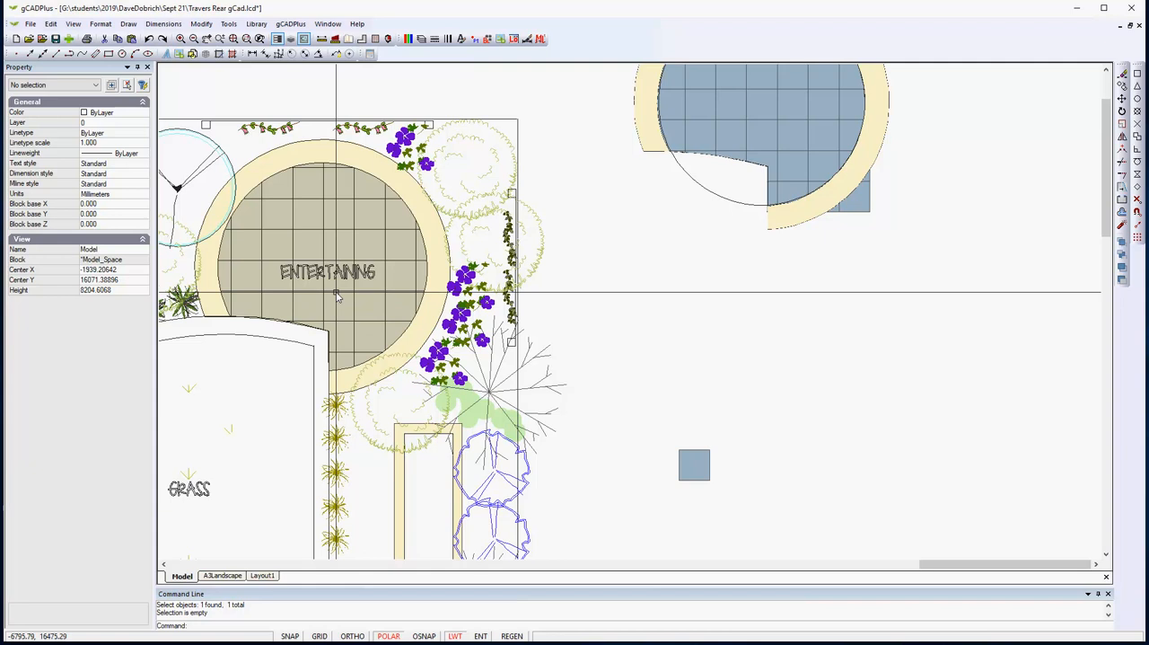
- Array the separate 500 mm square paver in a rectangular grid of 7 rows and 7 columns with 500 mm row and column offsets
click(336, 296)
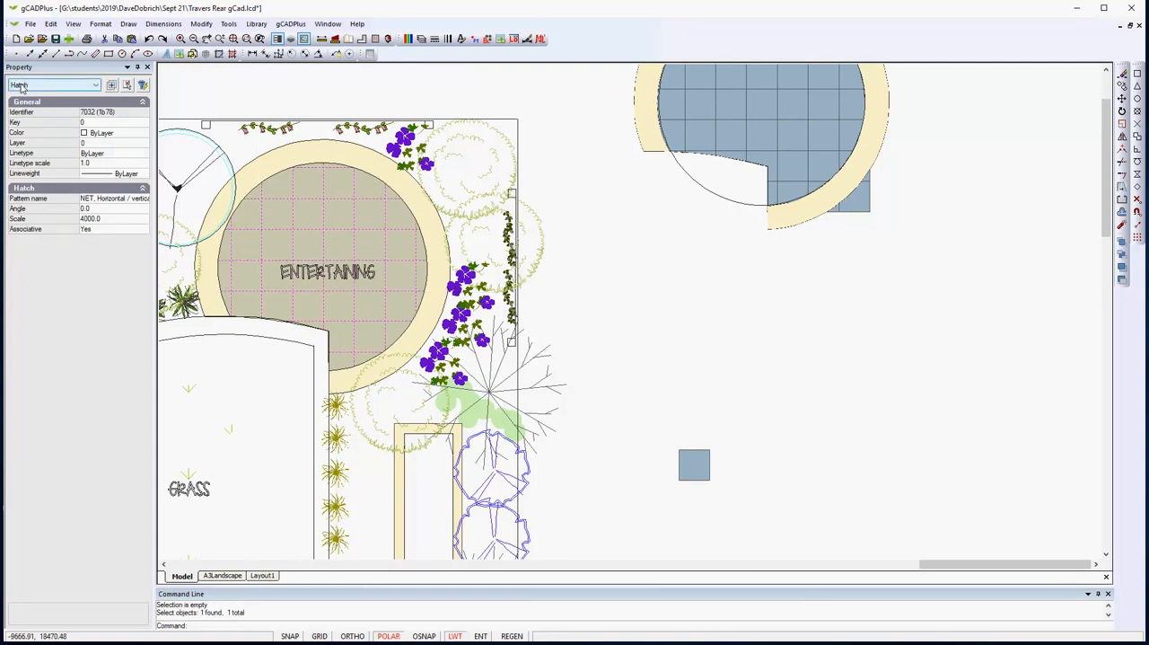
key(Escape)
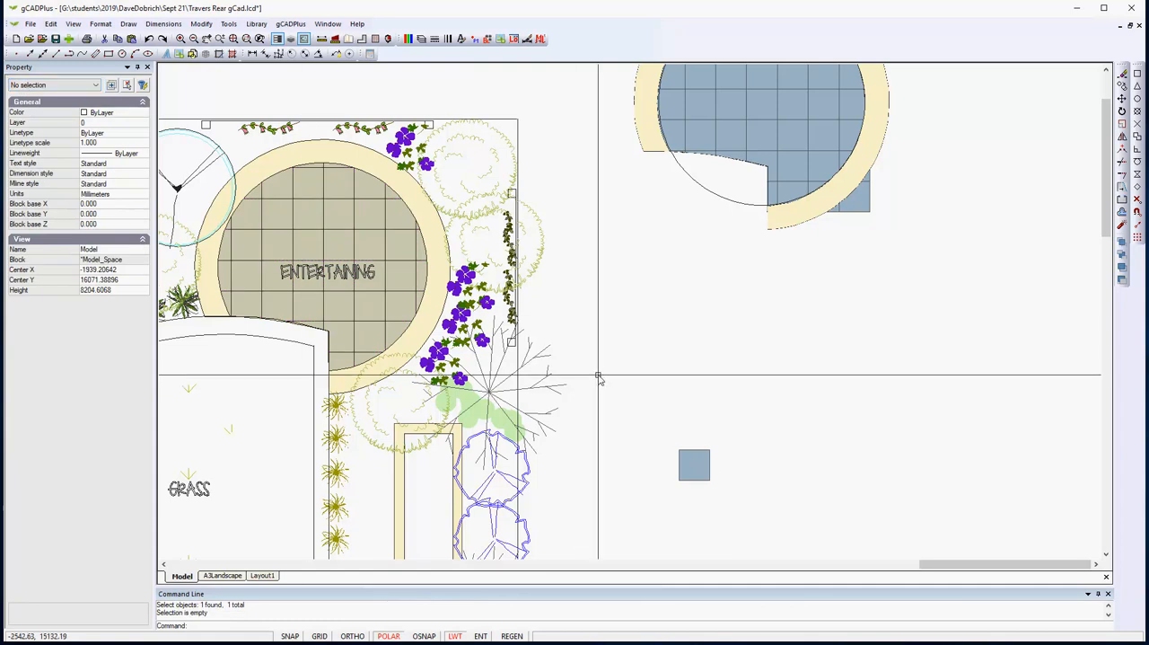
click(695, 465)
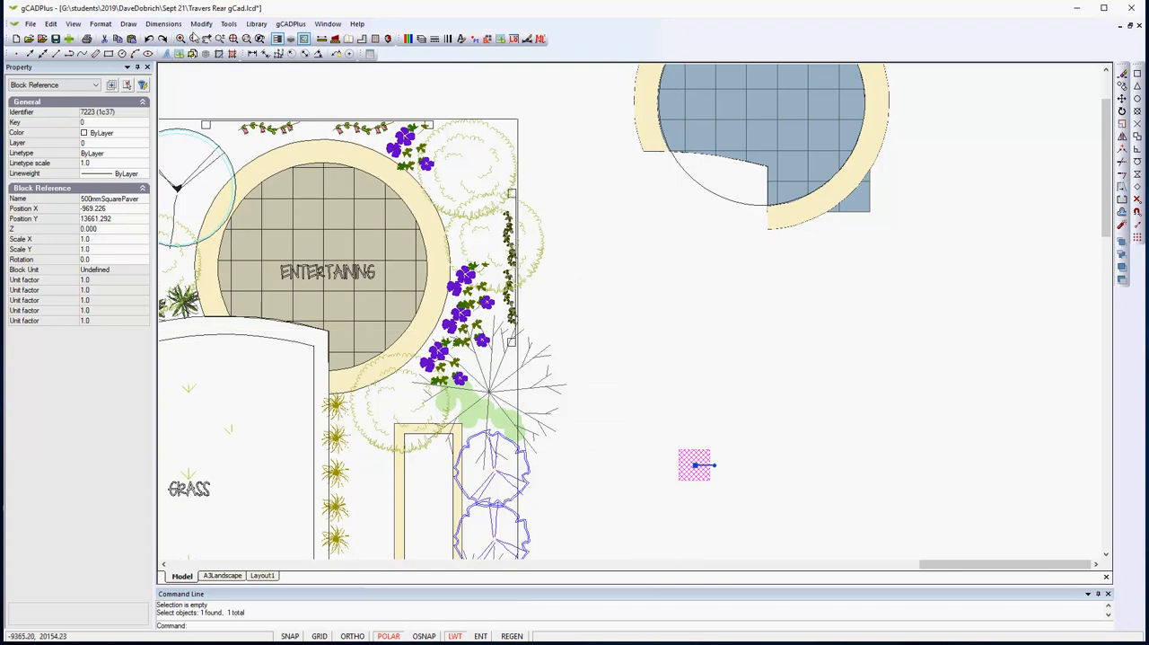
click(201, 25)
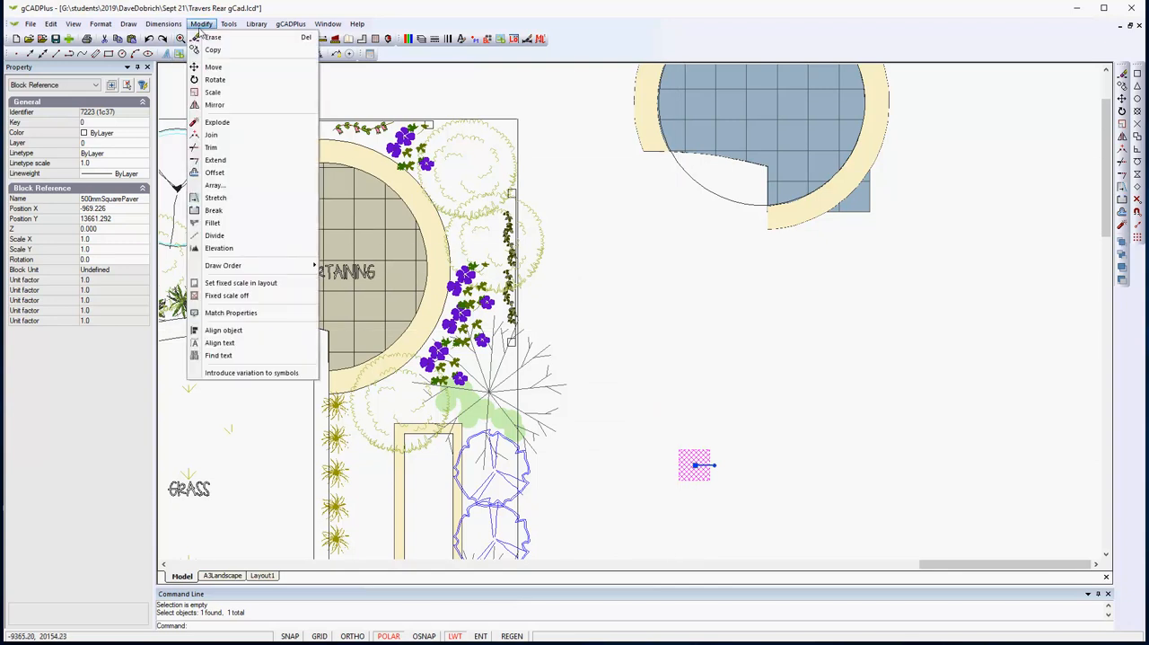
click(226, 189)
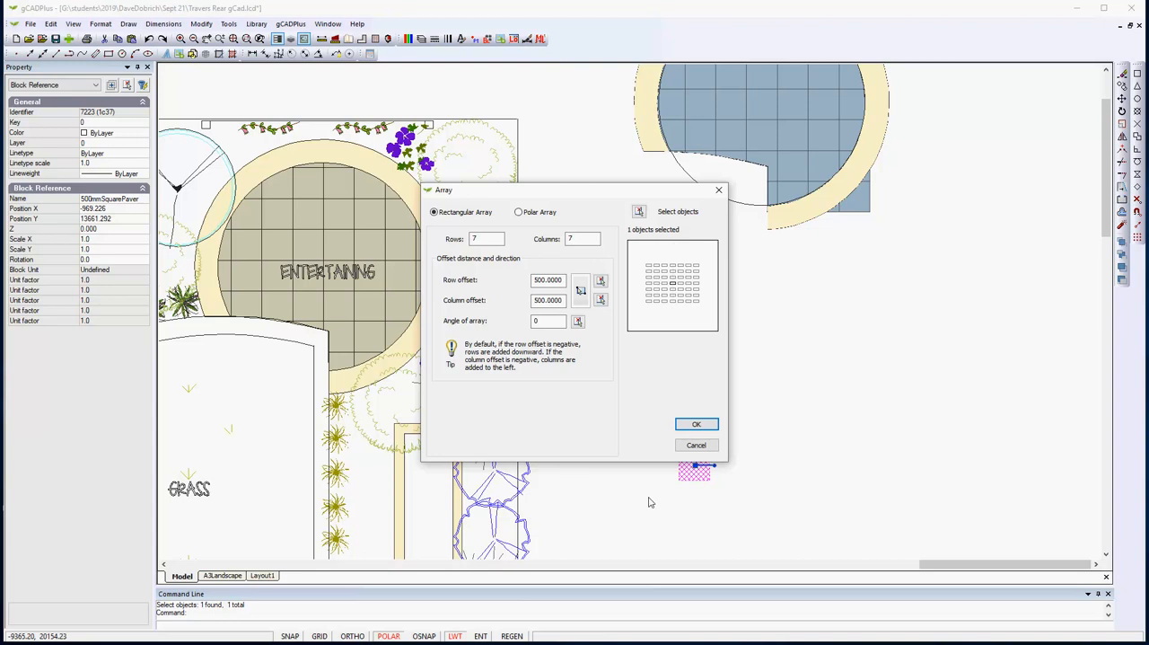
click(696, 426)
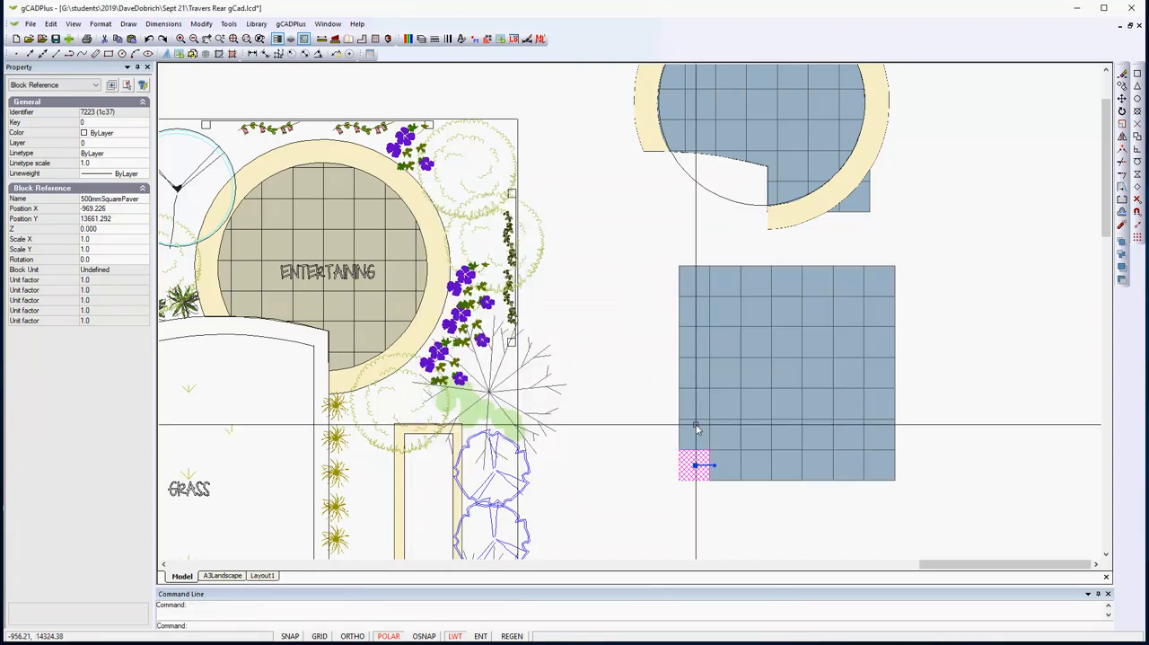
right_click(641, 511)
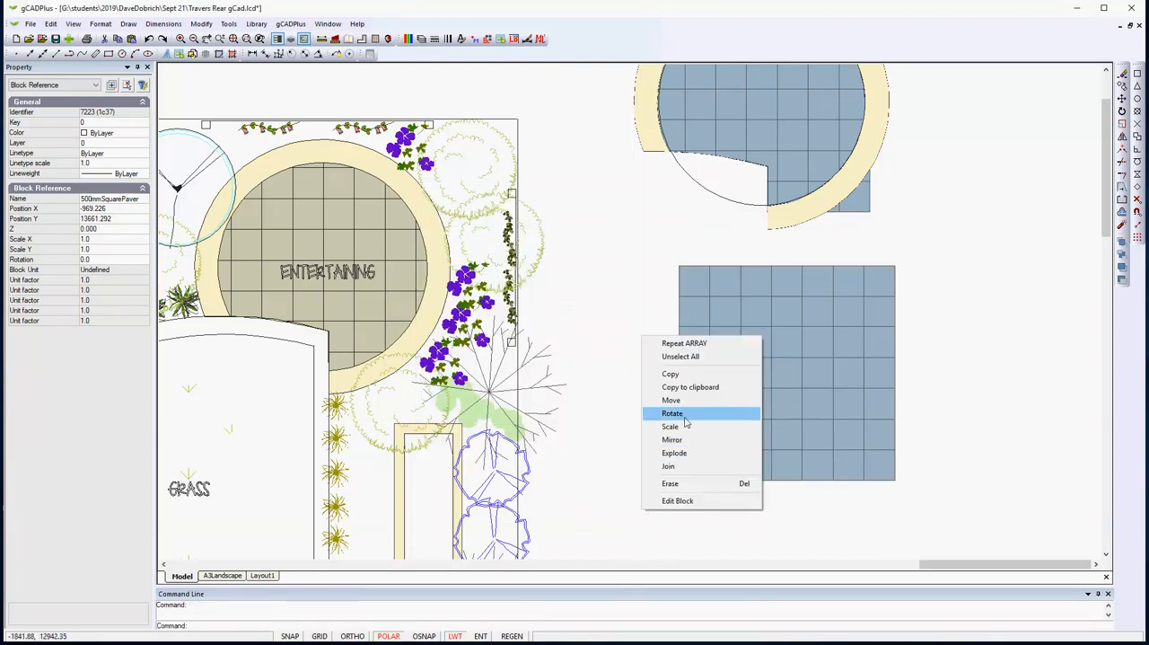
click(680, 357)
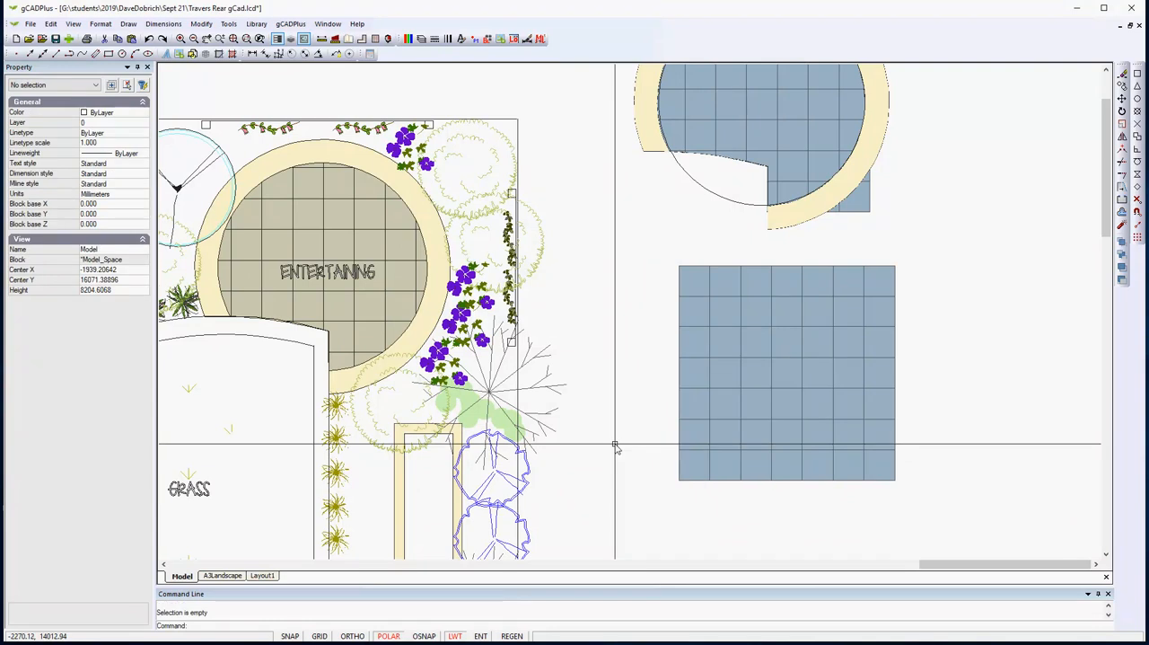
- Draw a circle with a 3350 mm diameter centred on the middle of the new paver grid
middle_drag(615, 446, 572, 459)
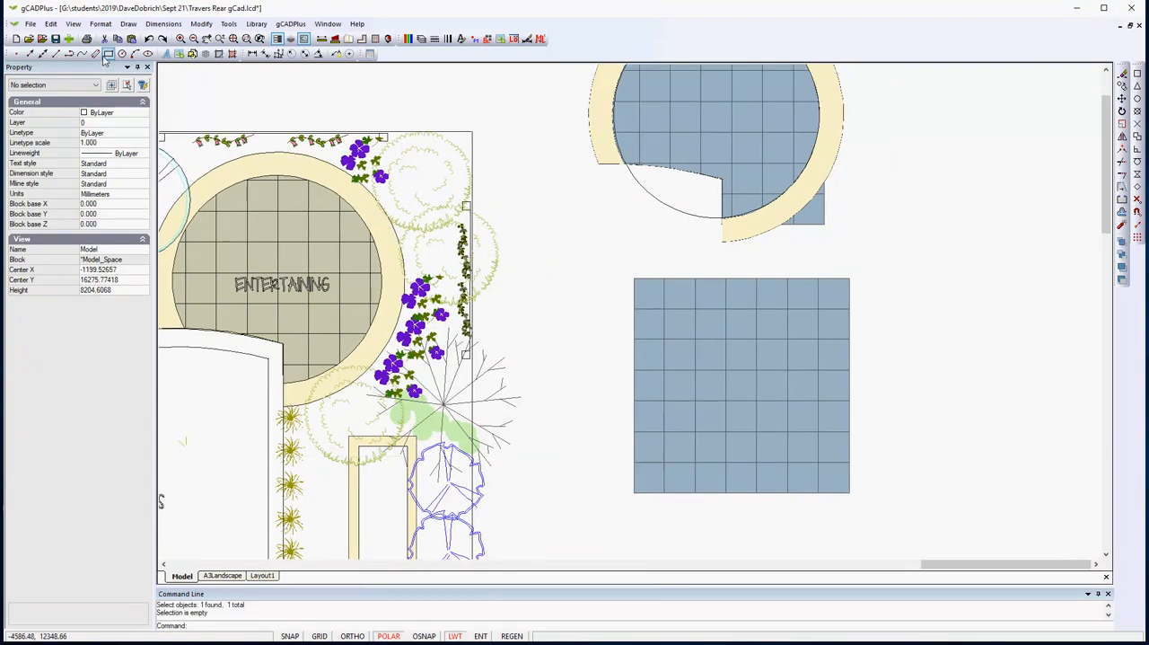
click(128, 24)
mouse_move(182, 161)
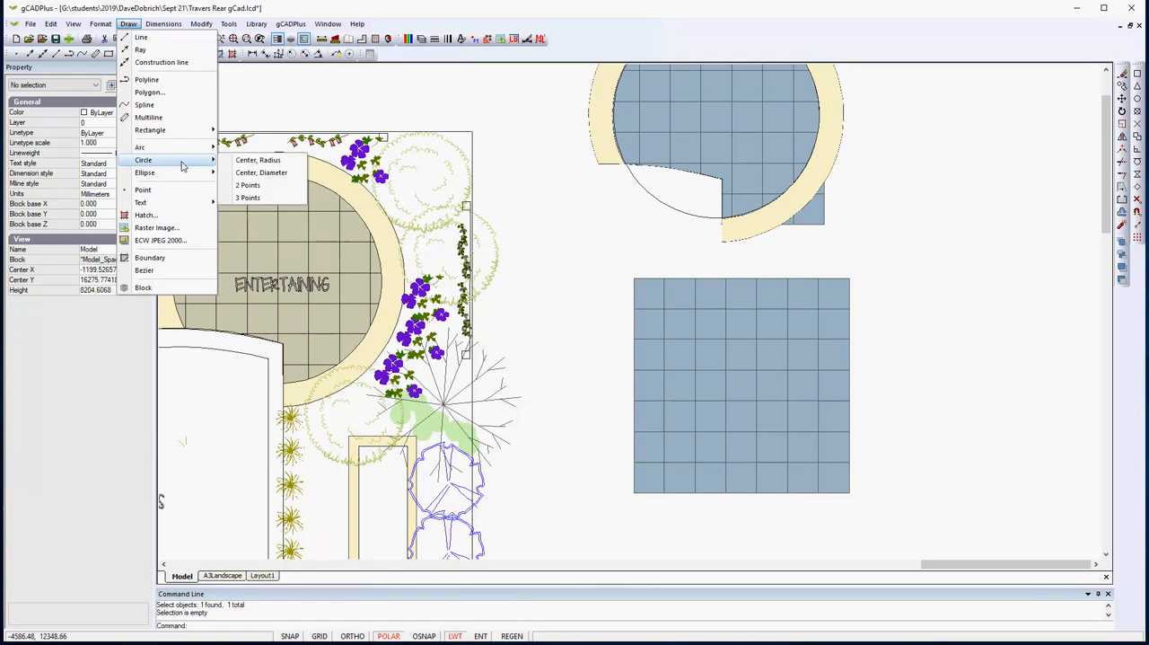
click(261, 174)
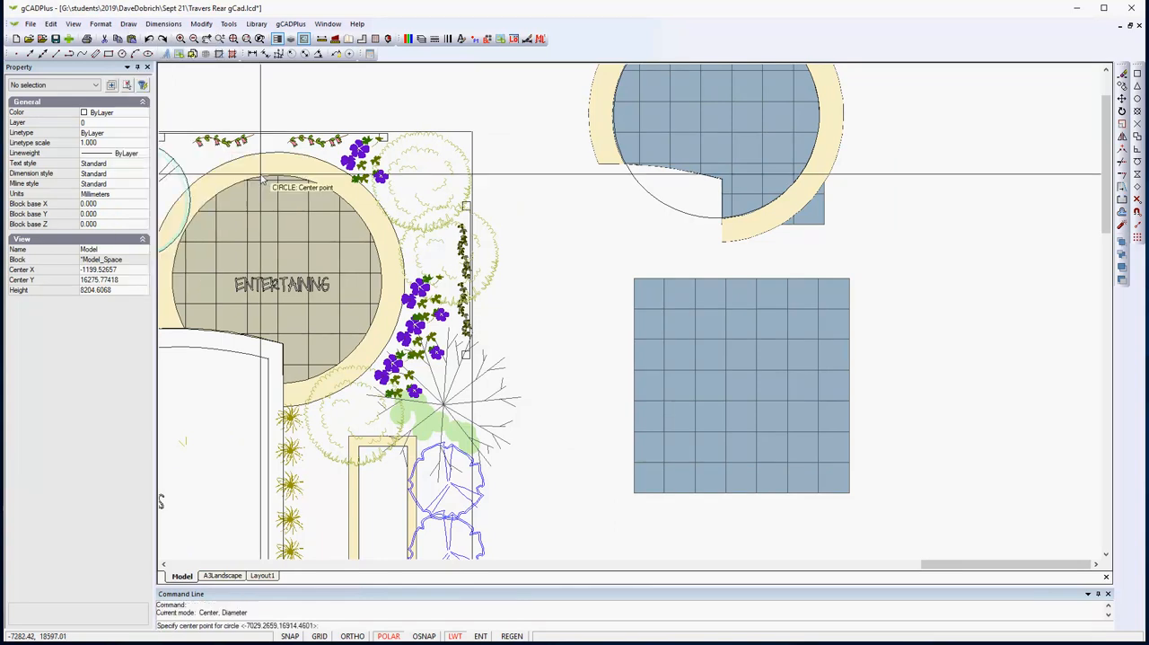
scroll(752, 423, up, 2)
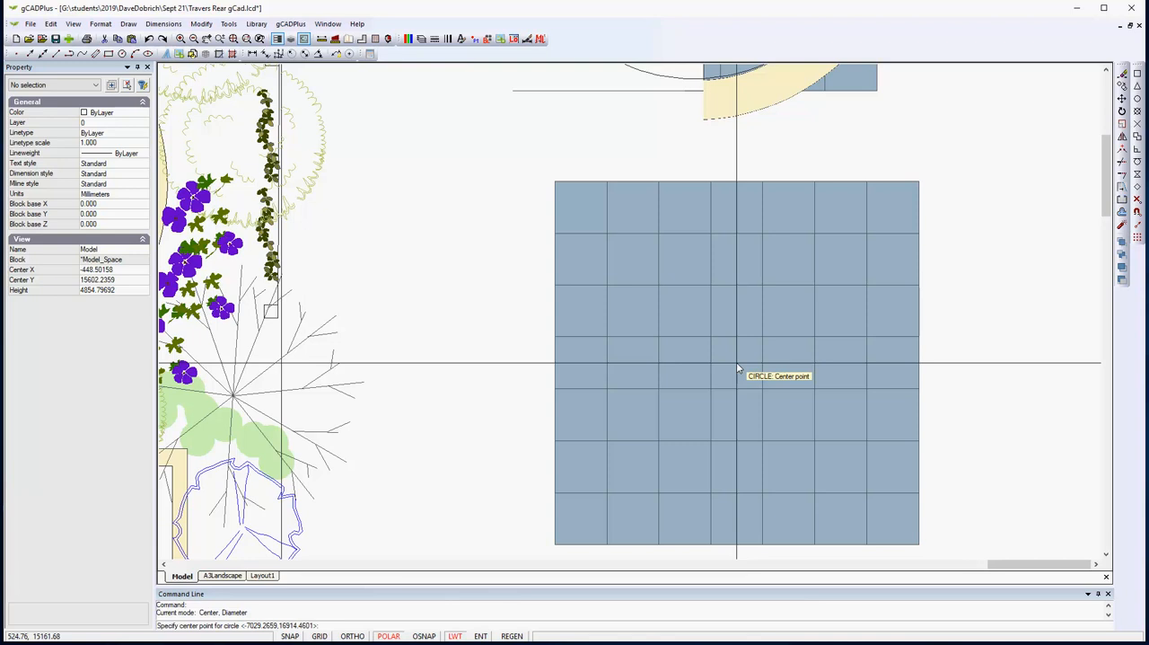
click(736, 363)
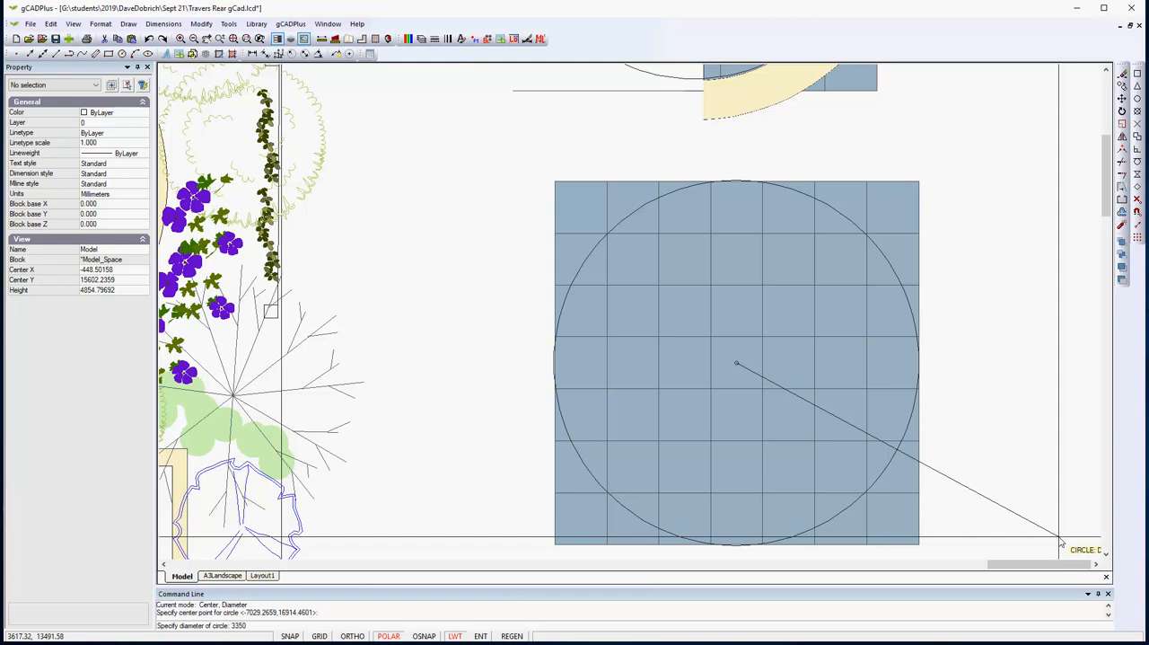
key(Return)
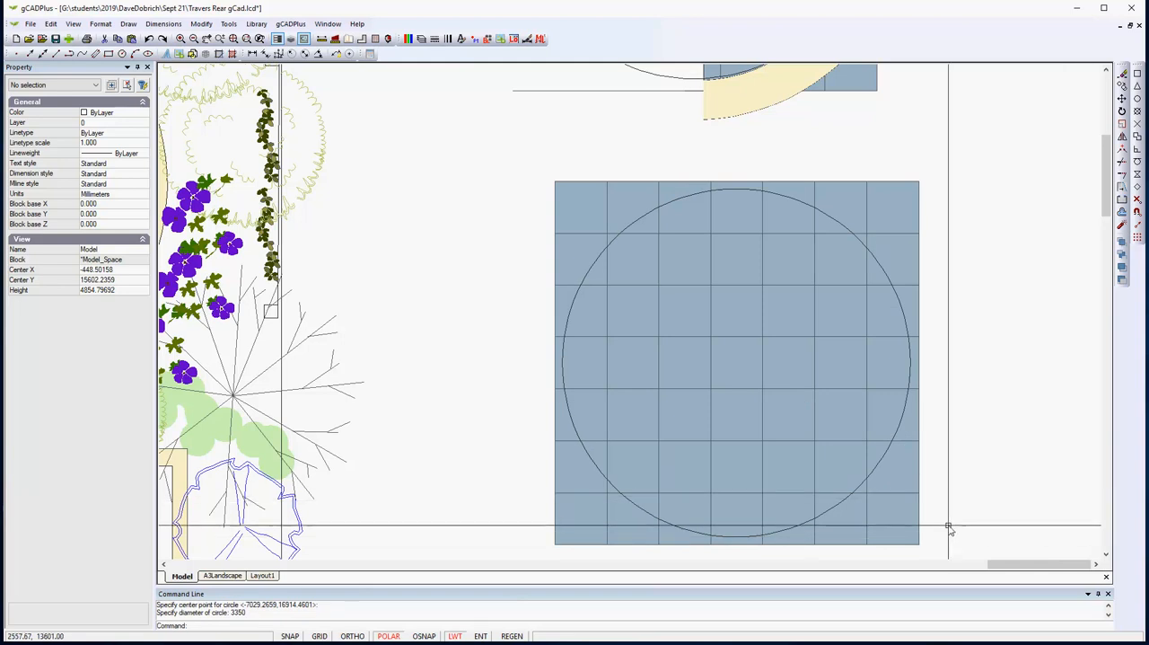
- Measure the width of the cream border around the entertaining circle
scroll(948, 530, down, 3)
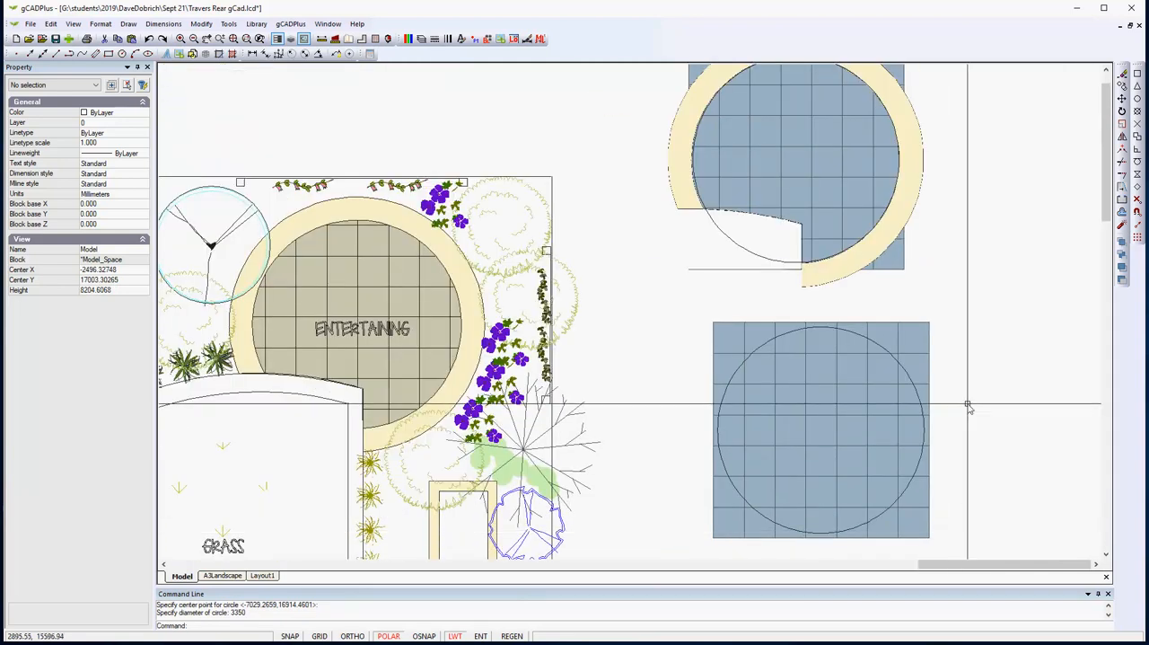
scroll(936, 439, up, 1)
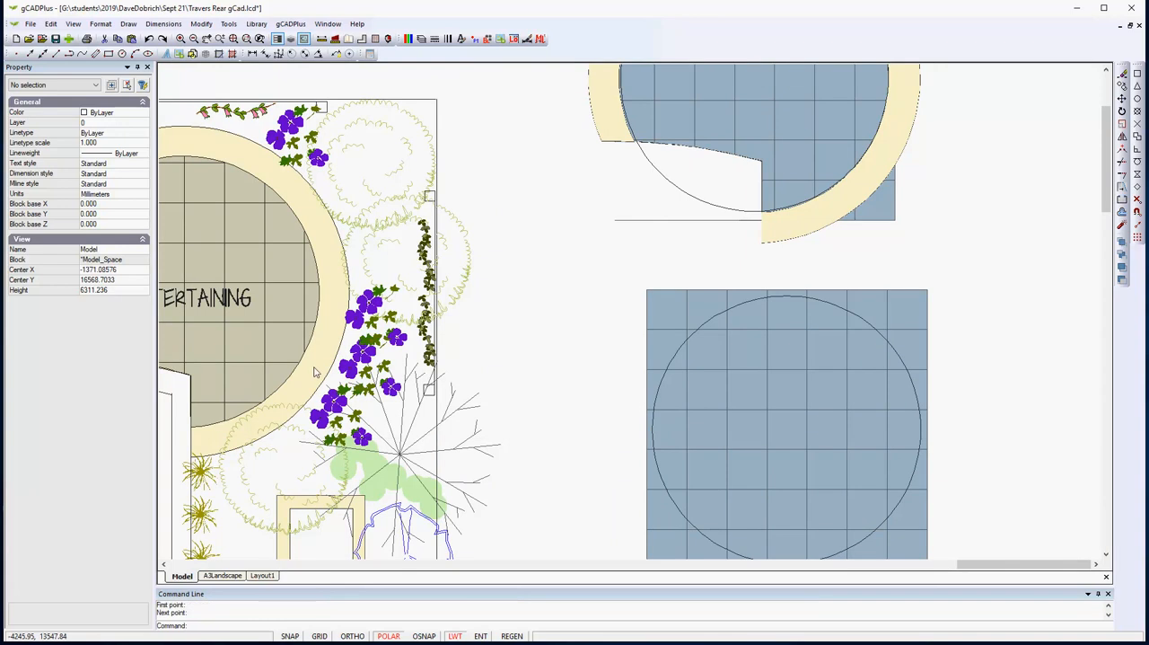
click(320, 40)
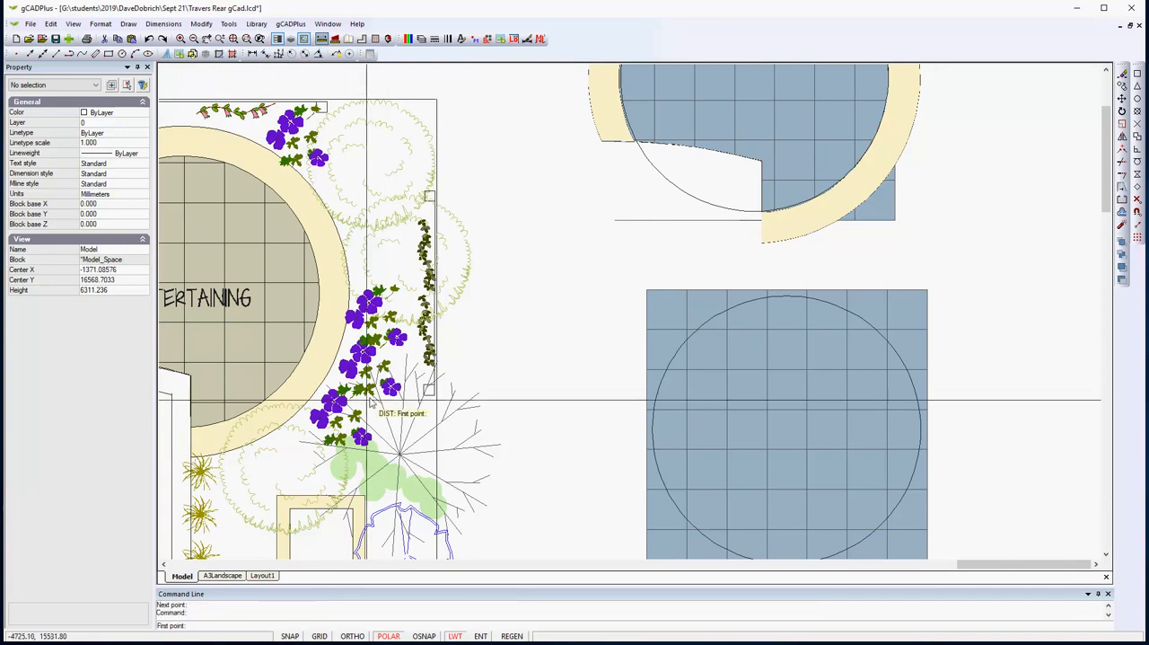
click(311, 341)
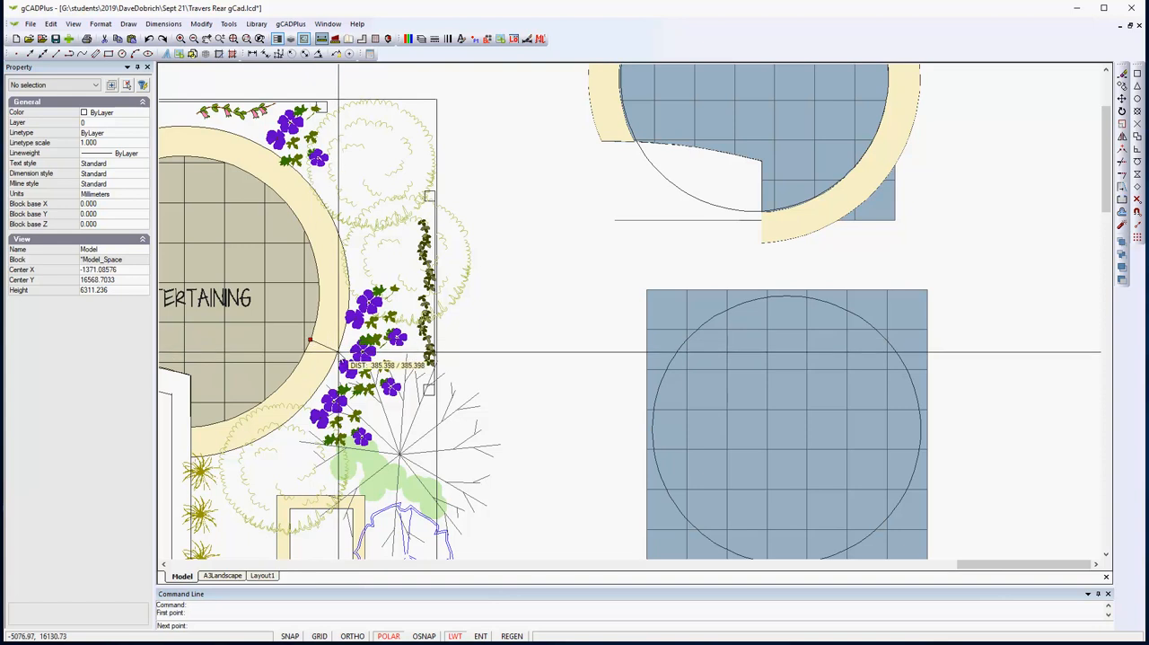
key(Escape)
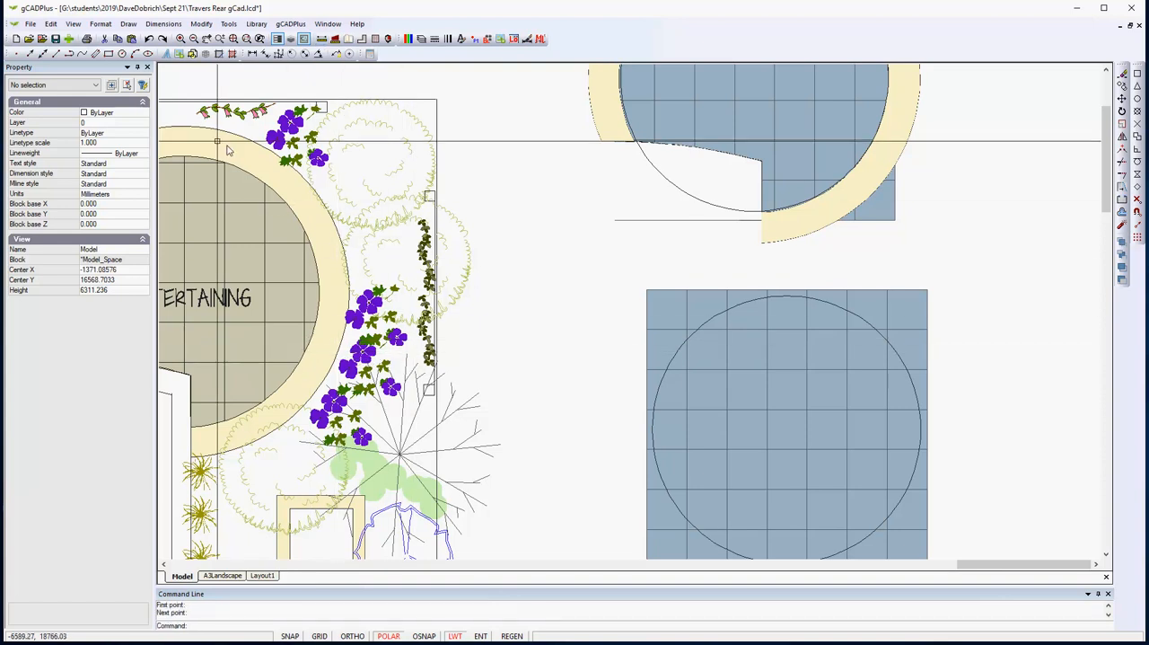
- Offset the circle on the paver grid outward by a distance of 350 mm
click(201, 25)
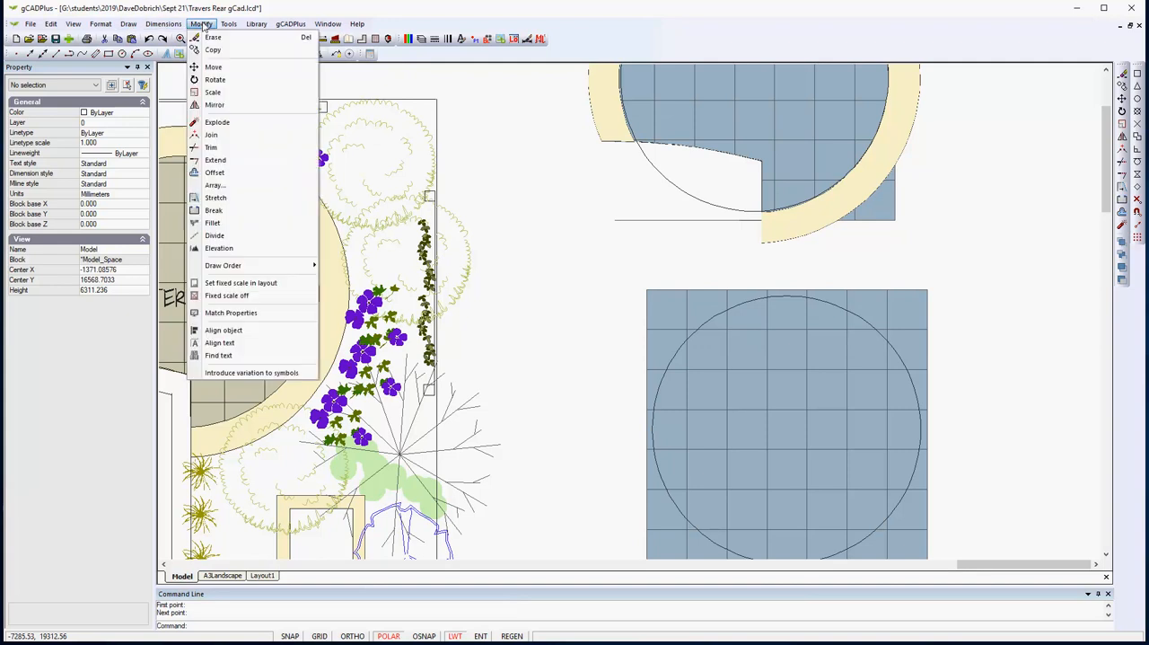
click(215, 172)
click(664, 362)
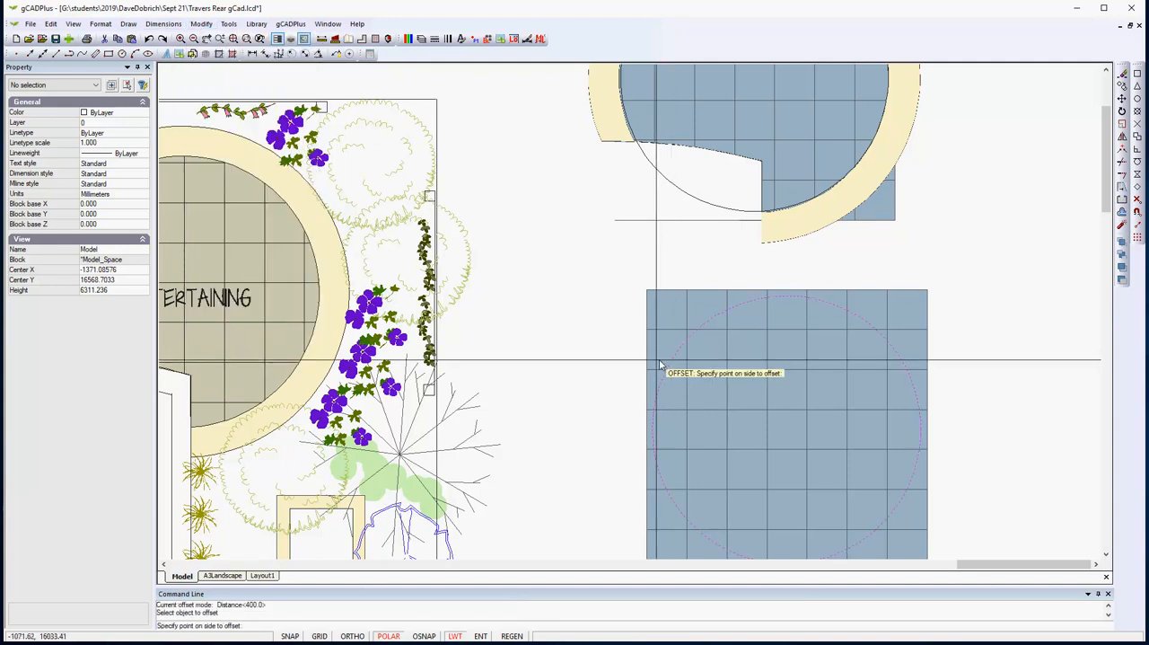
right_click(560, 355)
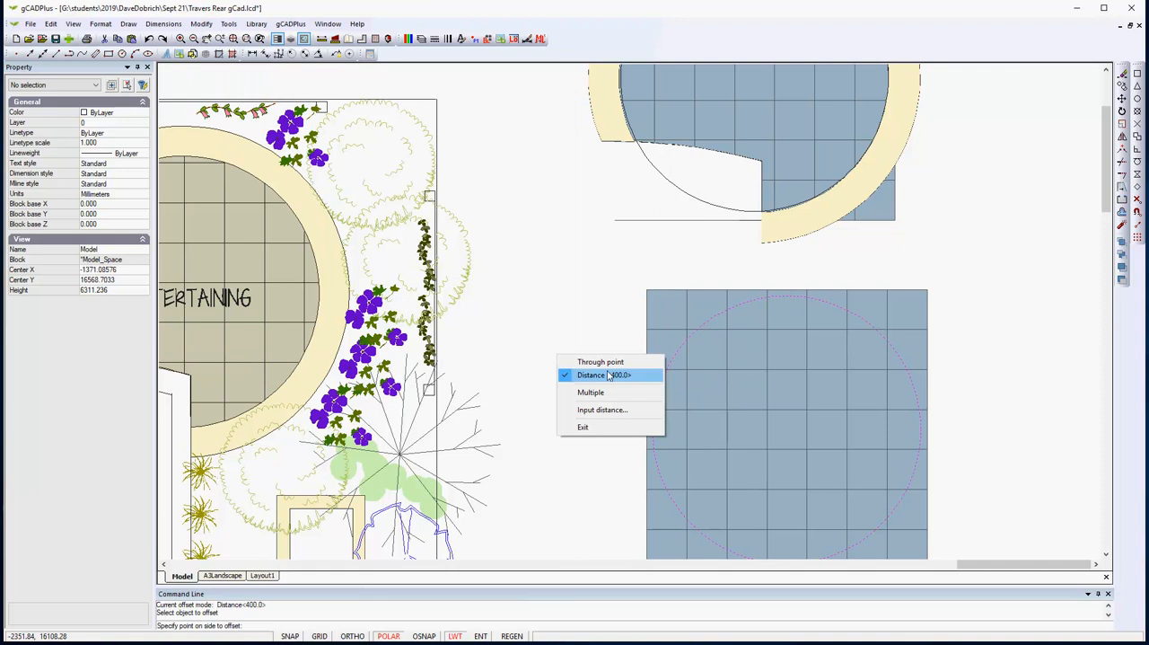
click(598, 361)
right_click(589, 355)
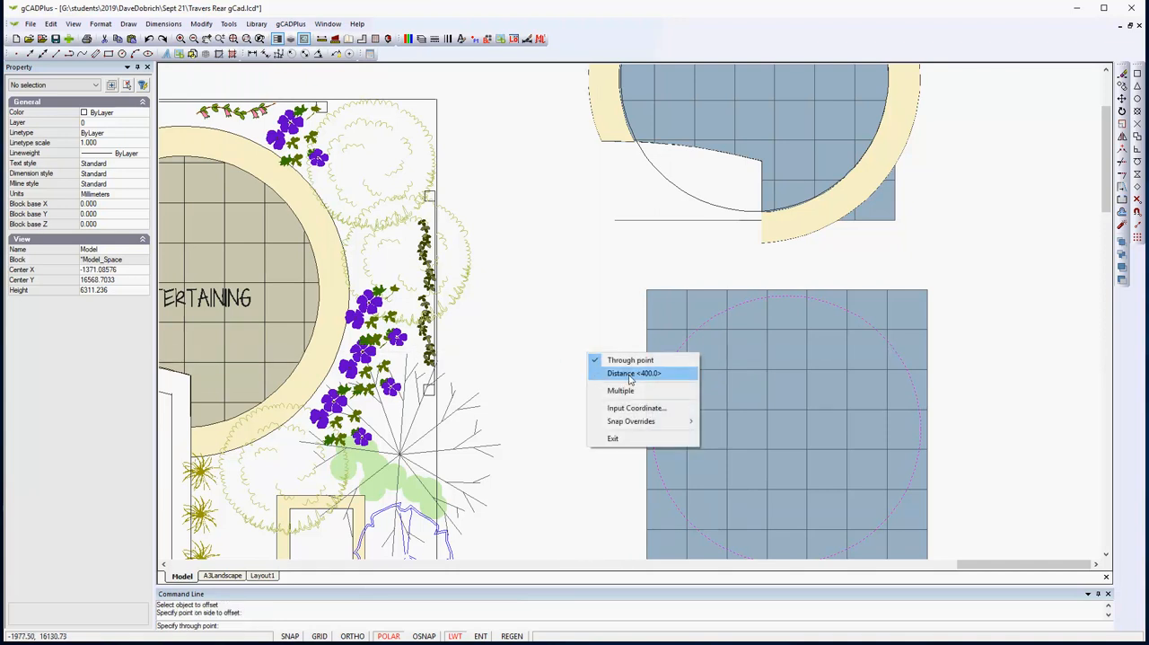
click(630, 373)
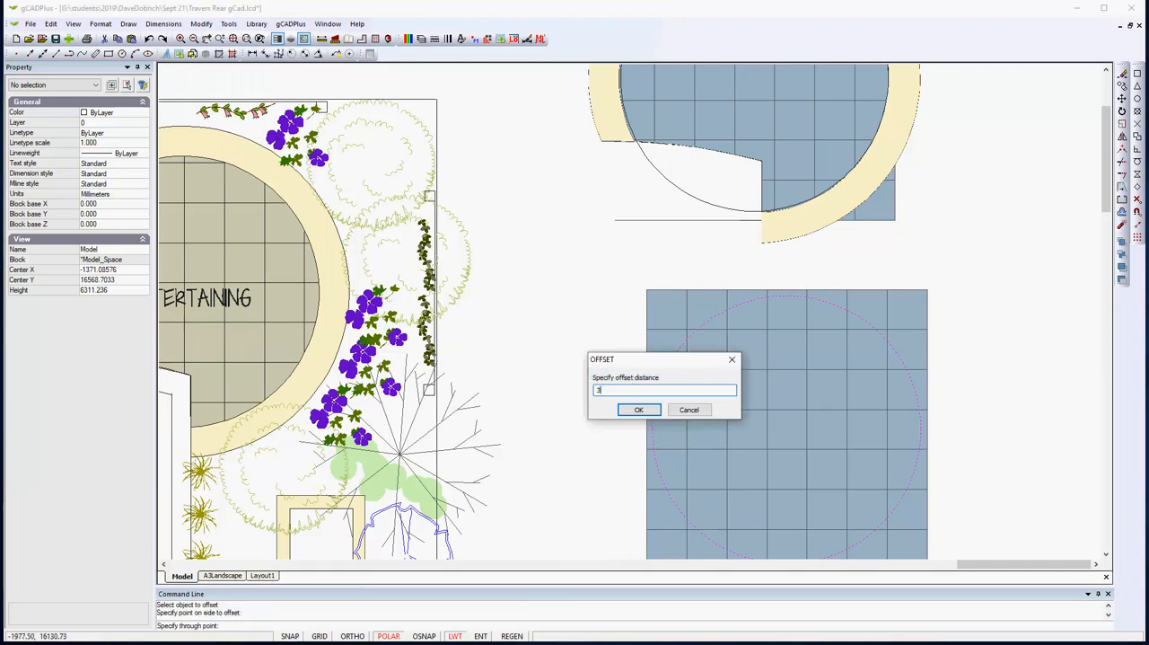
key(Return)
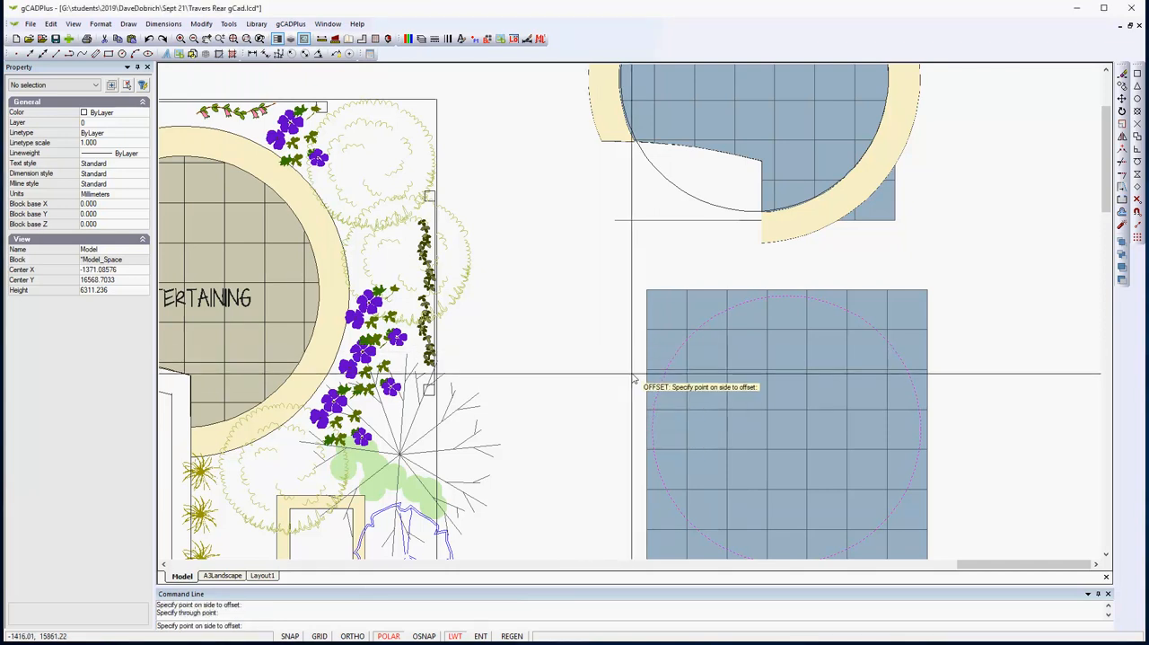
click(626, 431)
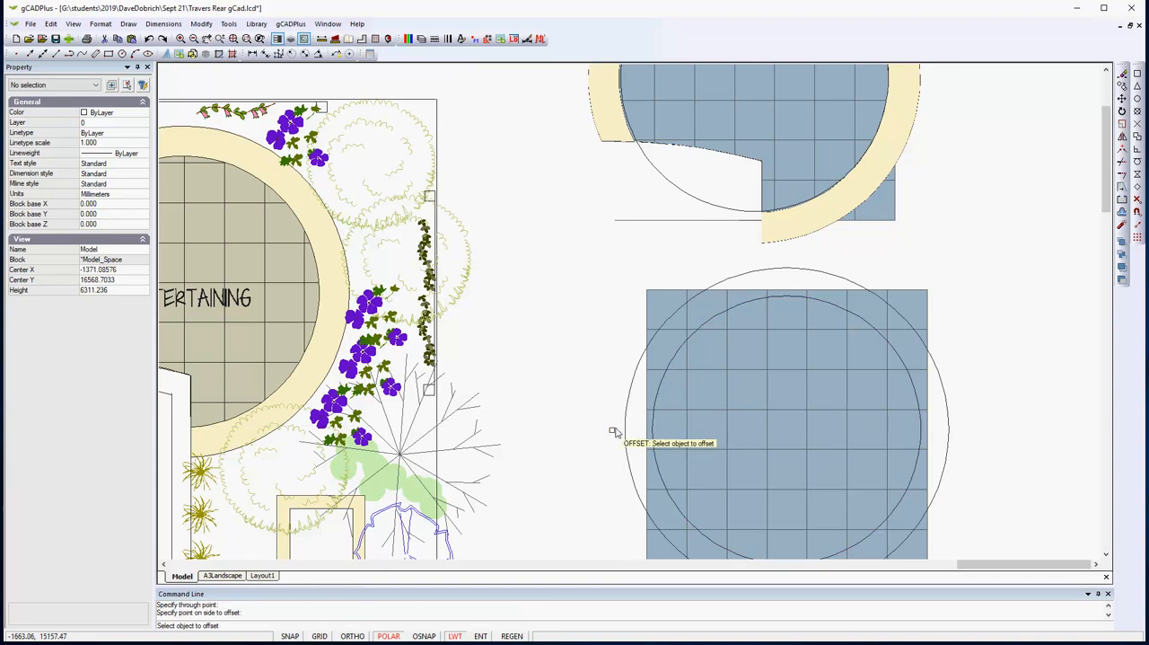
right_click(574, 443)
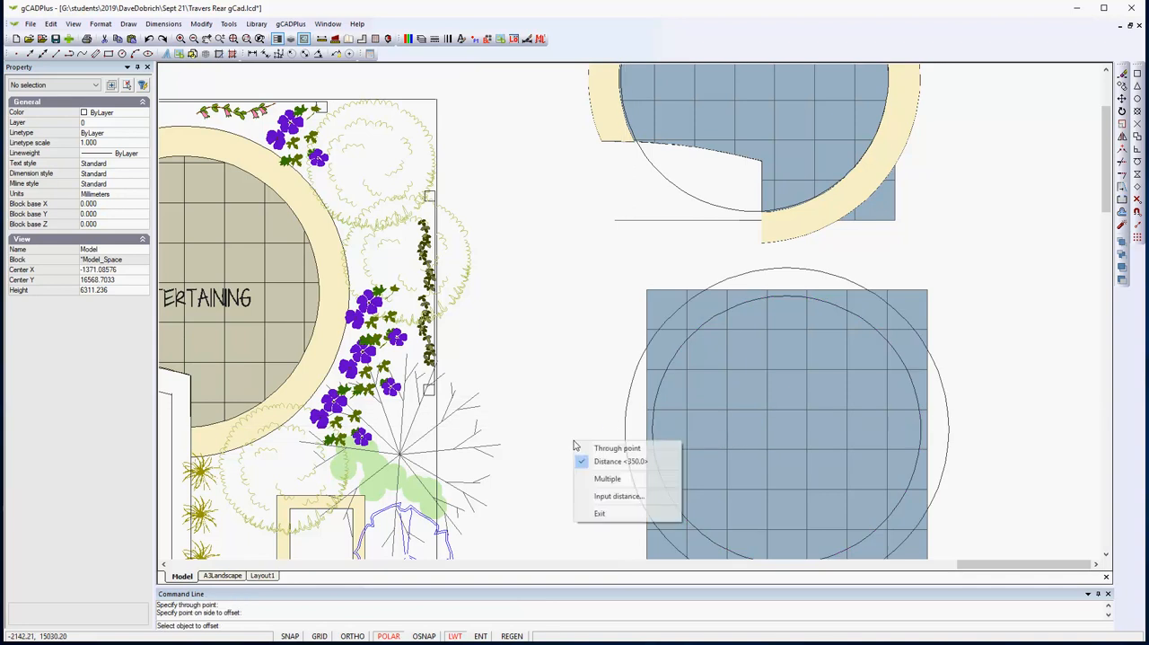
click(601, 513)
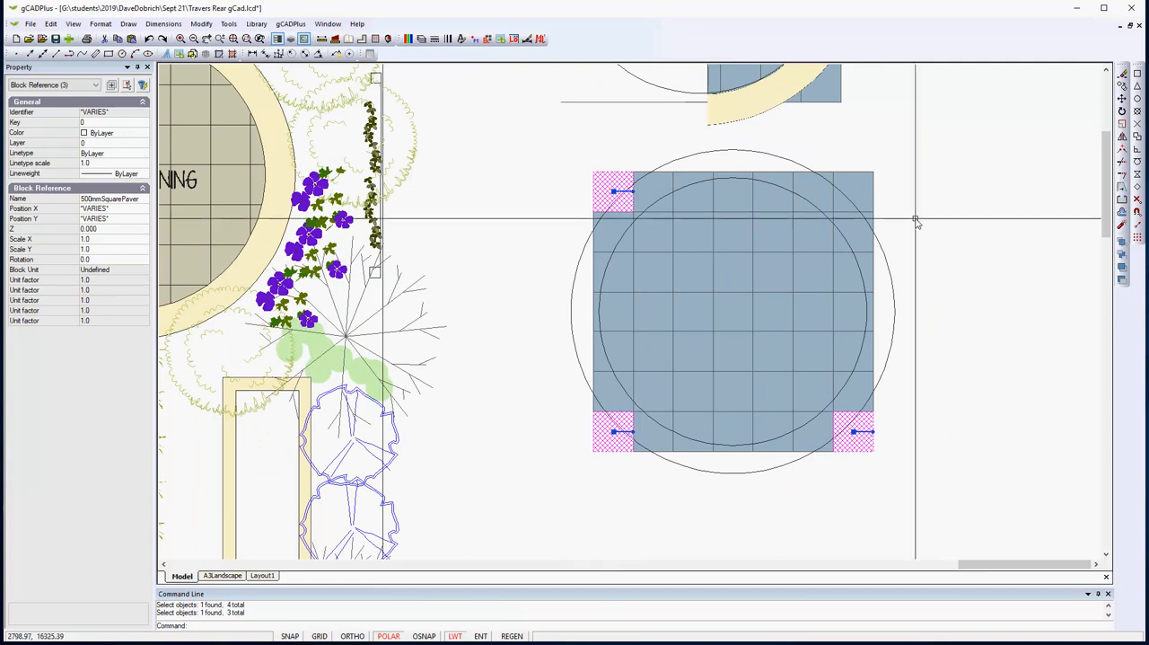
- Delete the four corner pavers of the new grid
click(871, 177)
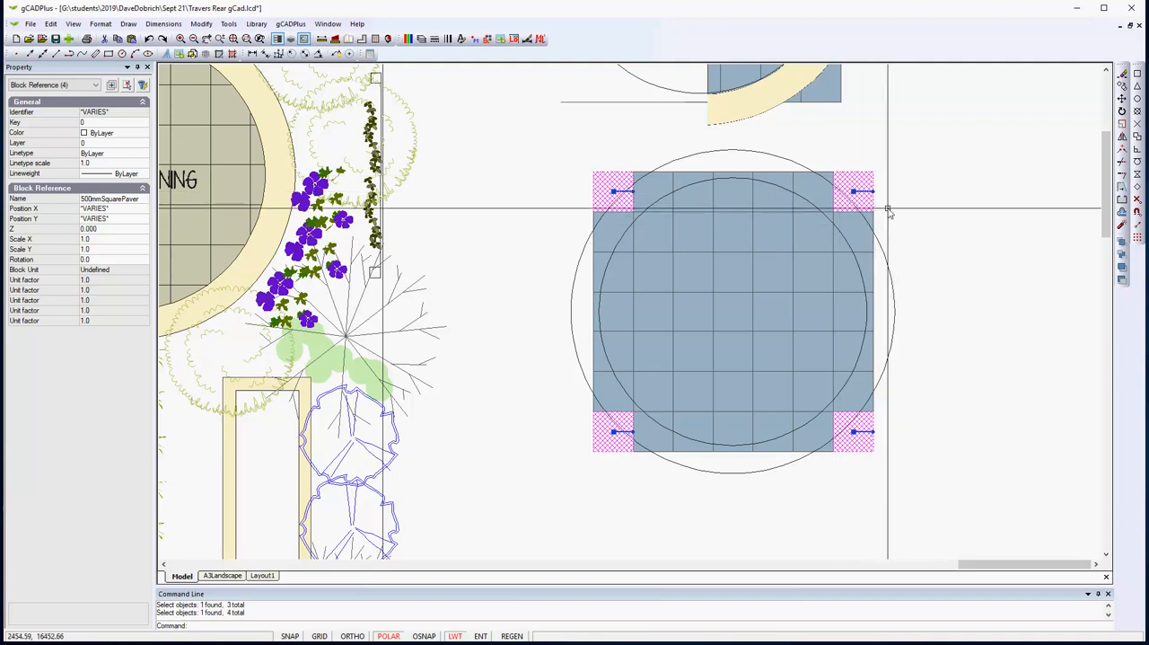
key(Delete)
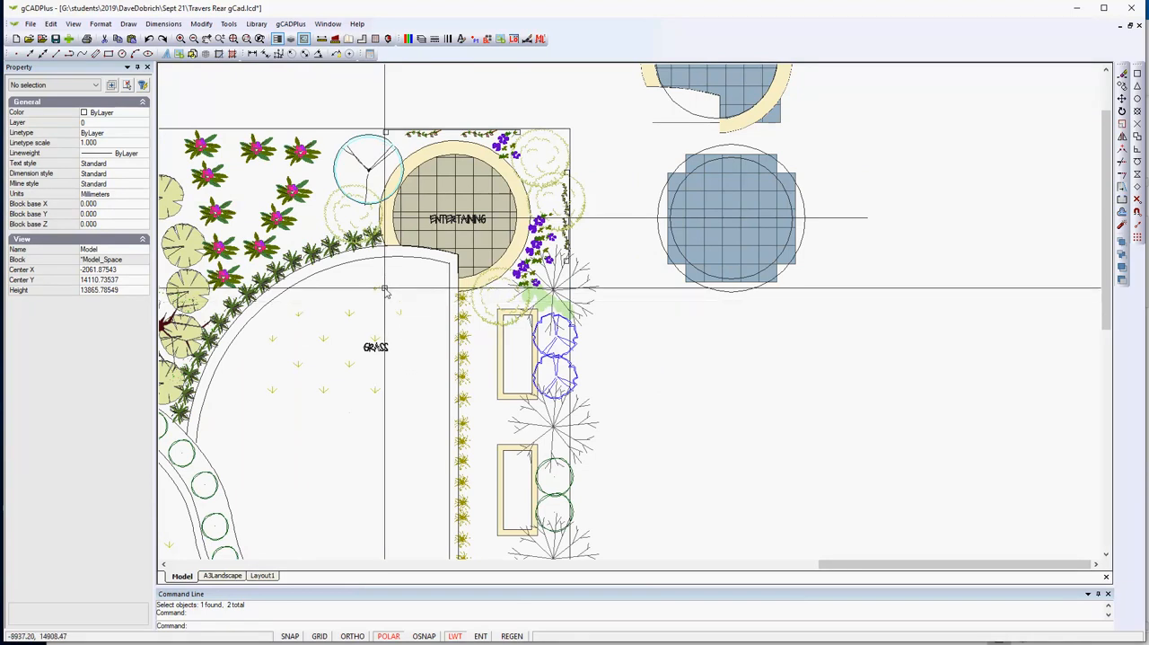
- Copy the grass area's outer curved edge and adjoining vertical line onto the new paver grid, using their shared corner as base point
scroll(389, 274, up, 2)
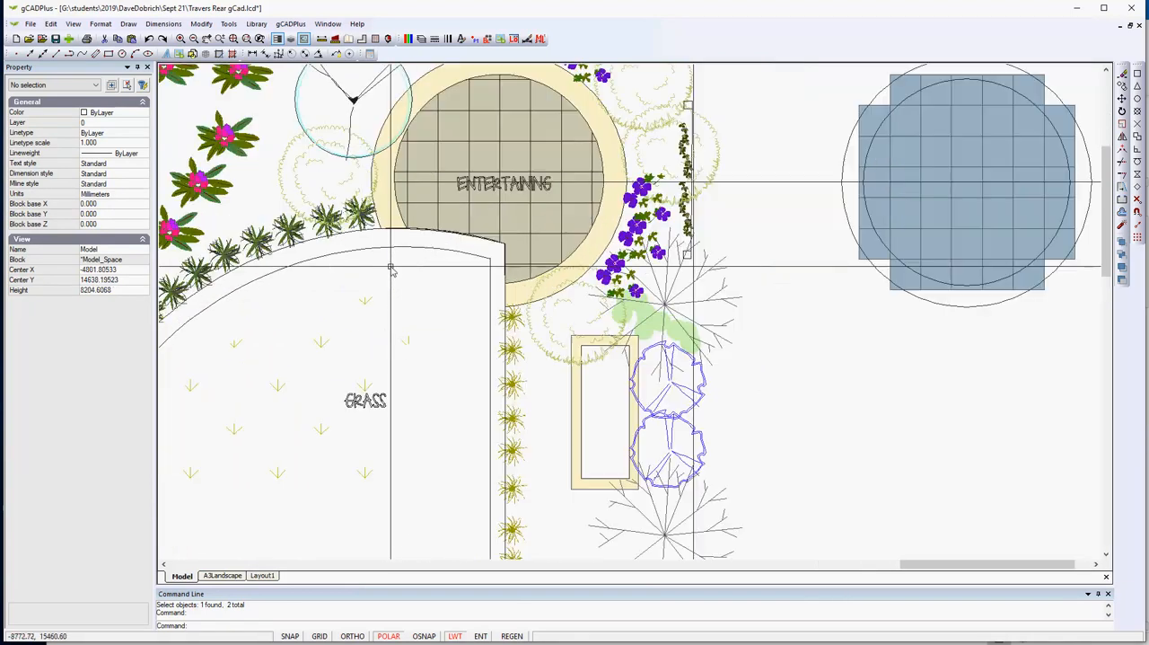
click(351, 235)
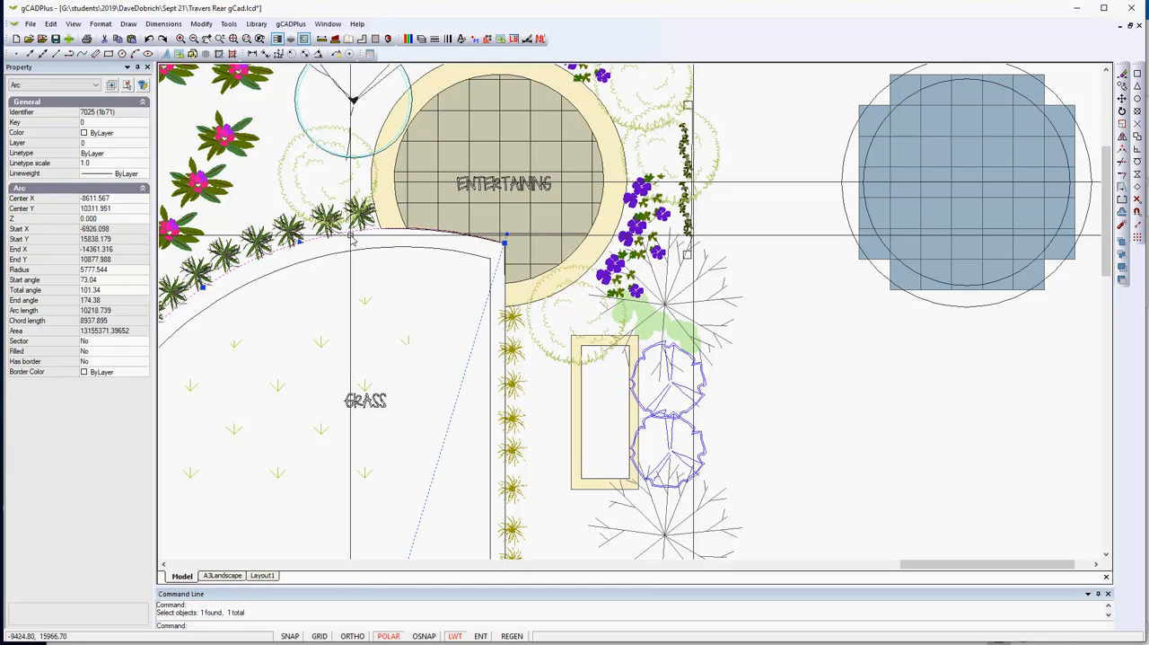
click(504, 342)
scroll(421, 340, down, 3)
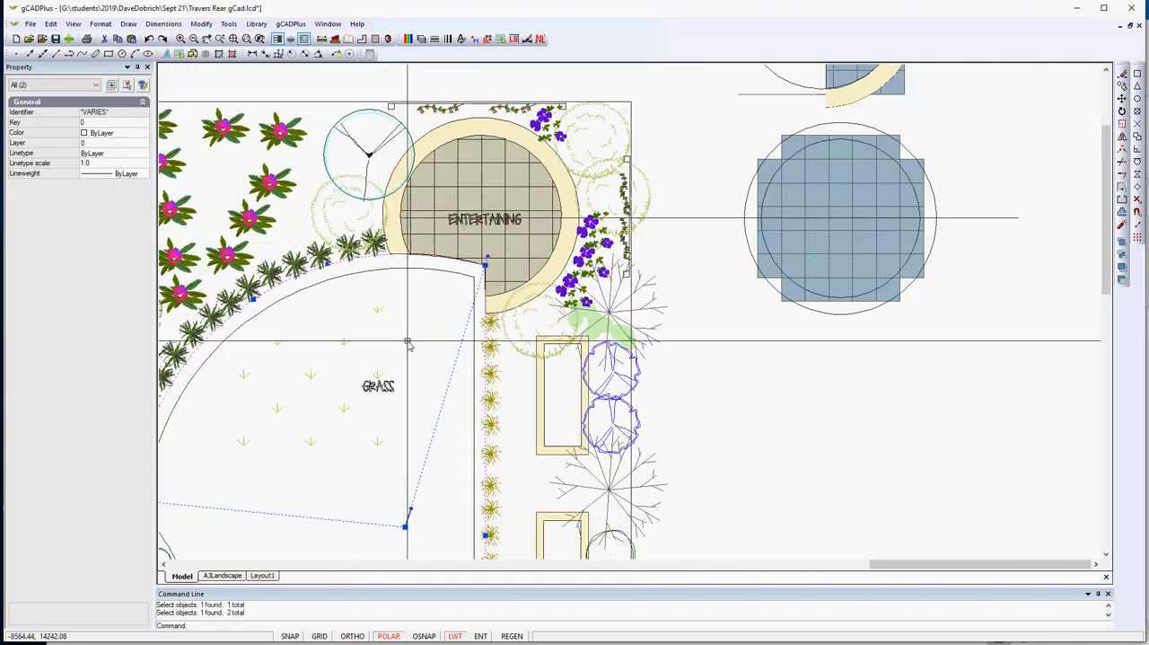
right_click(404, 344)
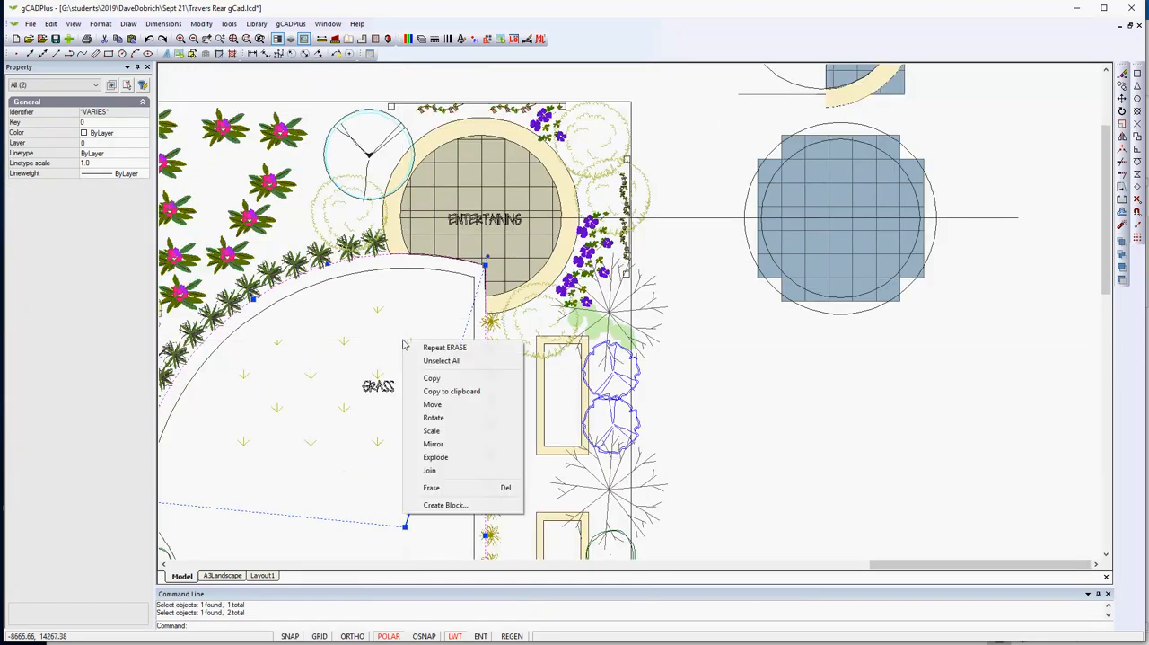
click(444, 377)
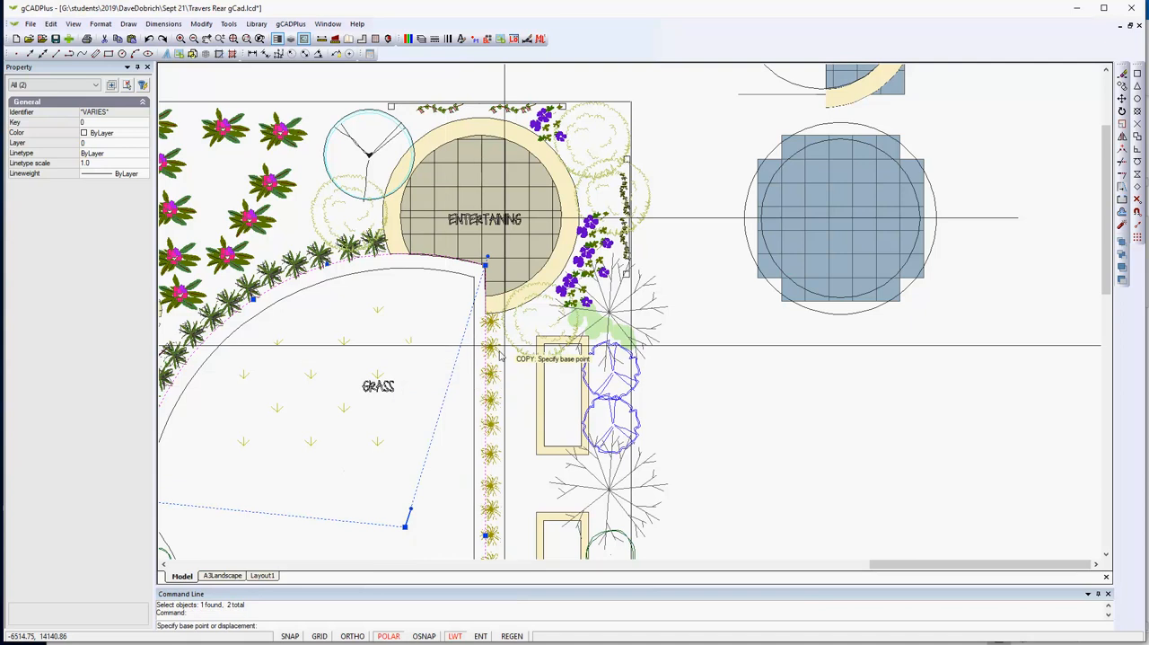
click(487, 267)
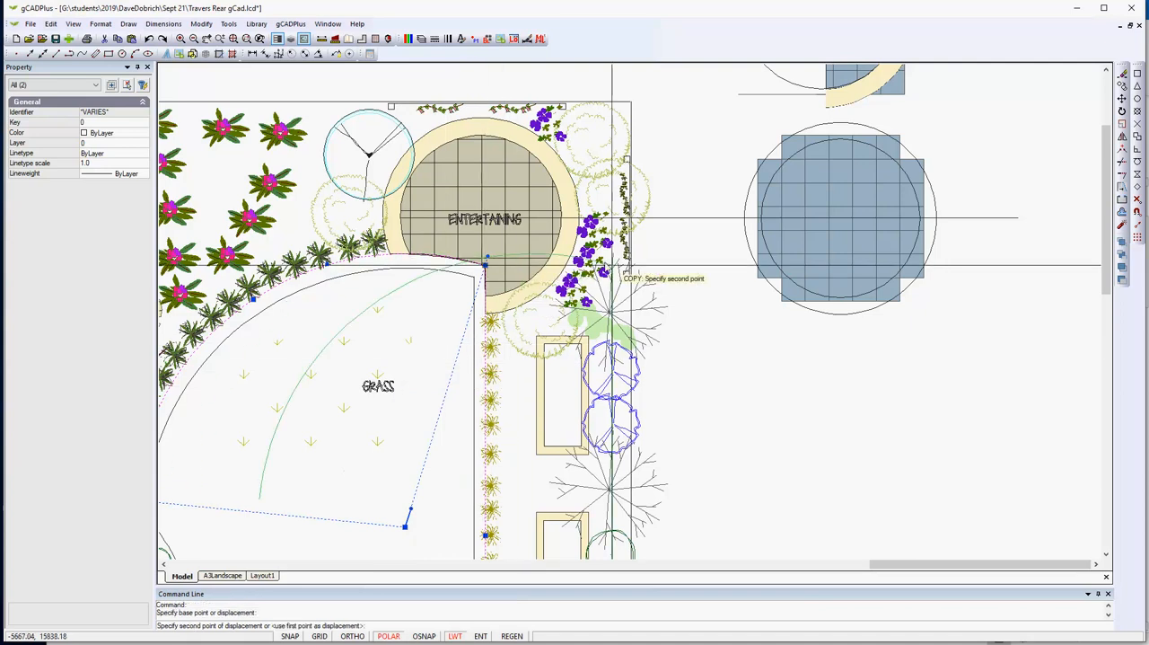
click(857, 269)
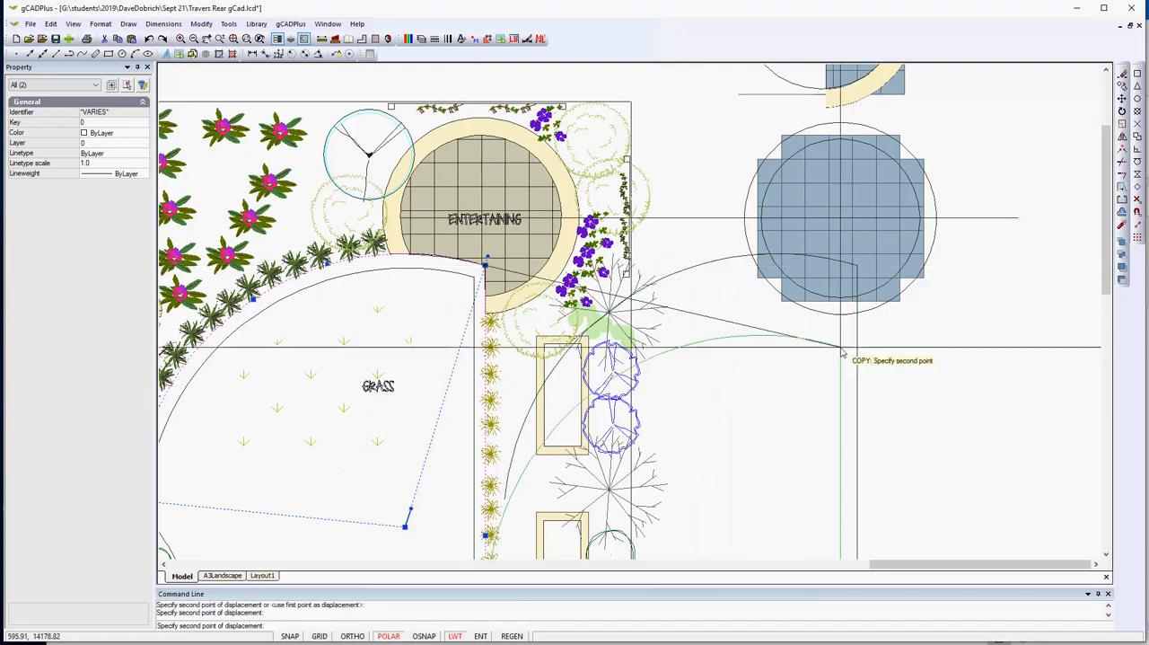
right_click(816, 421)
click(841, 423)
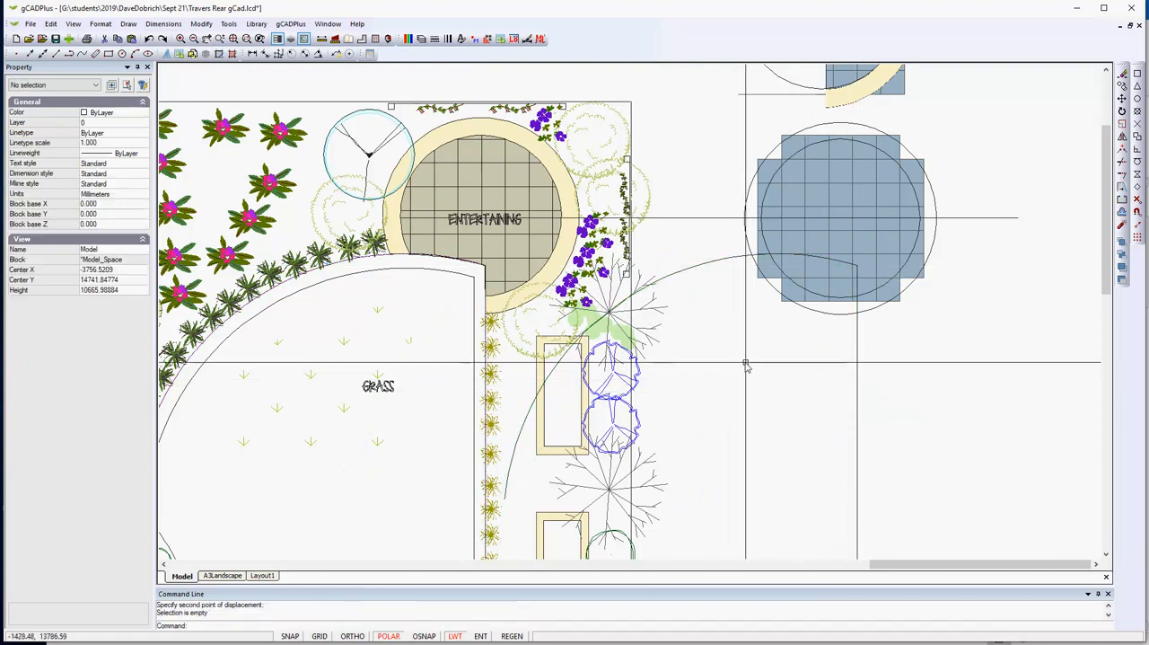
- Trim away the parts of both circles on the paver grid that lie inside the copied arc and vertical line
scroll(564, 374, up, 2)
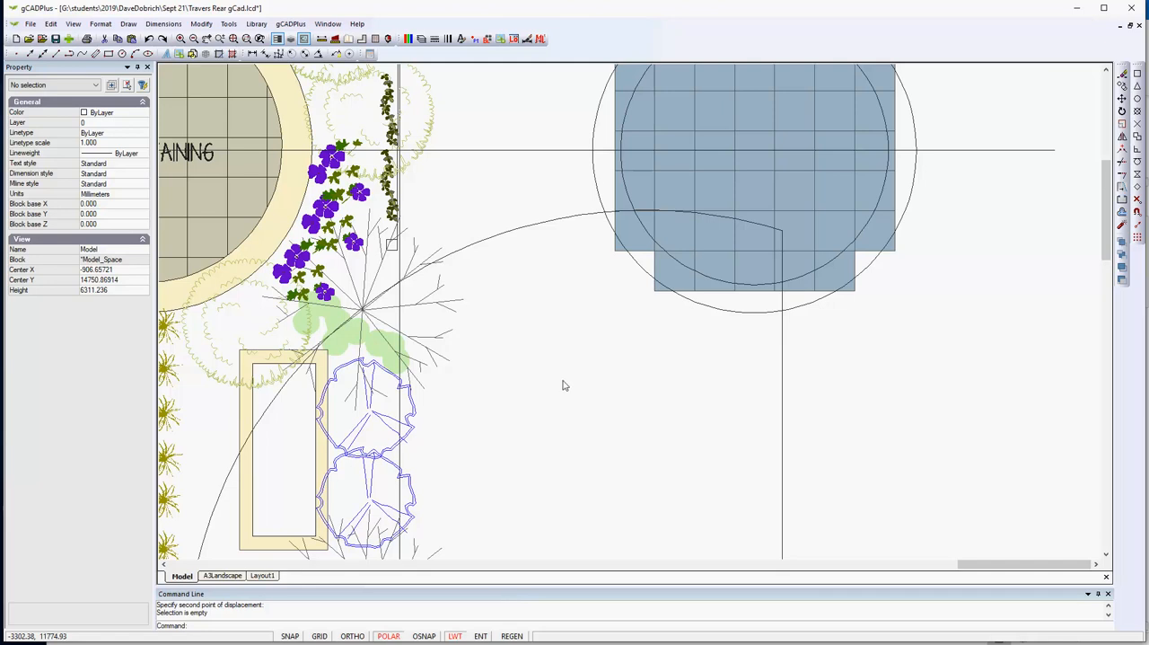
click(579, 220)
click(783, 381)
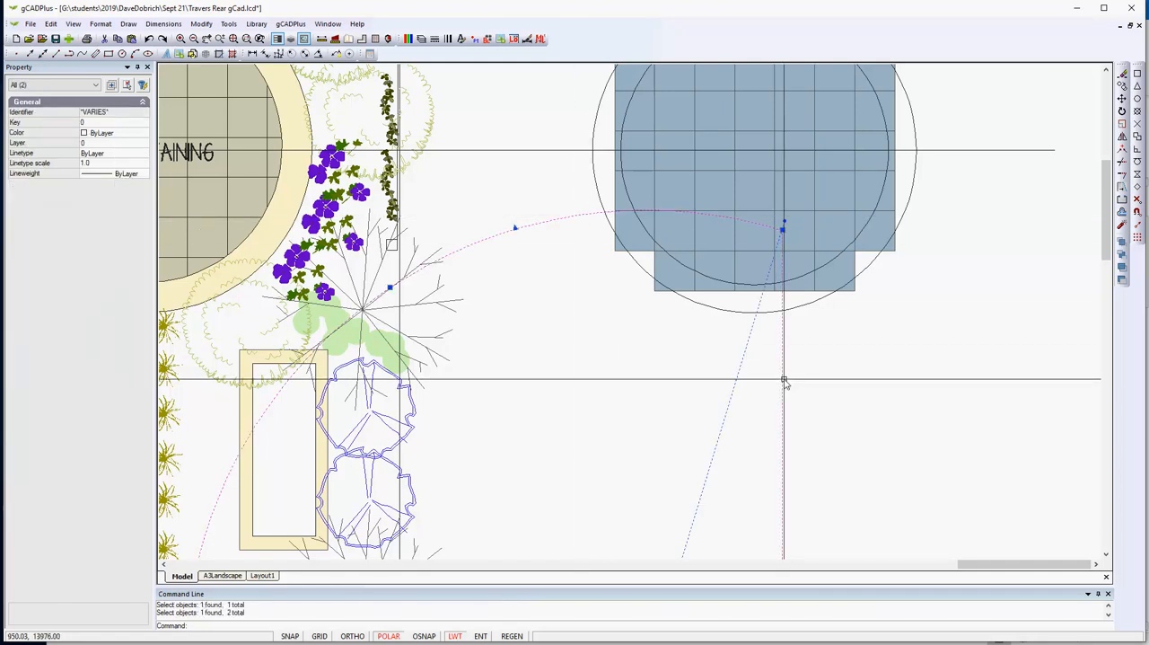
click(202, 25)
click(213, 148)
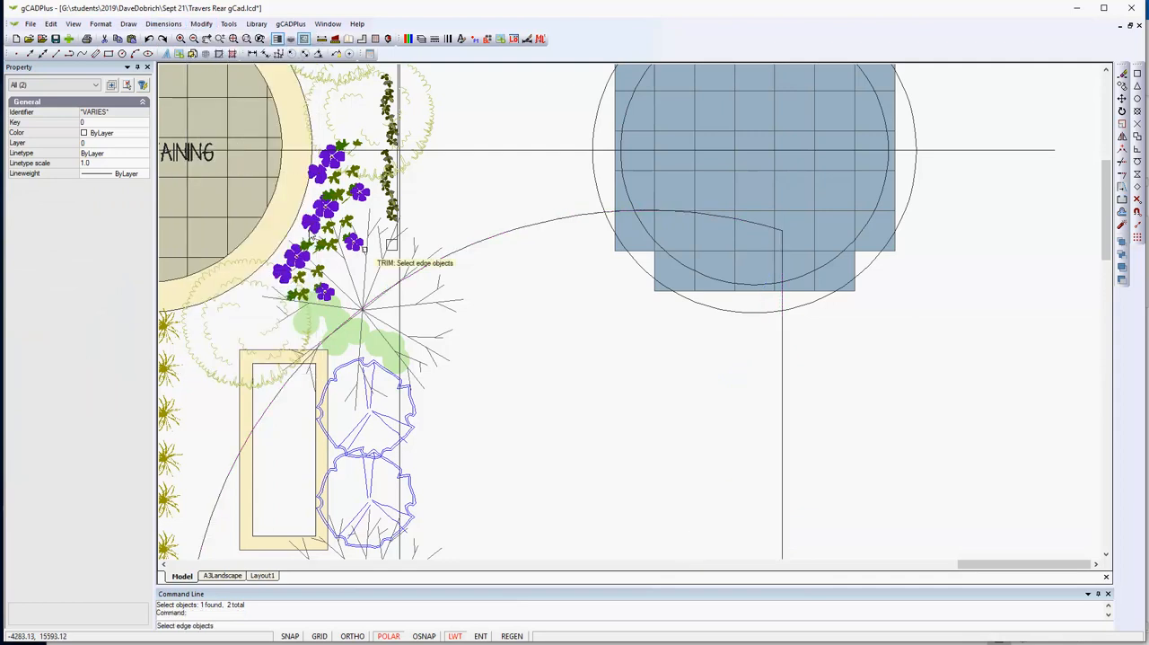
click(782, 368)
key(Return)
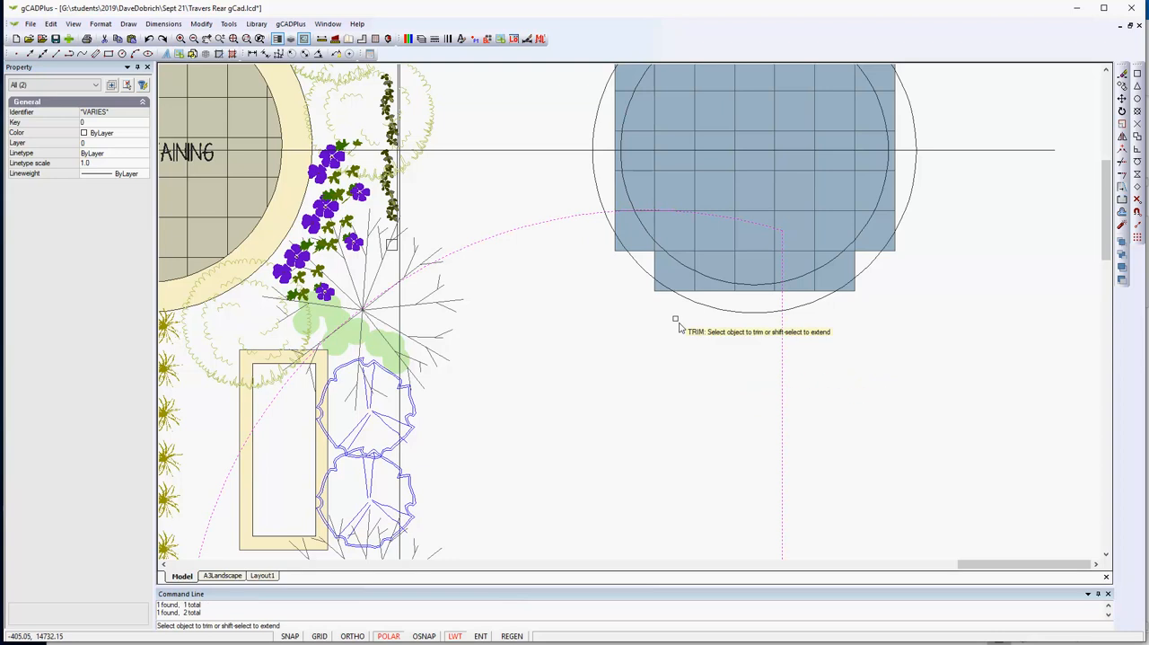
click(642, 271)
click(645, 230)
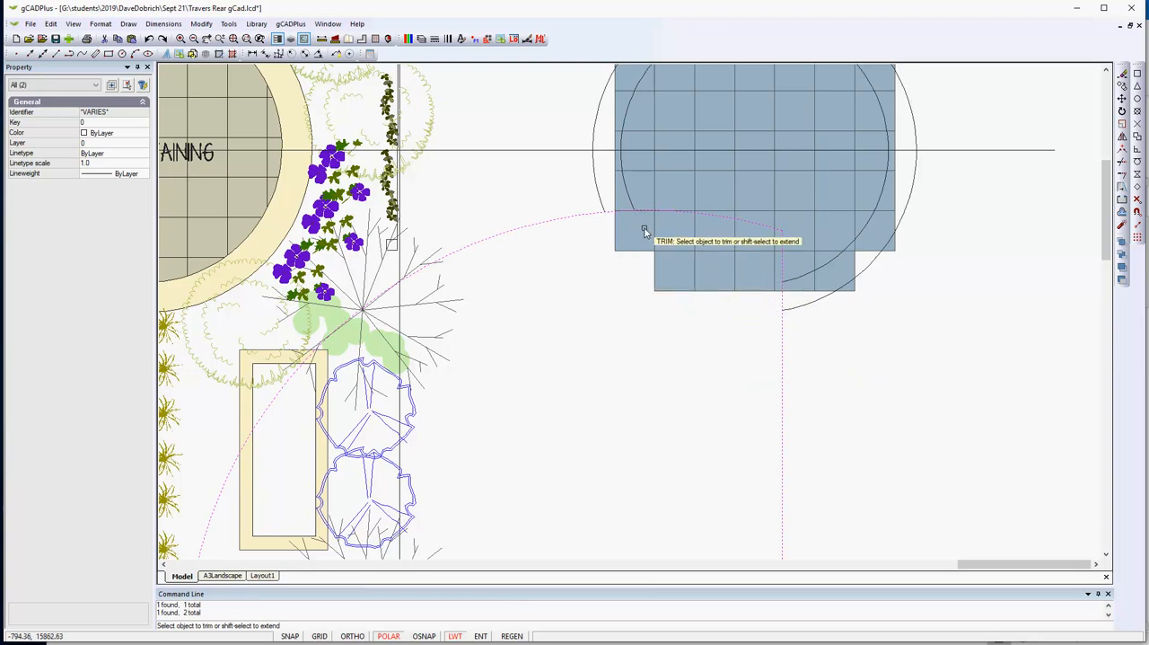
key(Return)
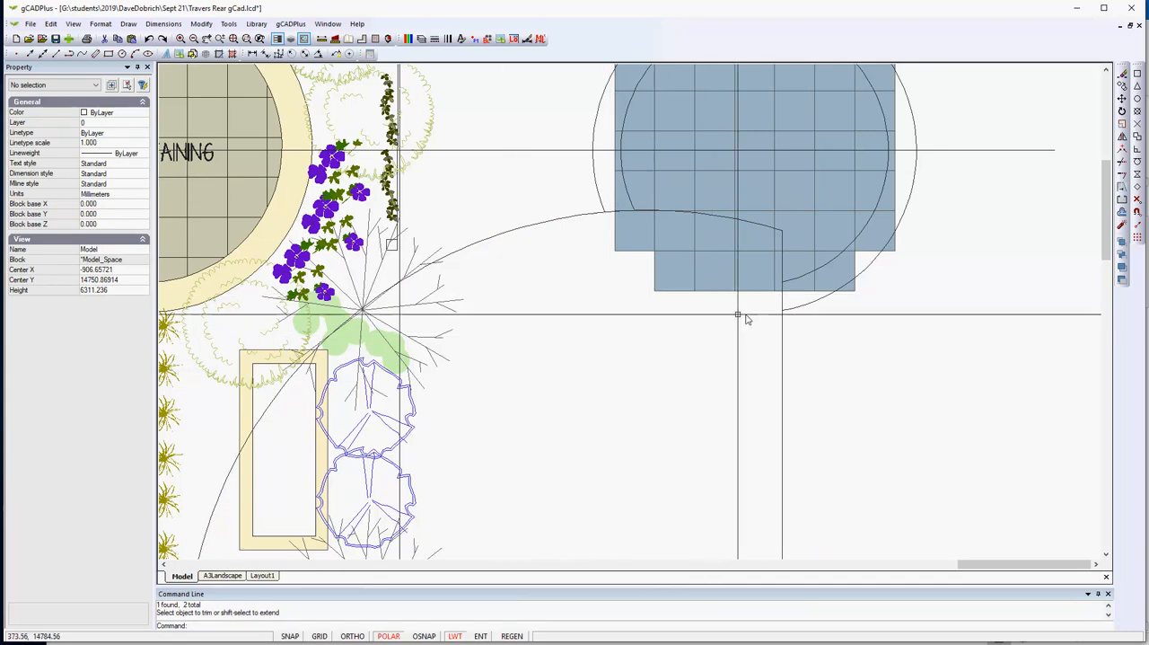
- Draw a line along the copied vertical edge joining the trimmed ends of the outer and inner circles
click(129, 25)
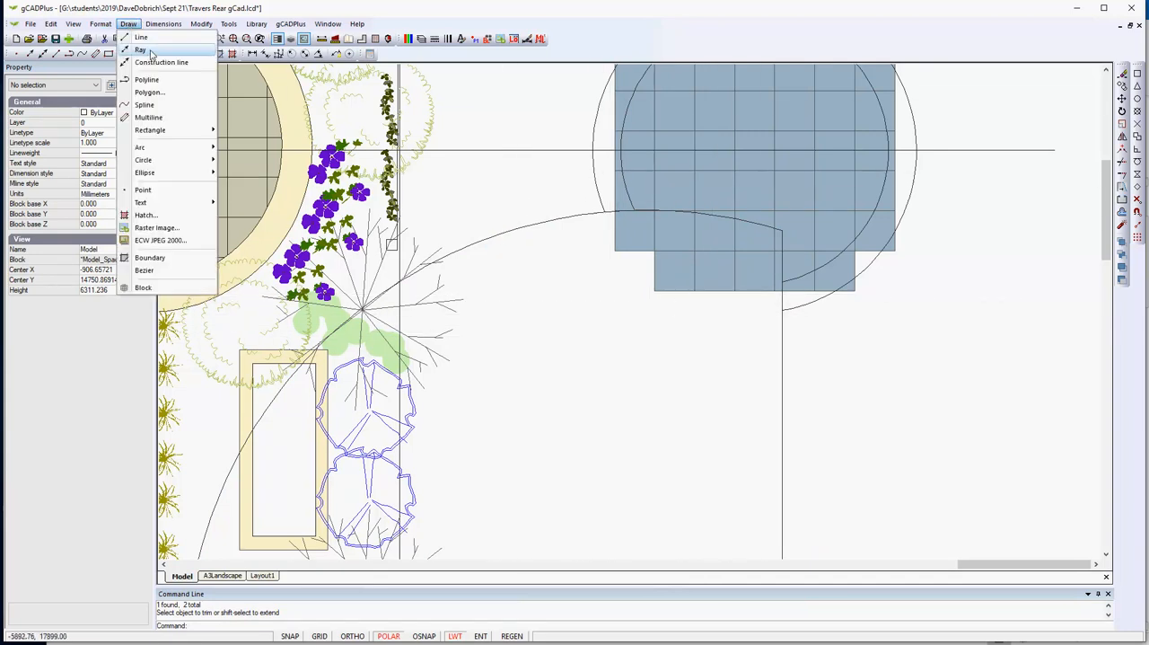
click(141, 46)
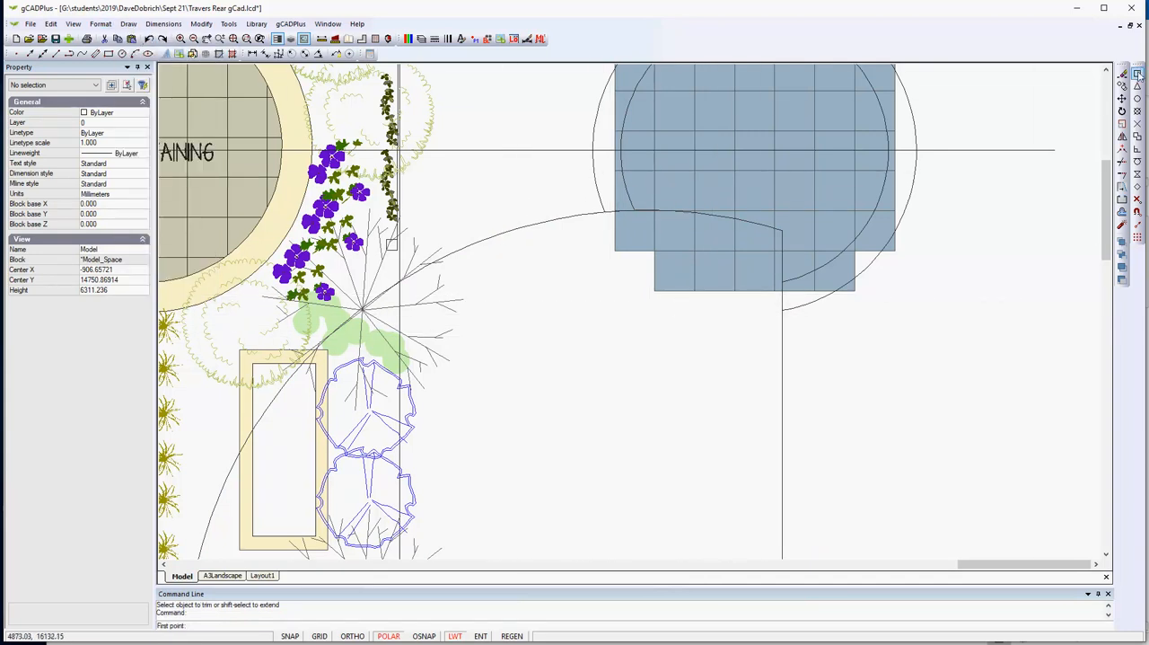
click(782, 309)
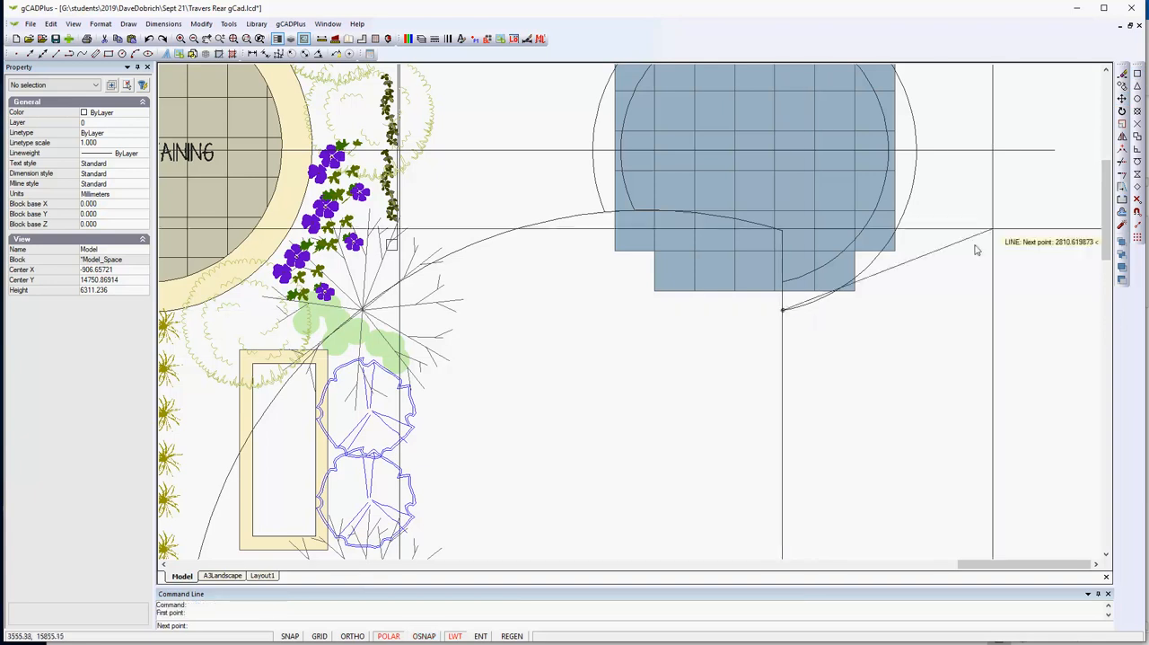
click(1139, 76)
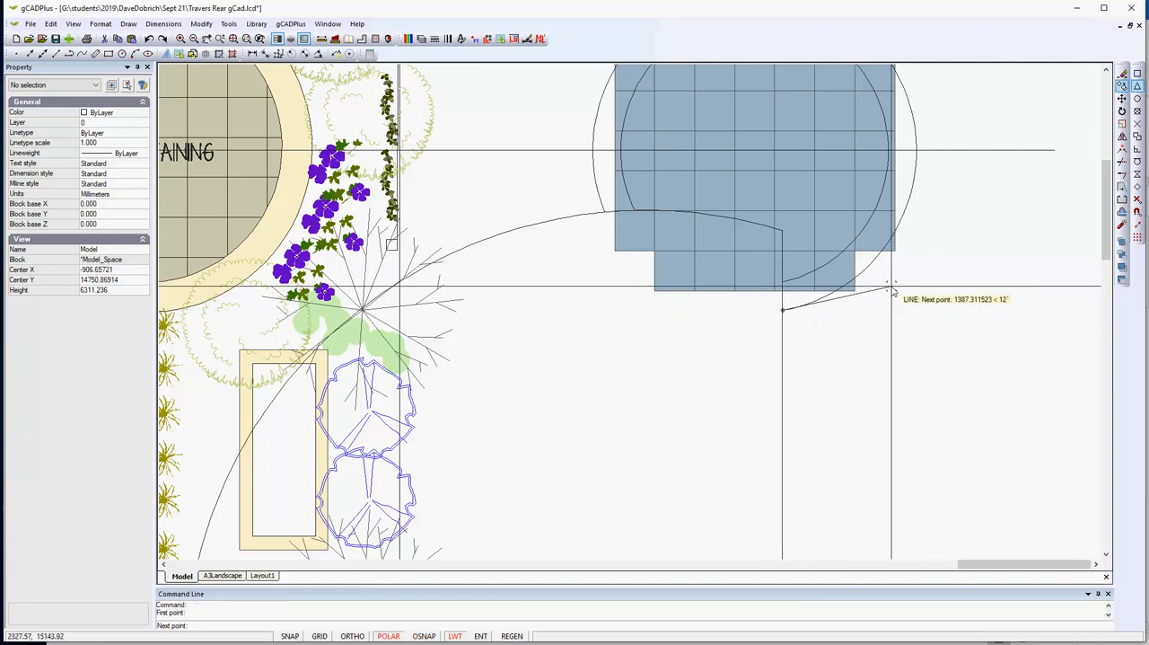
click(783, 282)
right_click(836, 356)
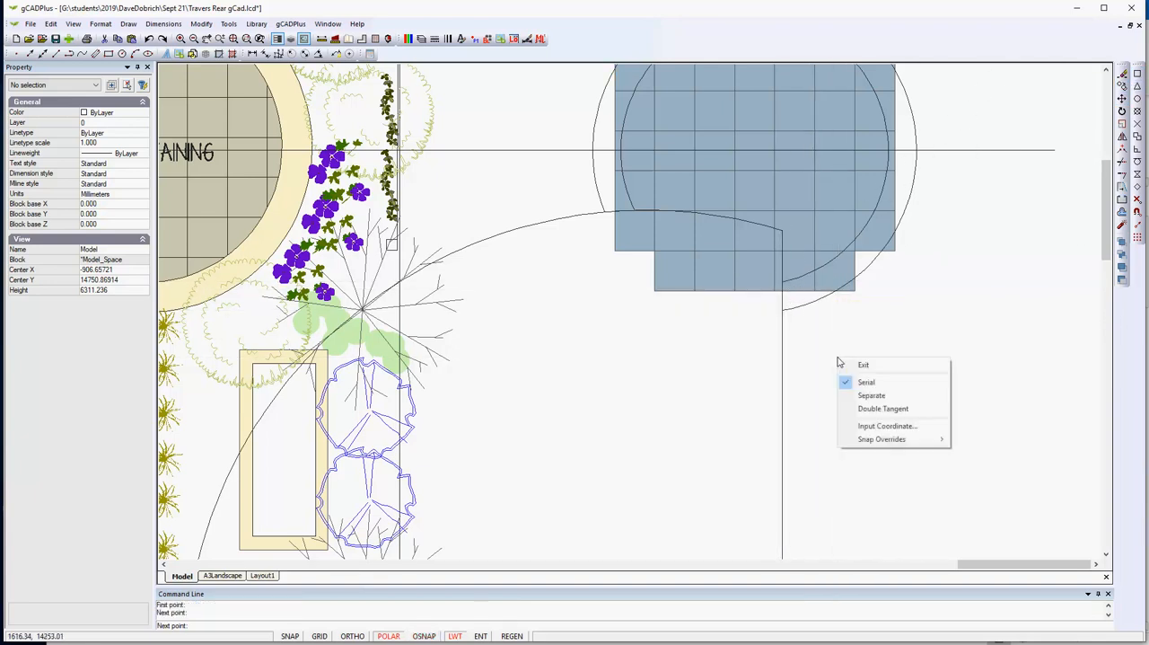
click(864, 365)
scroll(633, 281, up, 1)
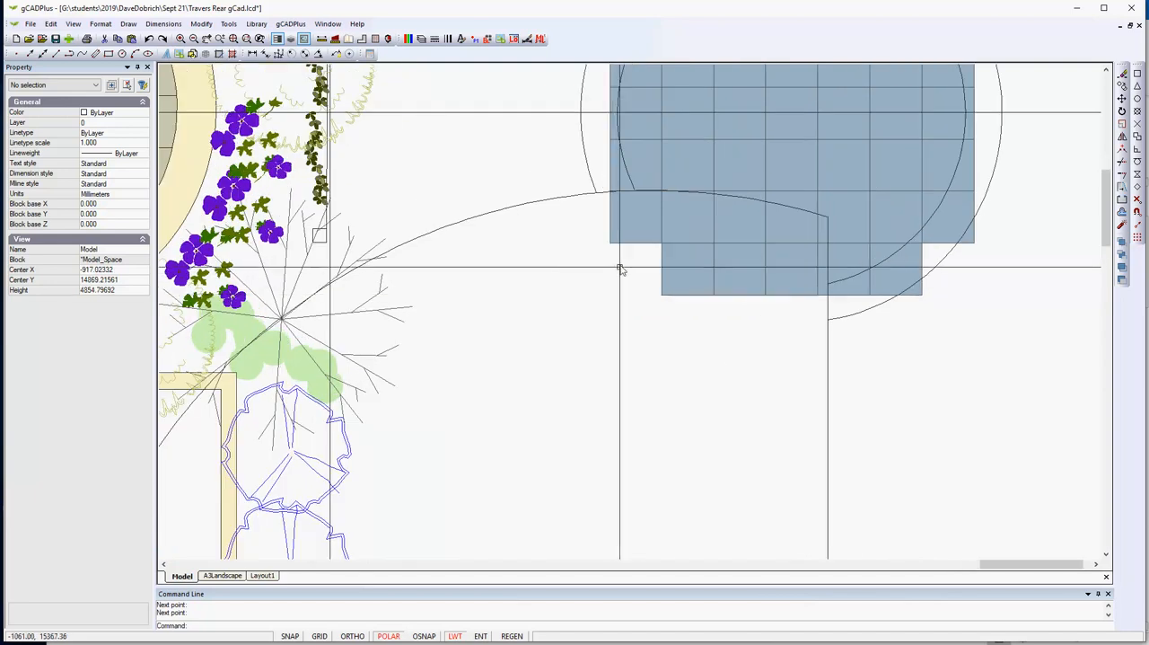
right_click(614, 300)
click(663, 310)
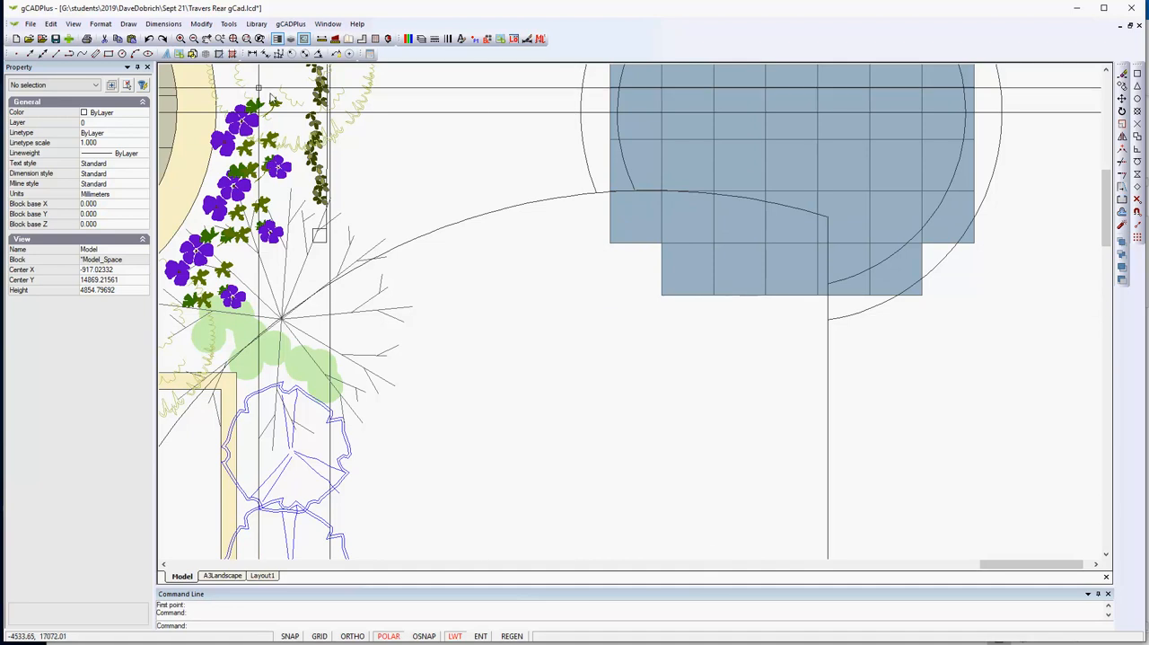
key(Escape)
- Draw a three-point arc along the copied grass curve, from the outer circle's trimmed end to the inner circle's trimmed end
click(128, 24)
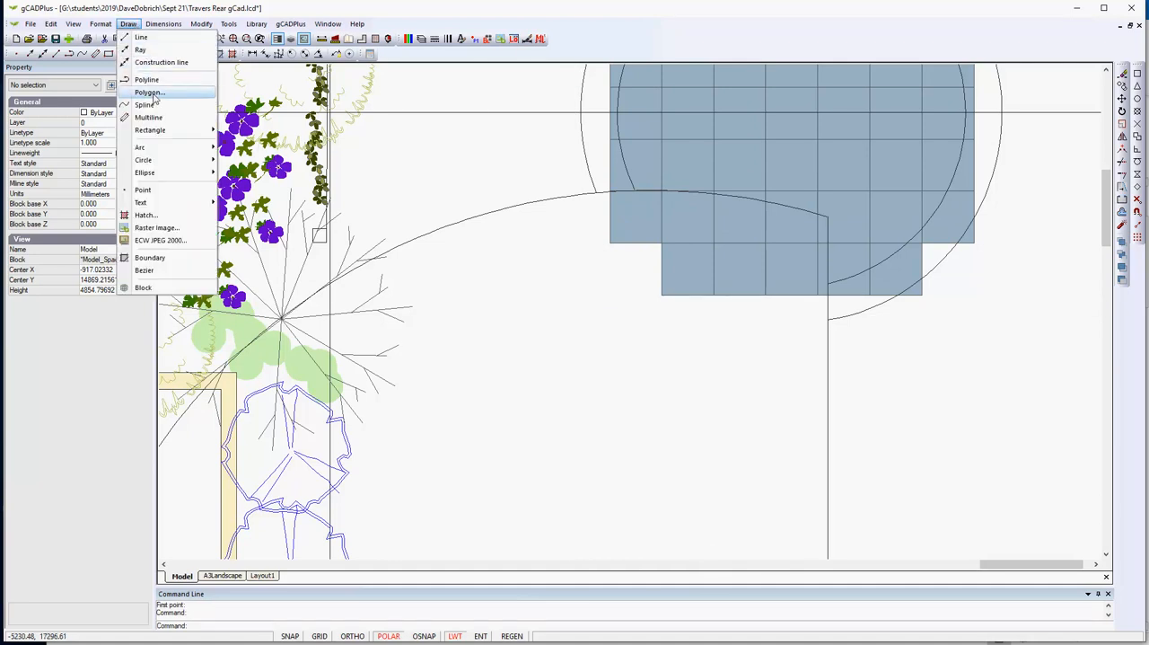
mouse_move(149, 147)
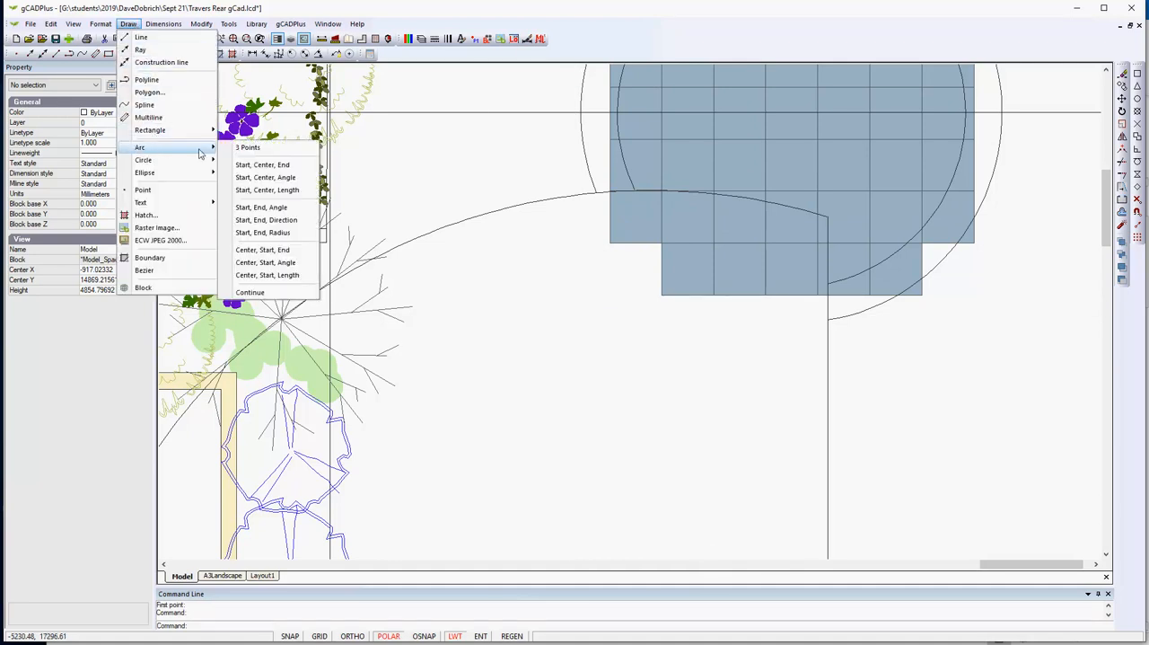
click(249, 147)
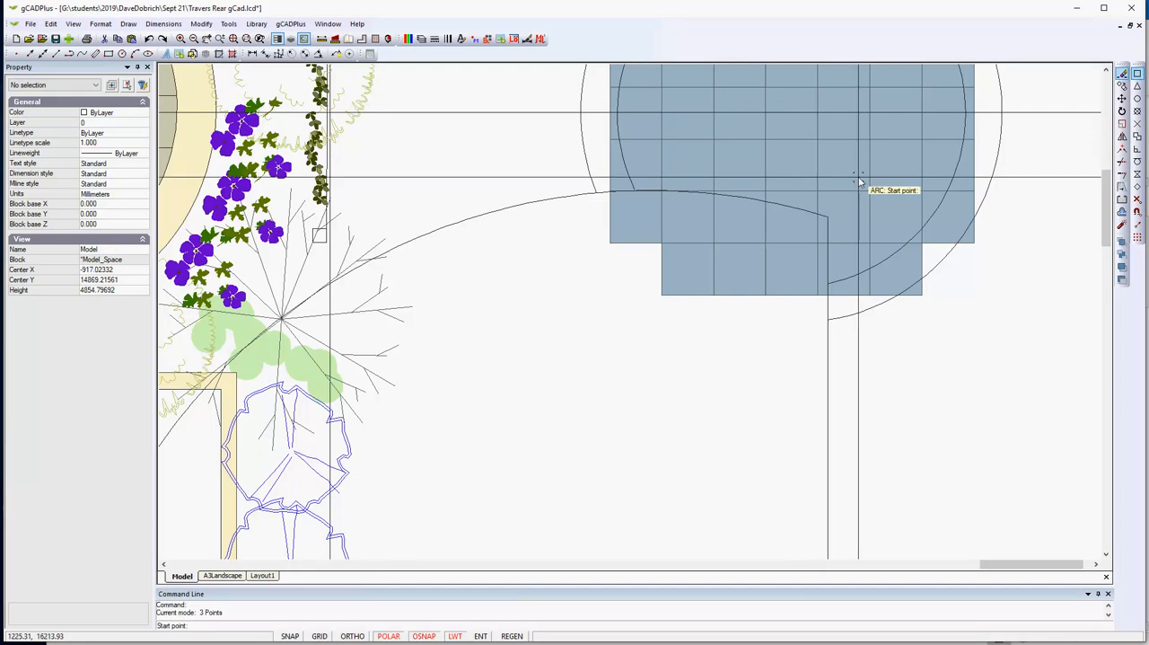
click(596, 194)
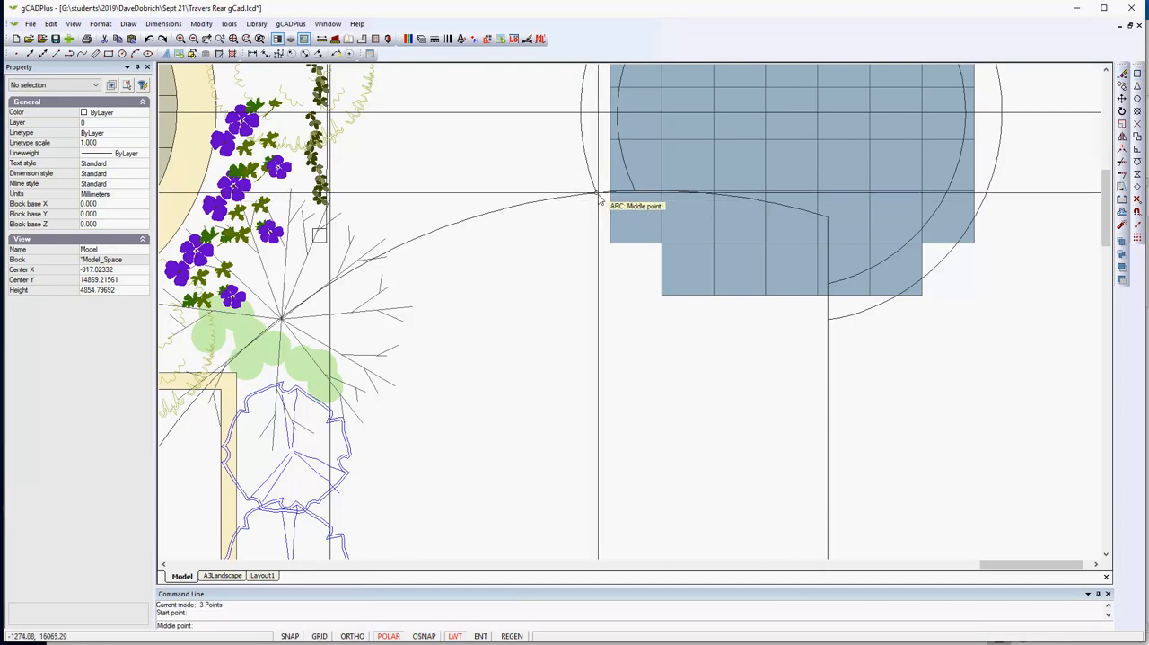
scroll(619, 194, up, 5)
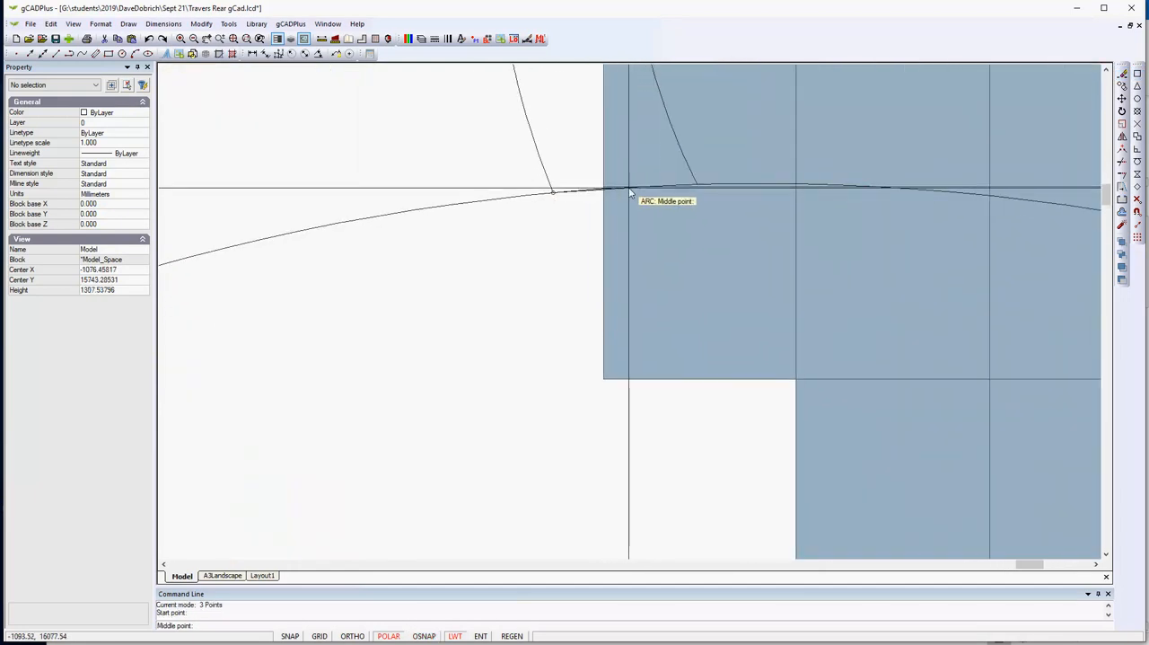
click(630, 192)
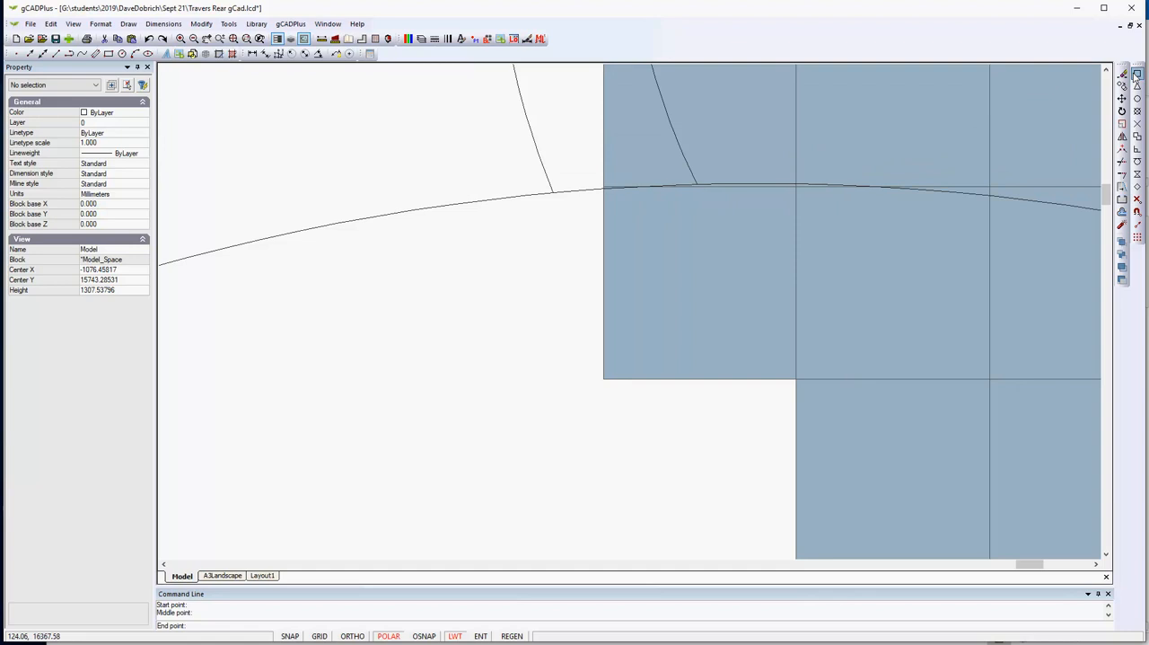
click(698, 186)
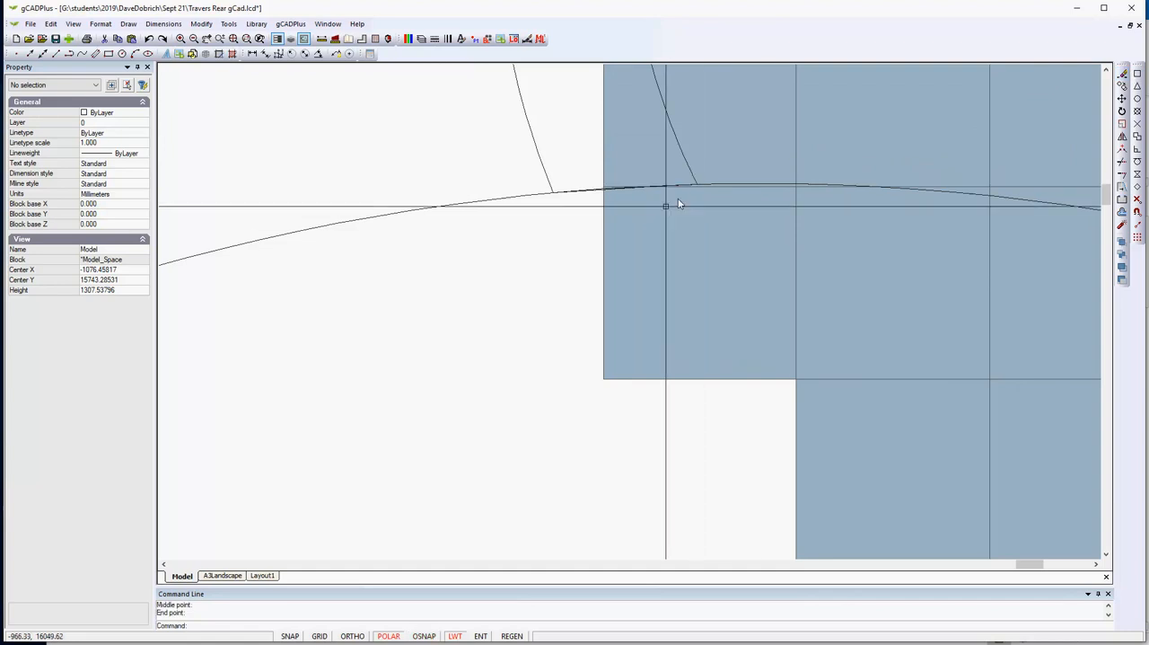
right_click(572, 259)
click(600, 296)
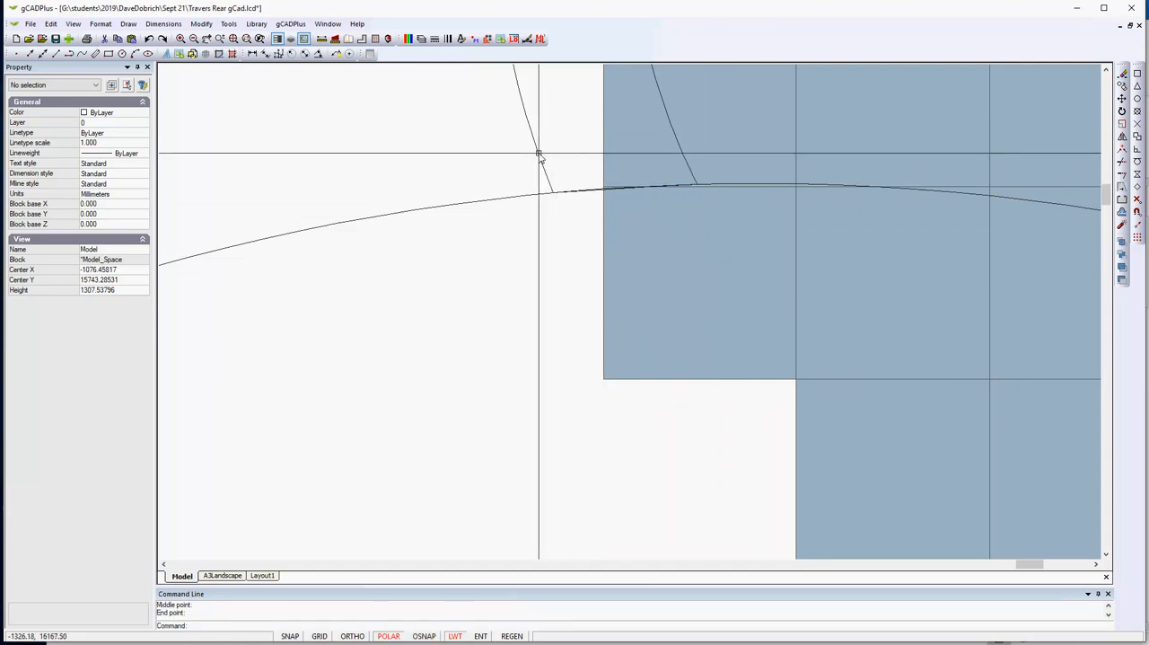
- Join the outer circle arc, the short connecting arc and the inner circle arc into one polyline
click(577, 188)
click(589, 190)
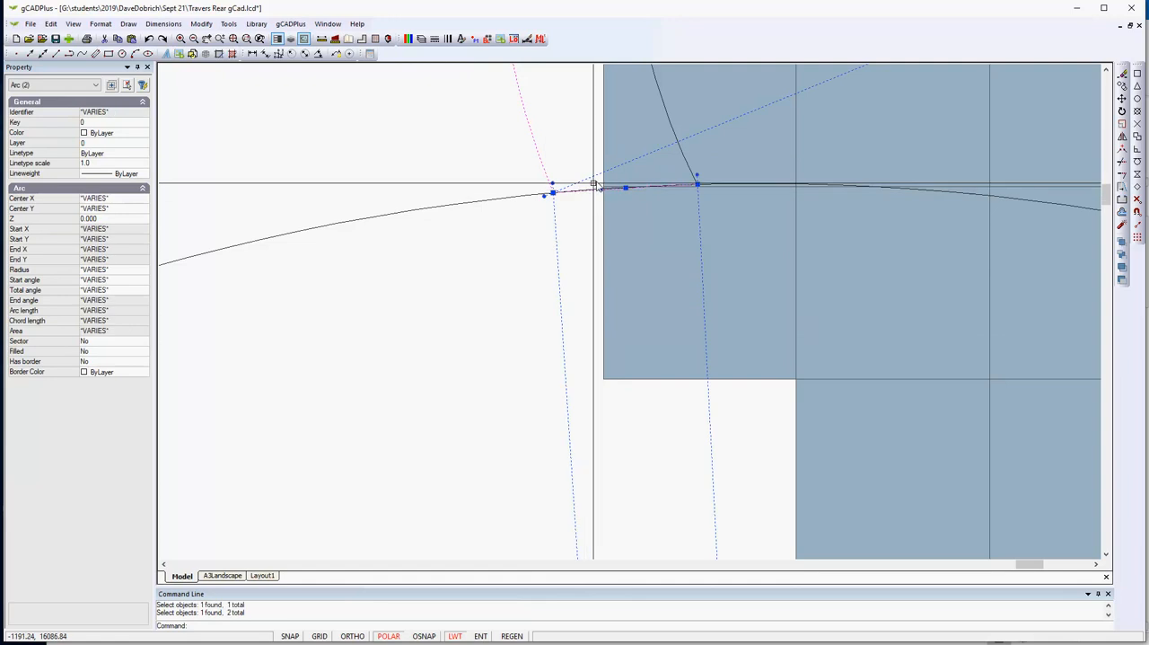
click(673, 122)
scroll(652, 311, down, 5)
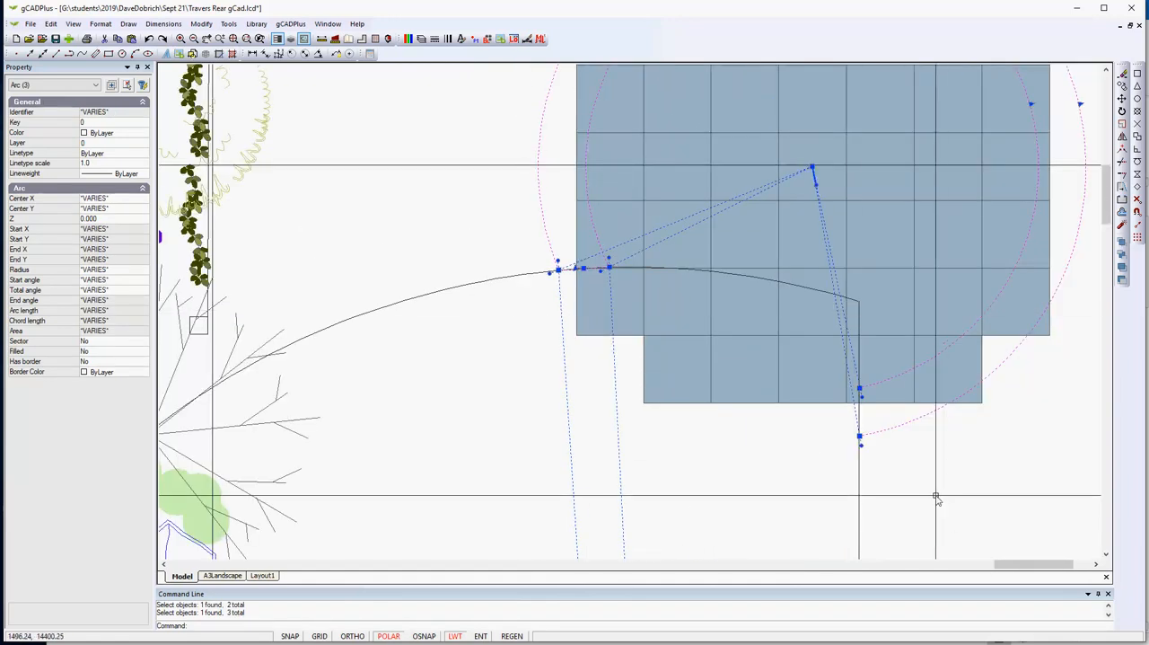
right_click(530, 430)
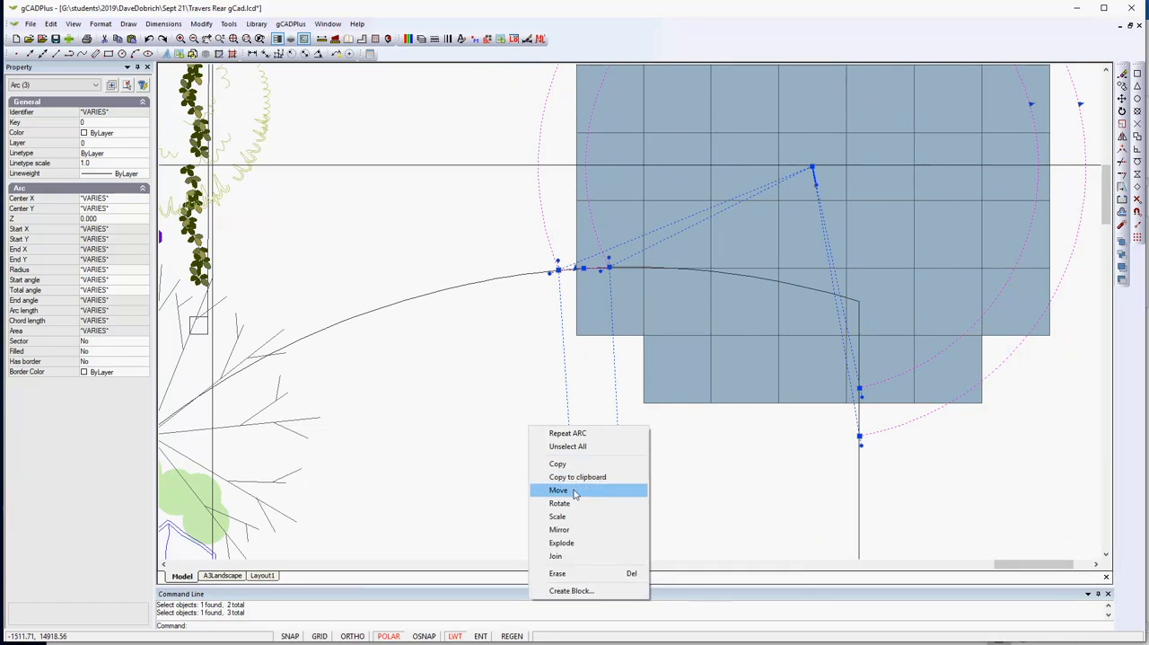
click(557, 557)
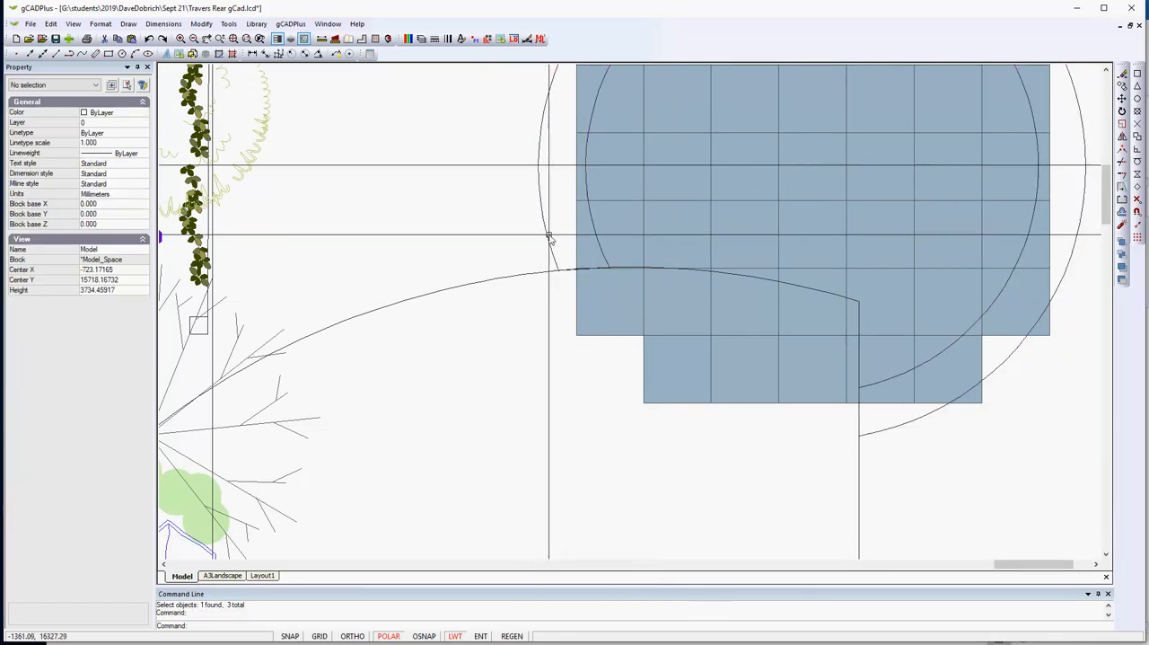
- Give the joined border polyline the colour 255,242,202, set it to closed and turn its fill on
click(545, 239)
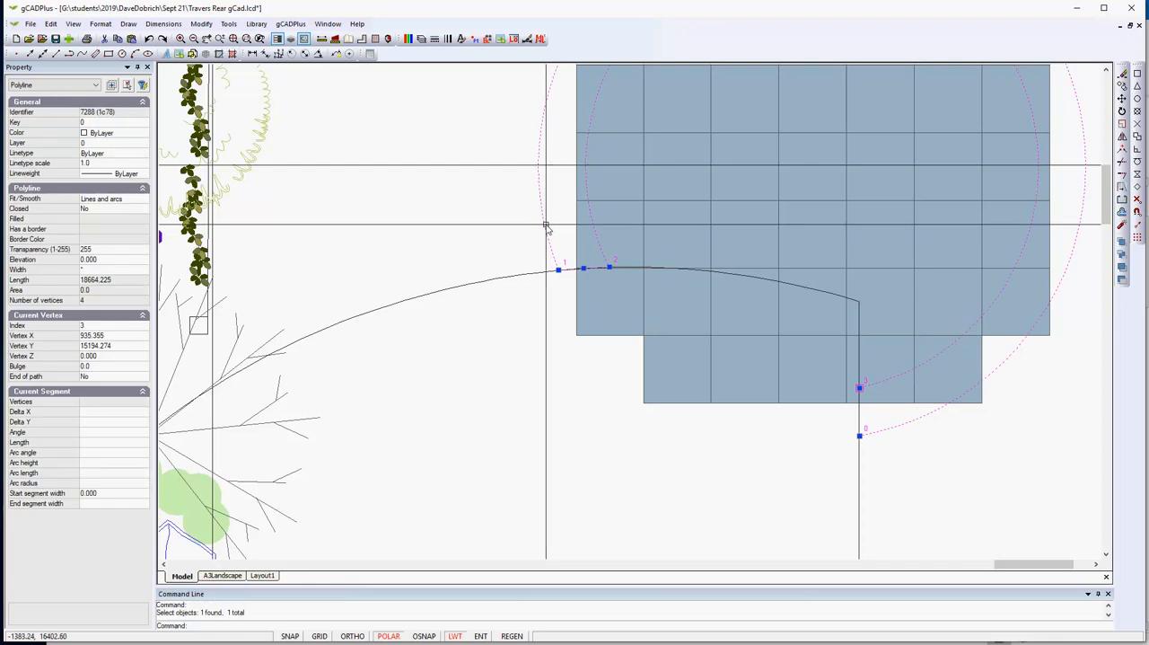
click(135, 135)
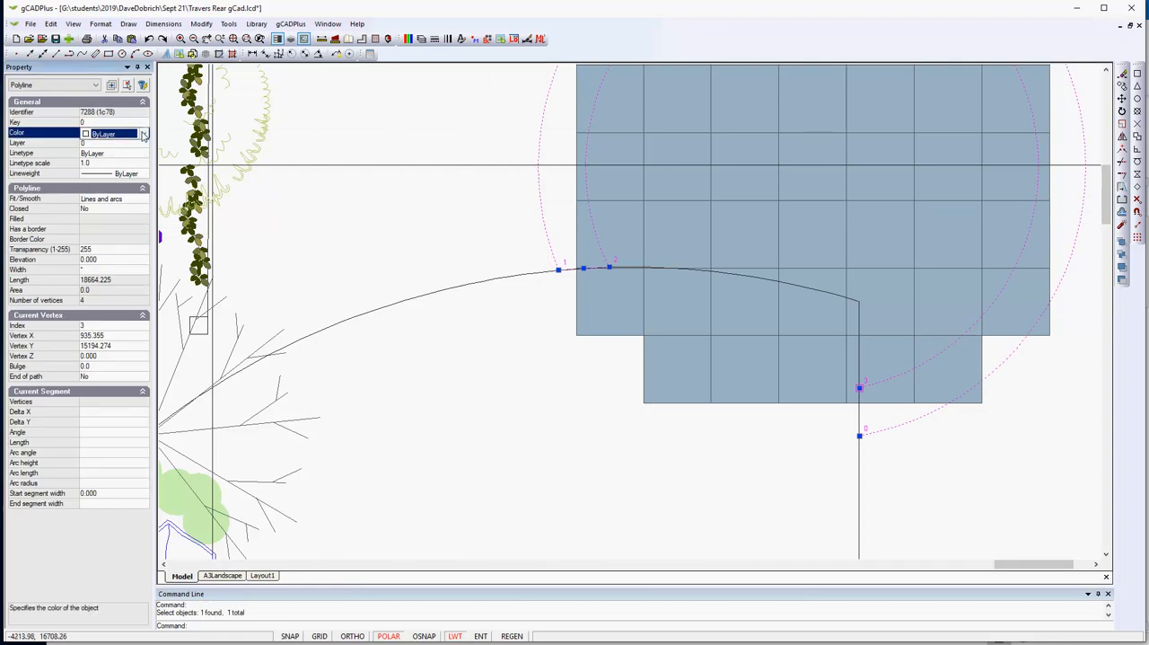
click(144, 133)
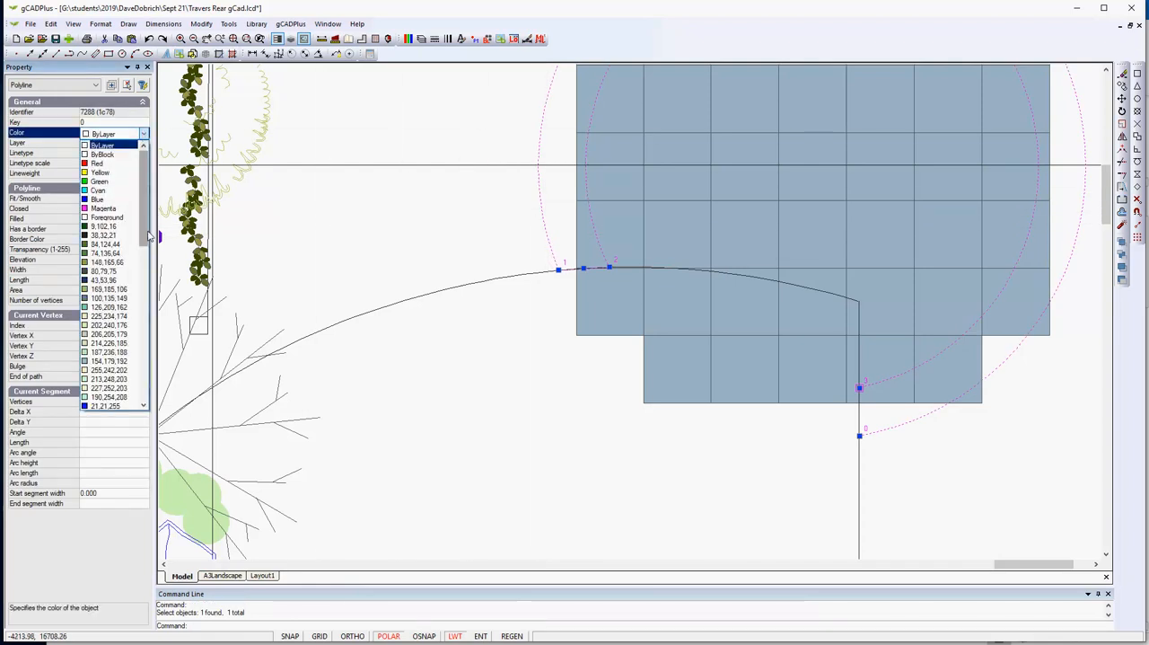
click(123, 370)
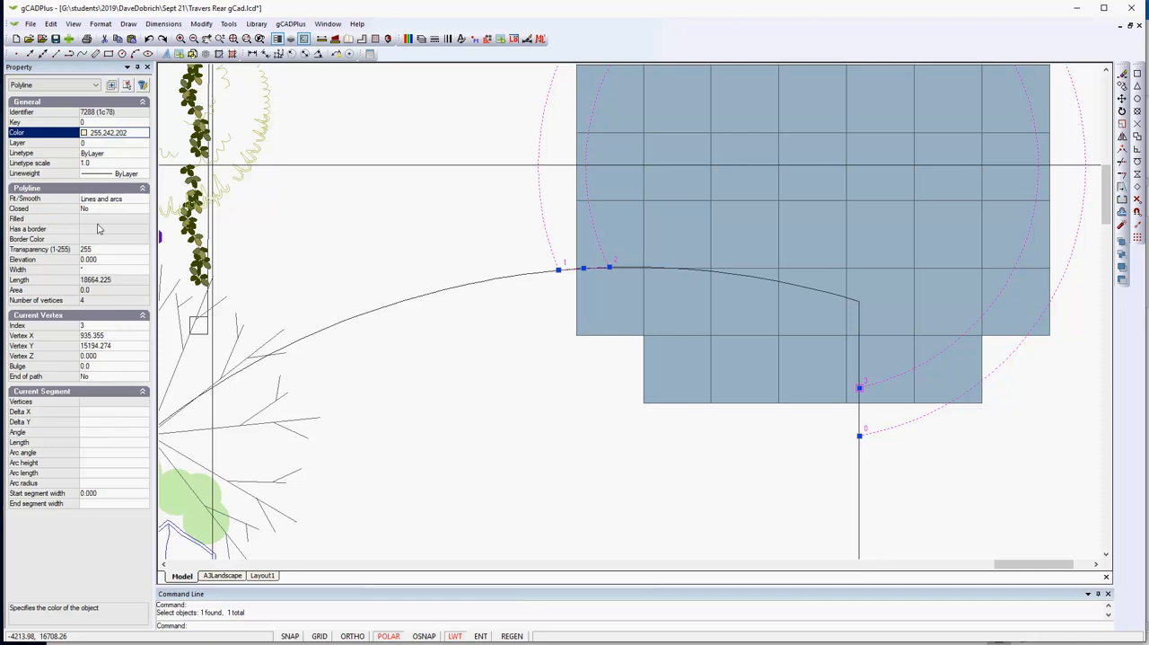
double_click(93, 210)
double_click(99, 220)
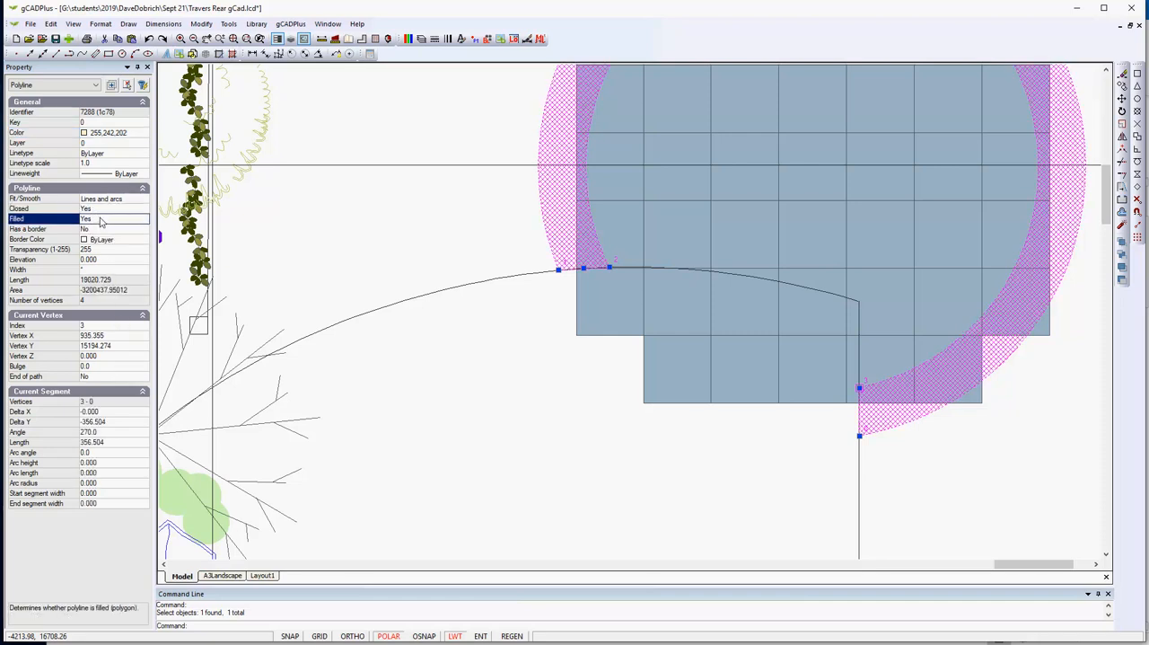
key(Escape)
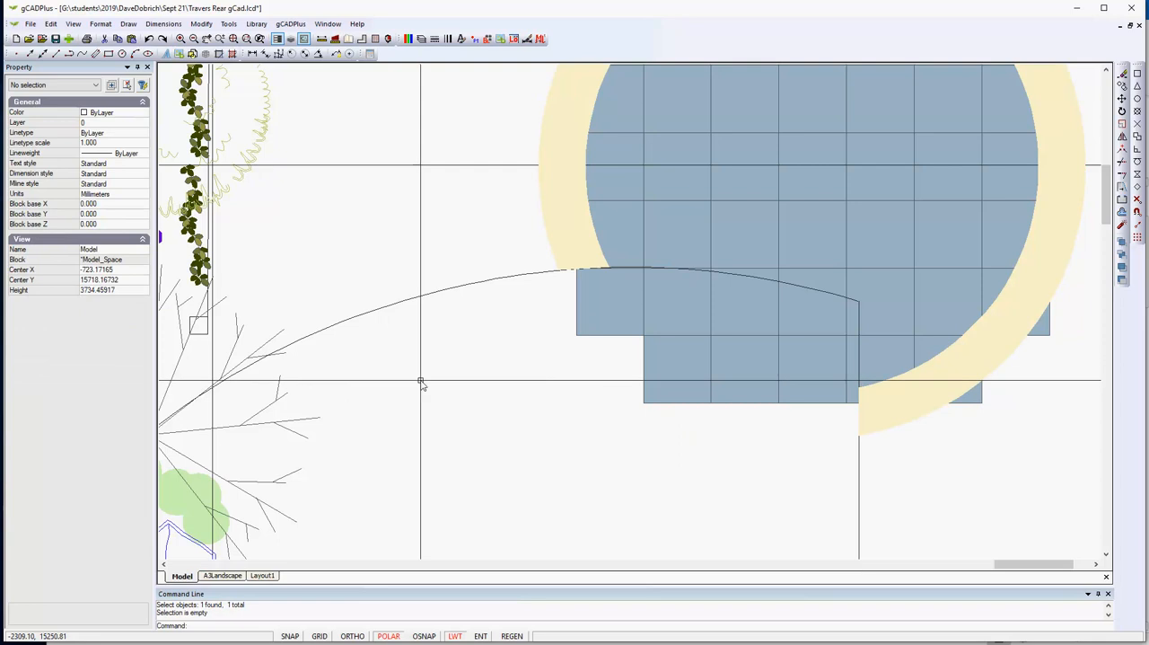
- Measure the width of the edging strip along the curved edge of the grass on the original plan
scroll(431, 379, down, 2)
mouse_move(508, 459)
middle_down()
mouse_move(629, 394)
mouse_move(754, 371)
middle_up()
scroll(710, 388, down, 1)
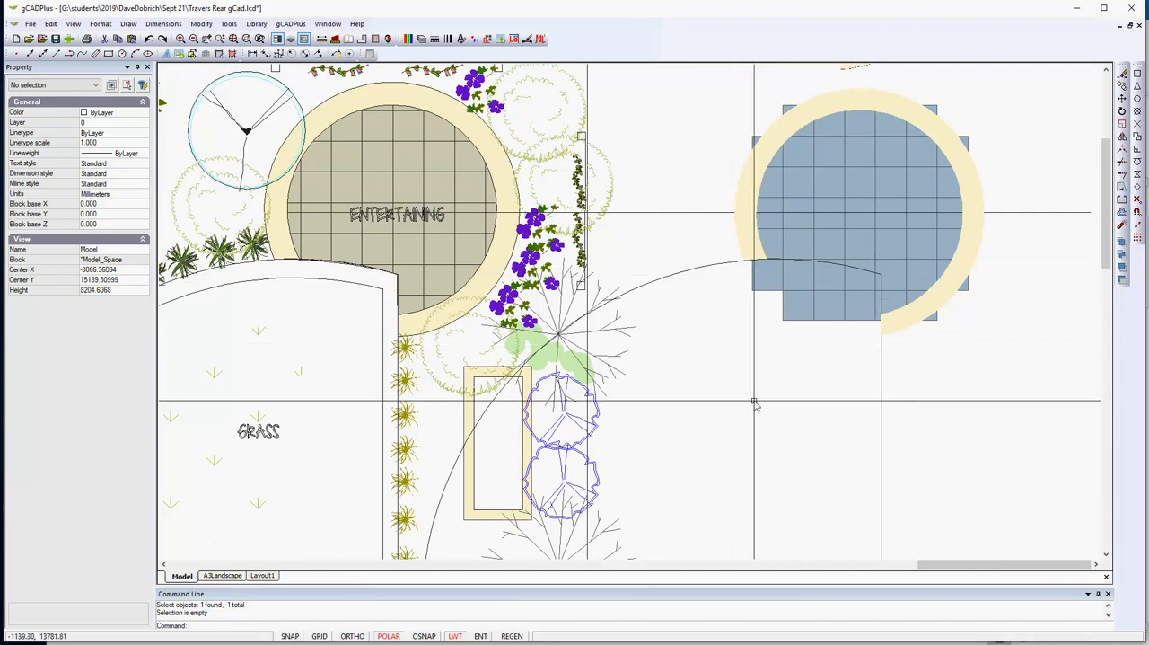
middle_drag(289, 553, 301, 352)
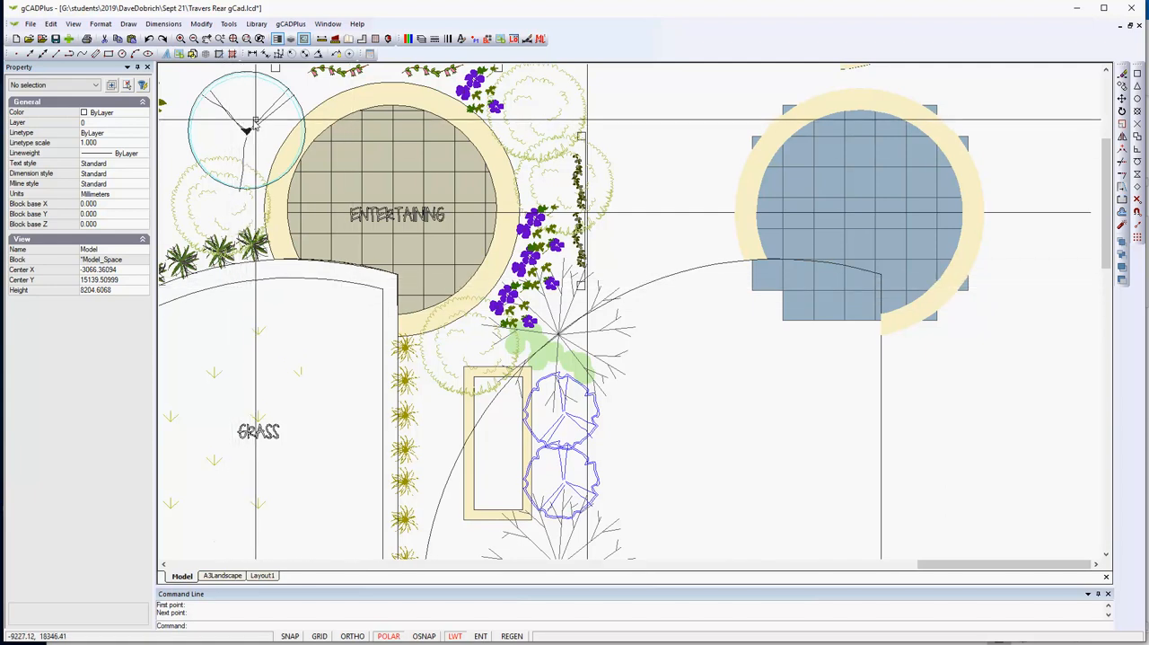
click(321, 39)
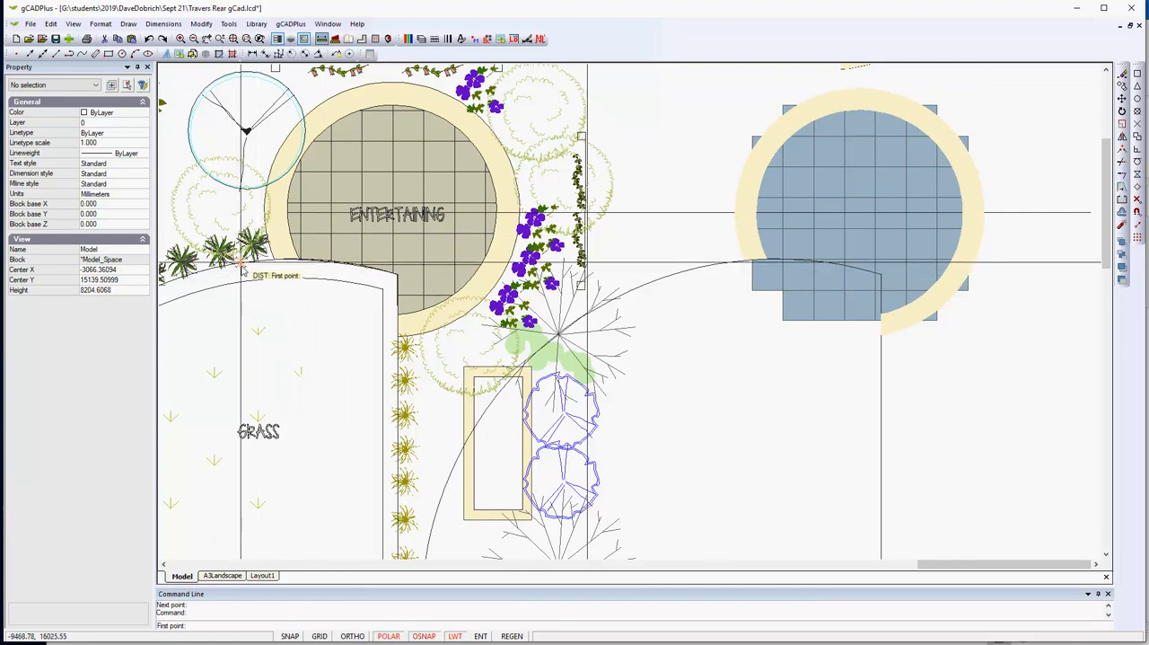
click(241, 263)
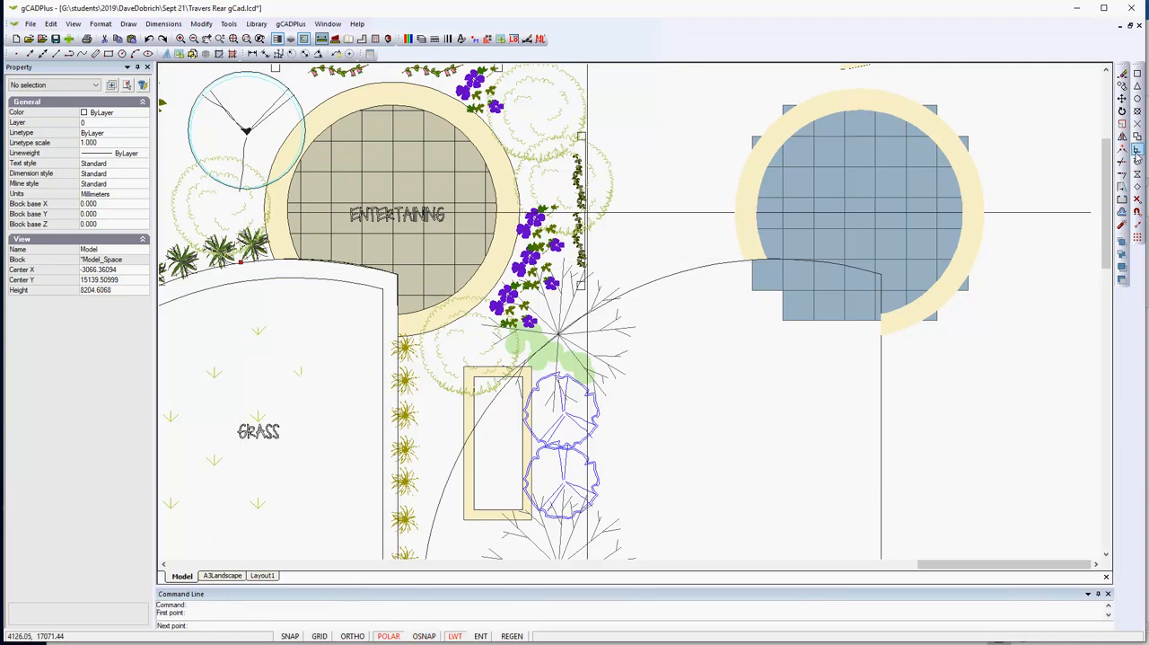
click(243, 286)
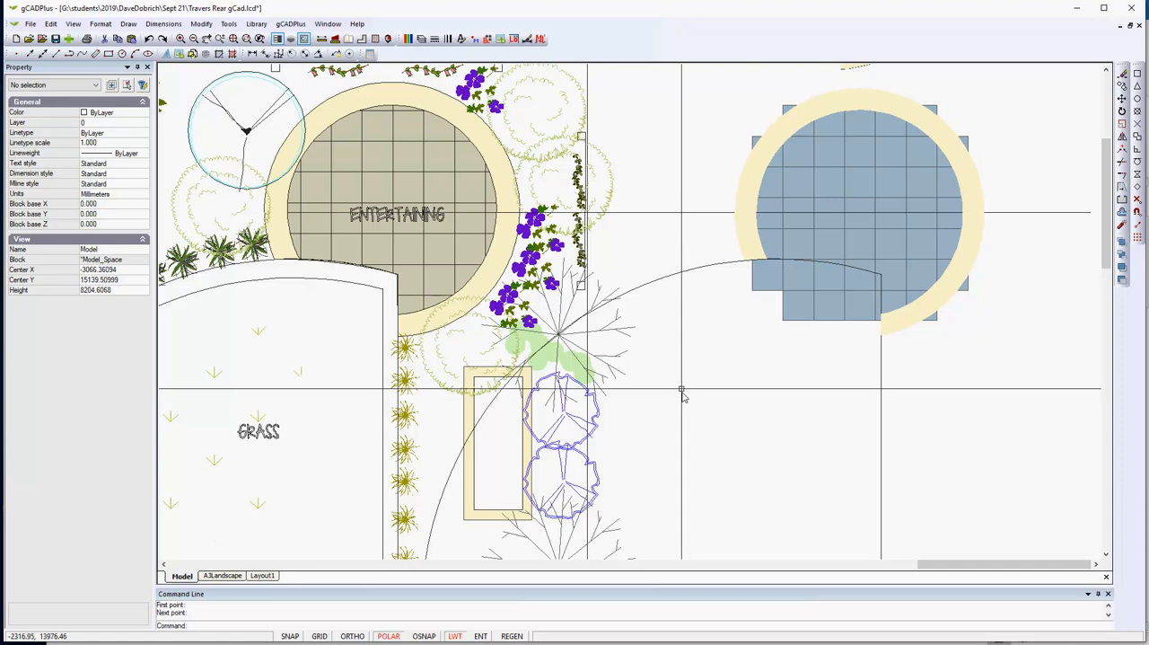
- Offset the copied grass arc and vertical line inward by a set distance to form the grass edging strip
right_click(252, 142)
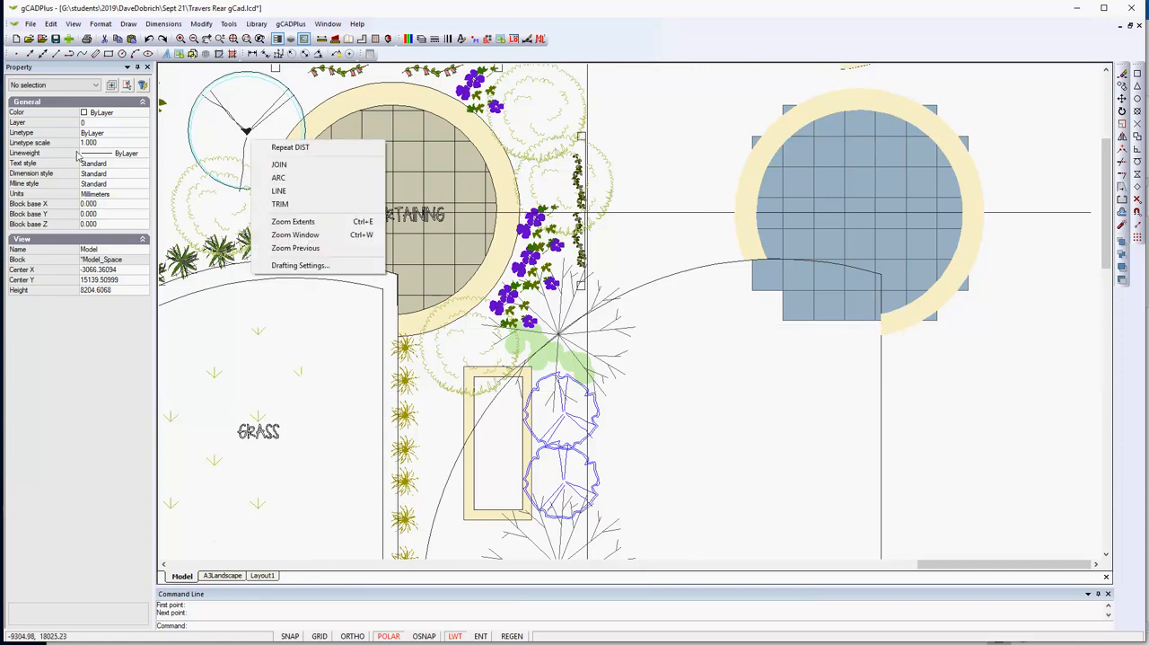
click(193, 25)
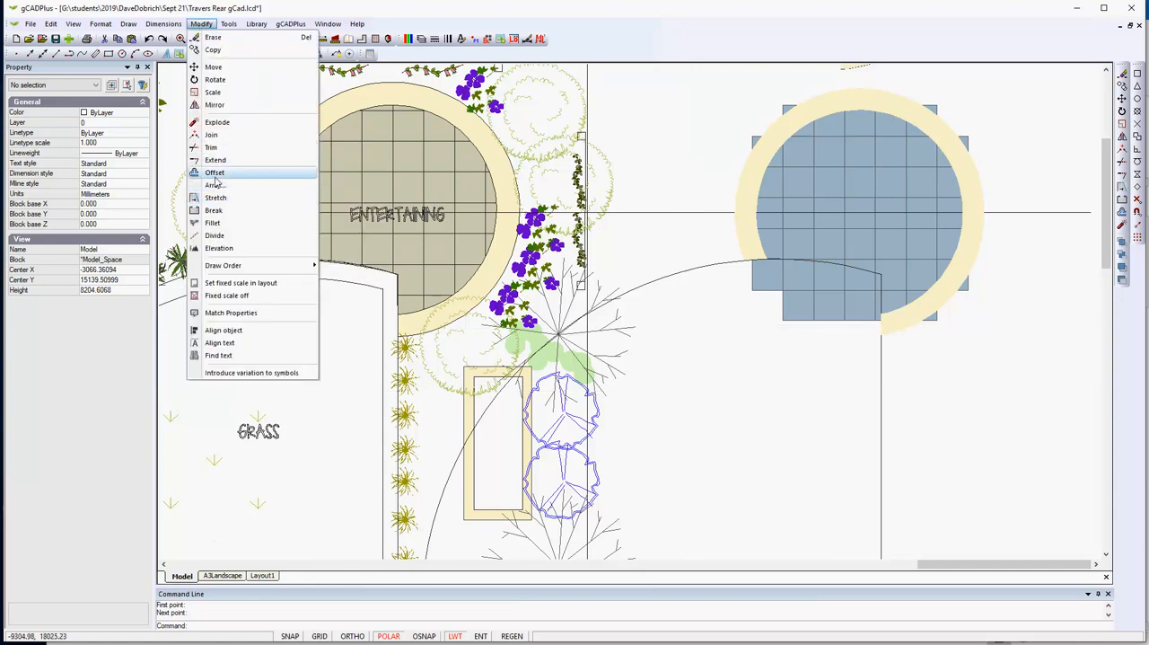
click(215, 172)
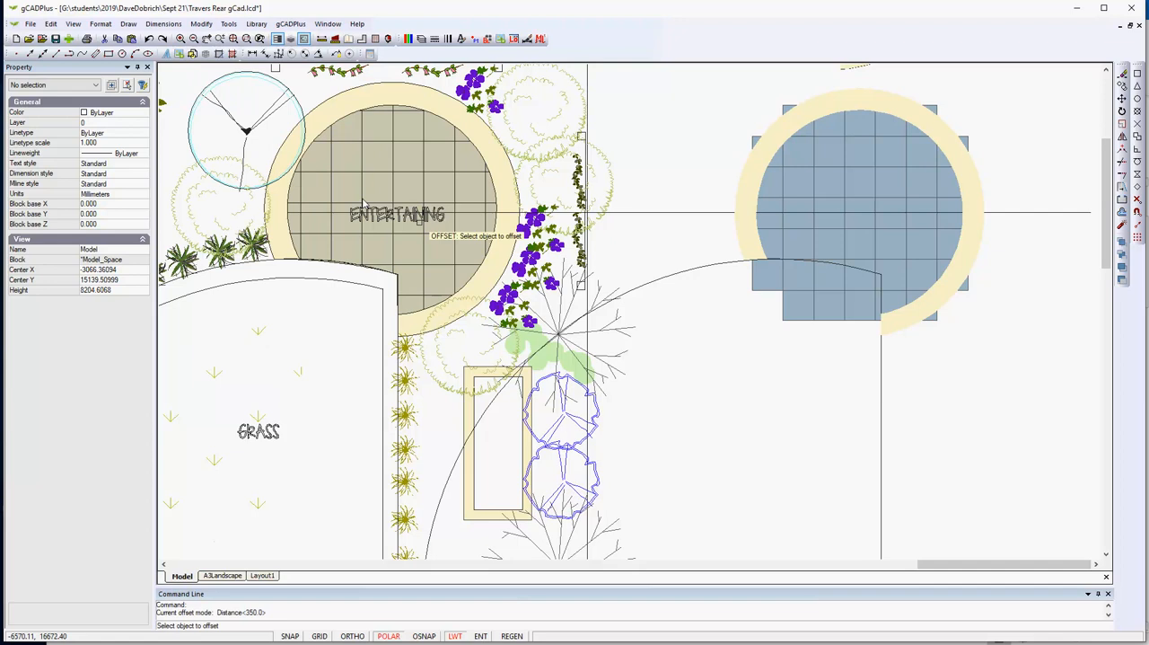
click(711, 272)
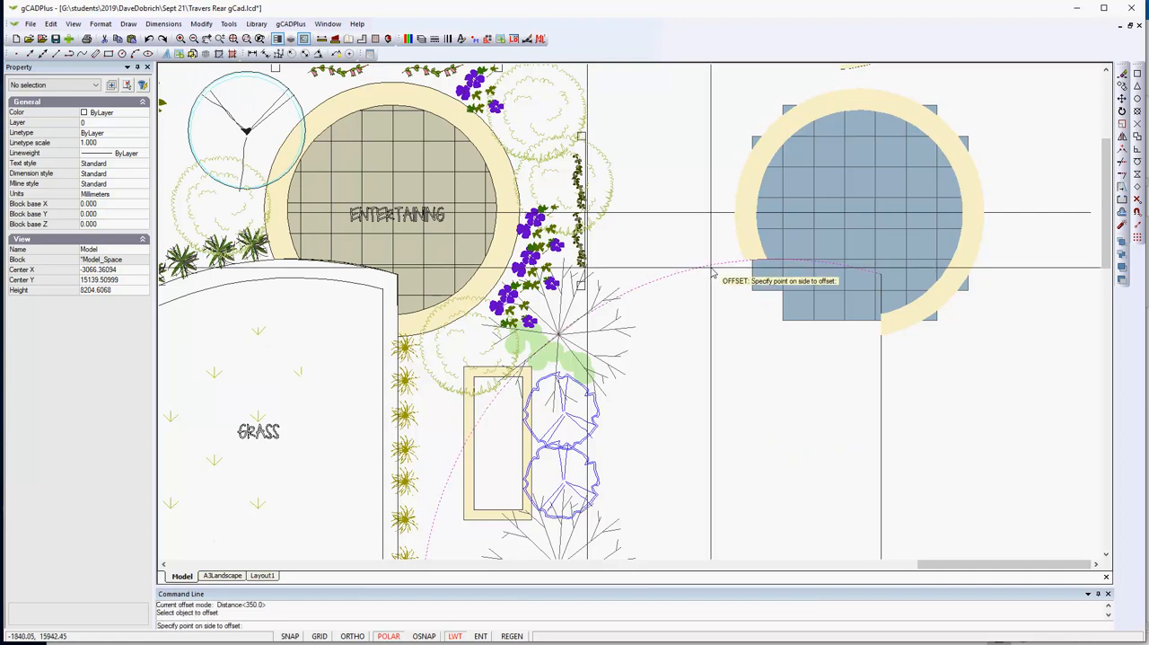
right_click(759, 437)
click(795, 440)
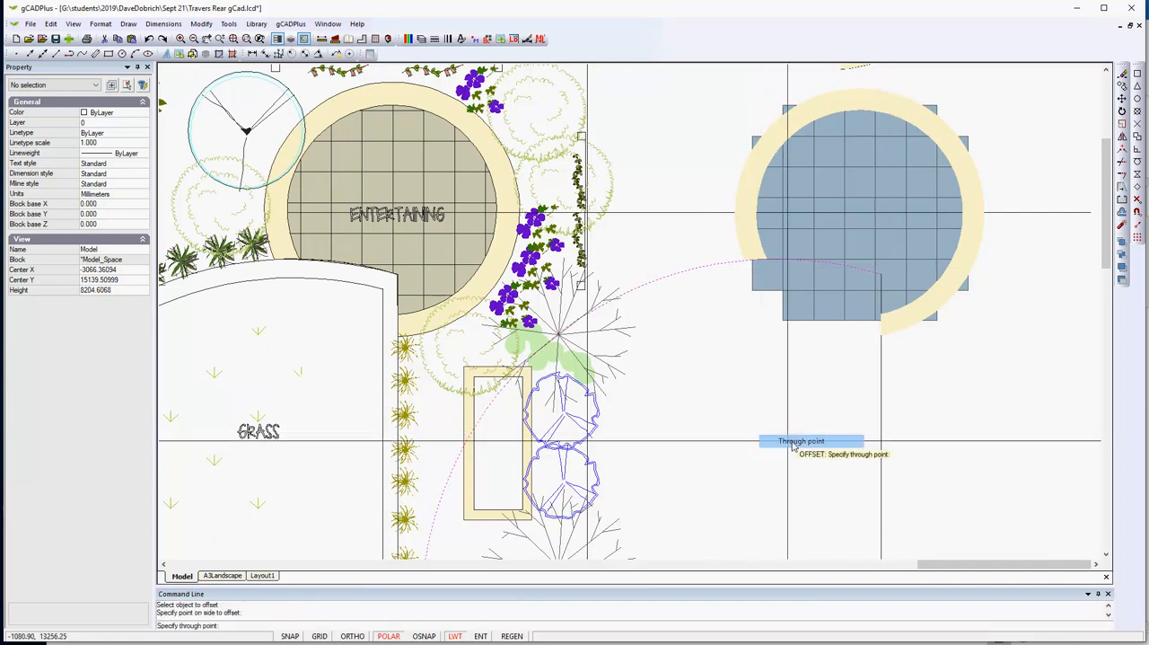
right_click(761, 430)
click(797, 450)
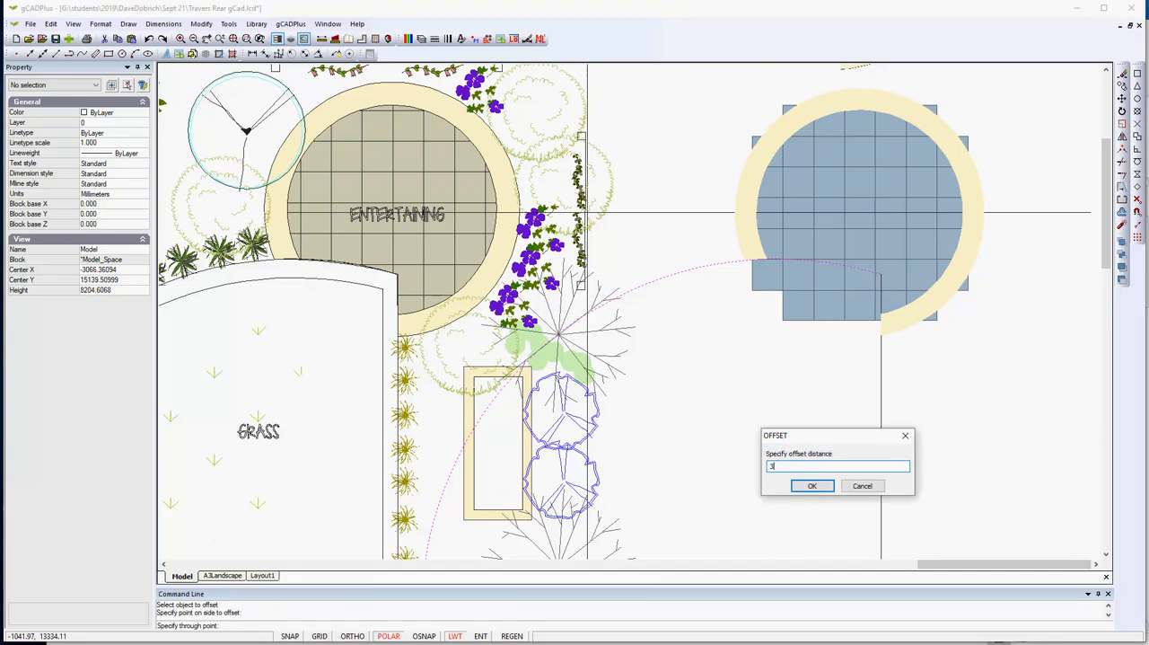
click(813, 485)
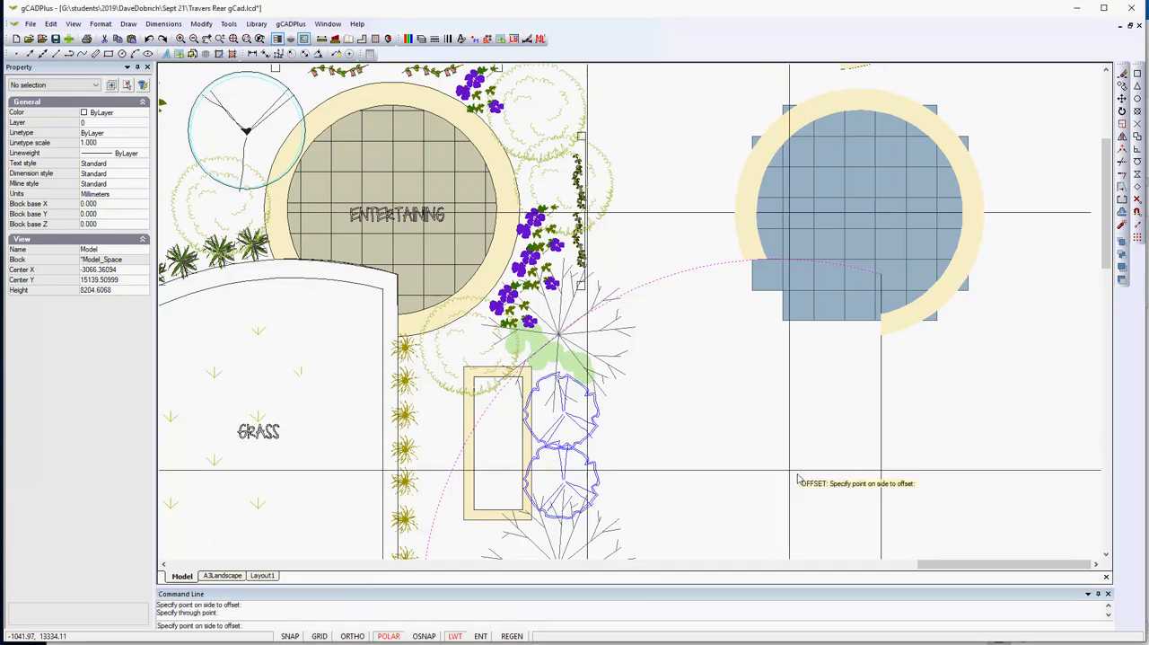
click(683, 311)
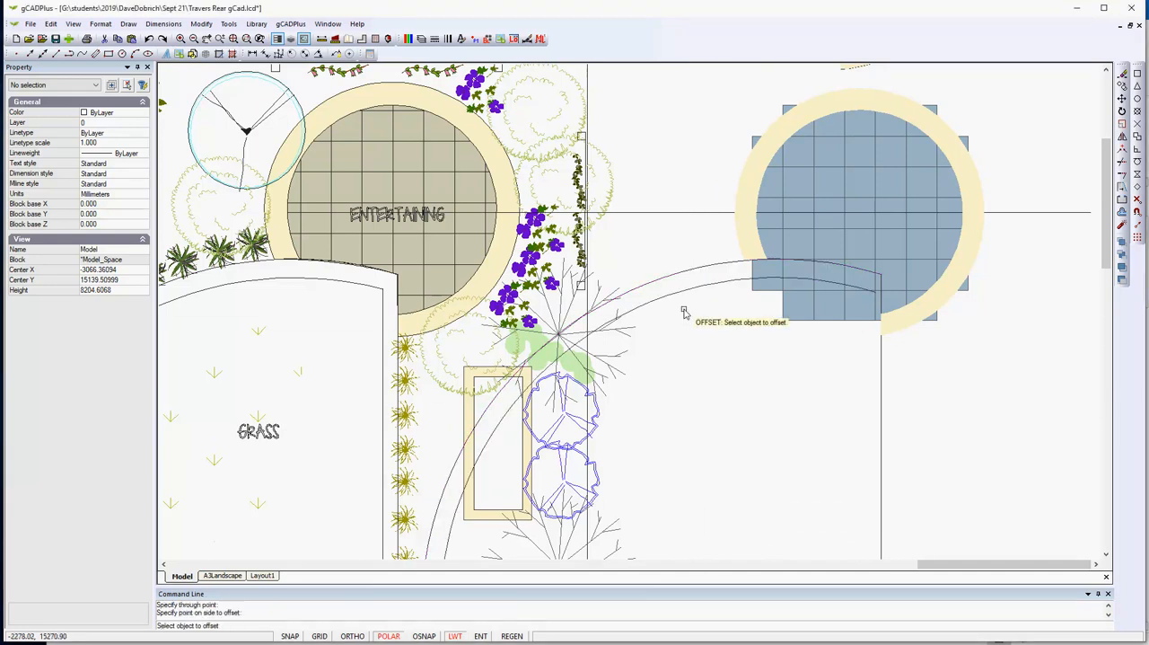
click(881, 459)
click(831, 462)
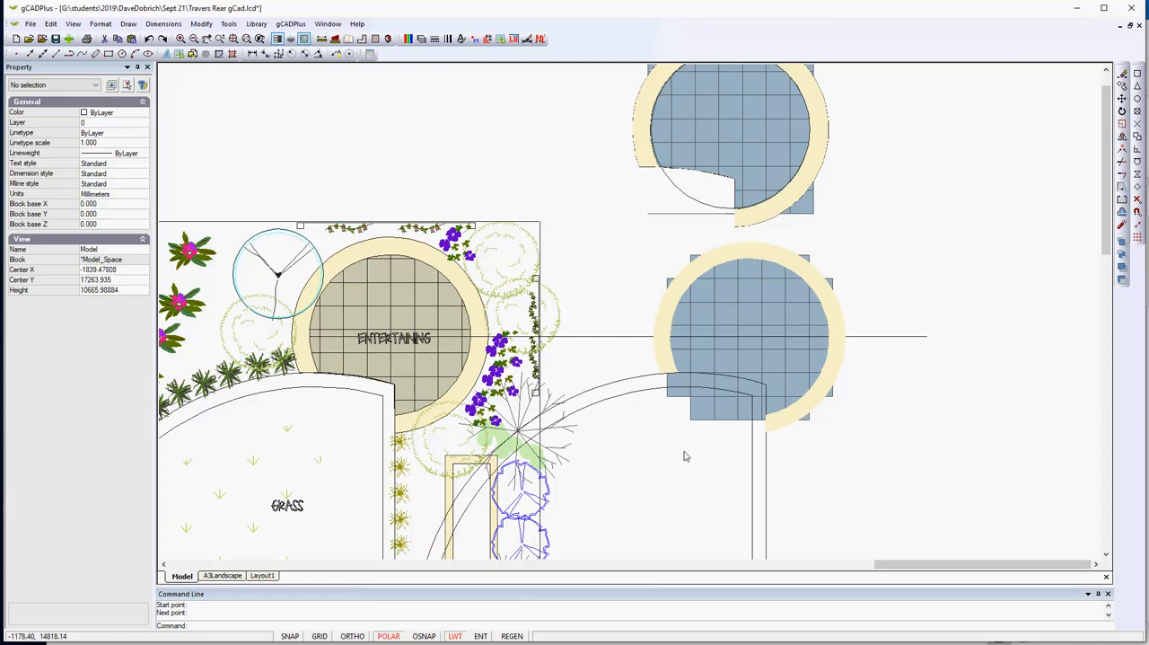
- With only the Nearest object snap active, trace a polyline along the outer copied arc and down the vertical line into the border's lower end
click(1137, 213)
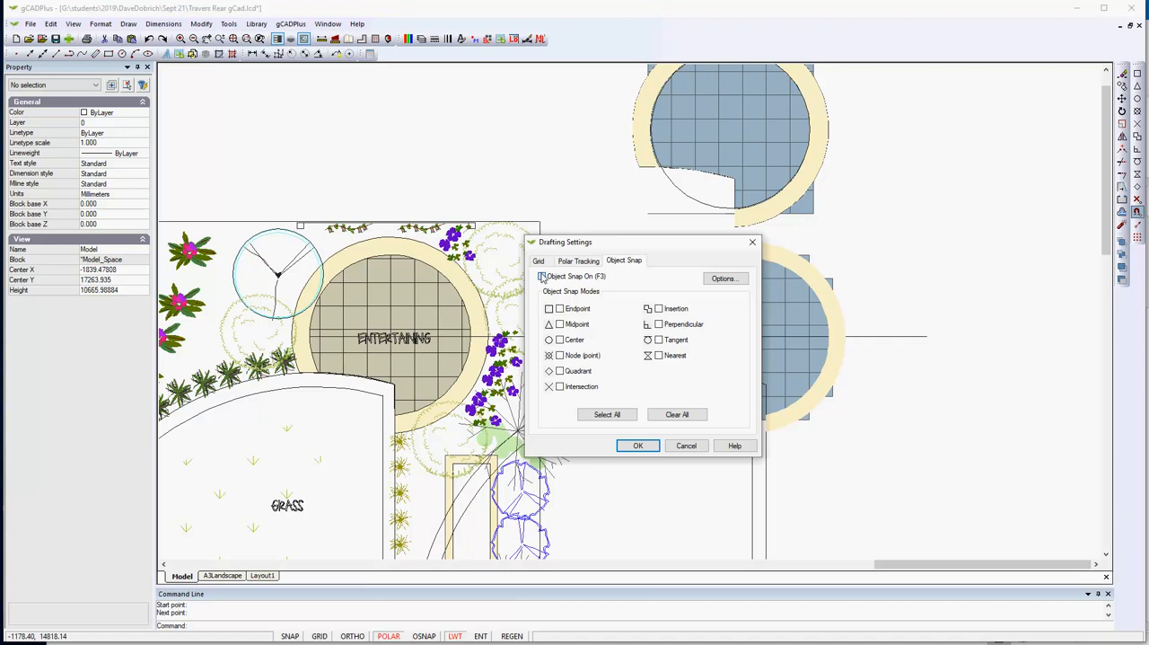
click(638, 446)
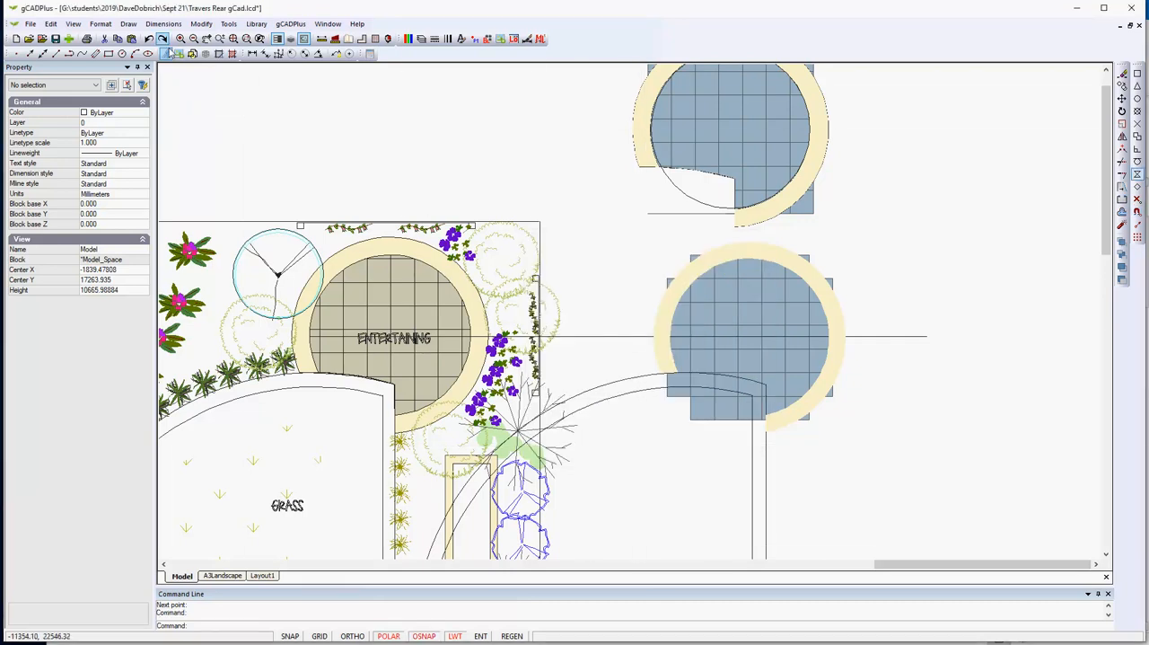
click(129, 24)
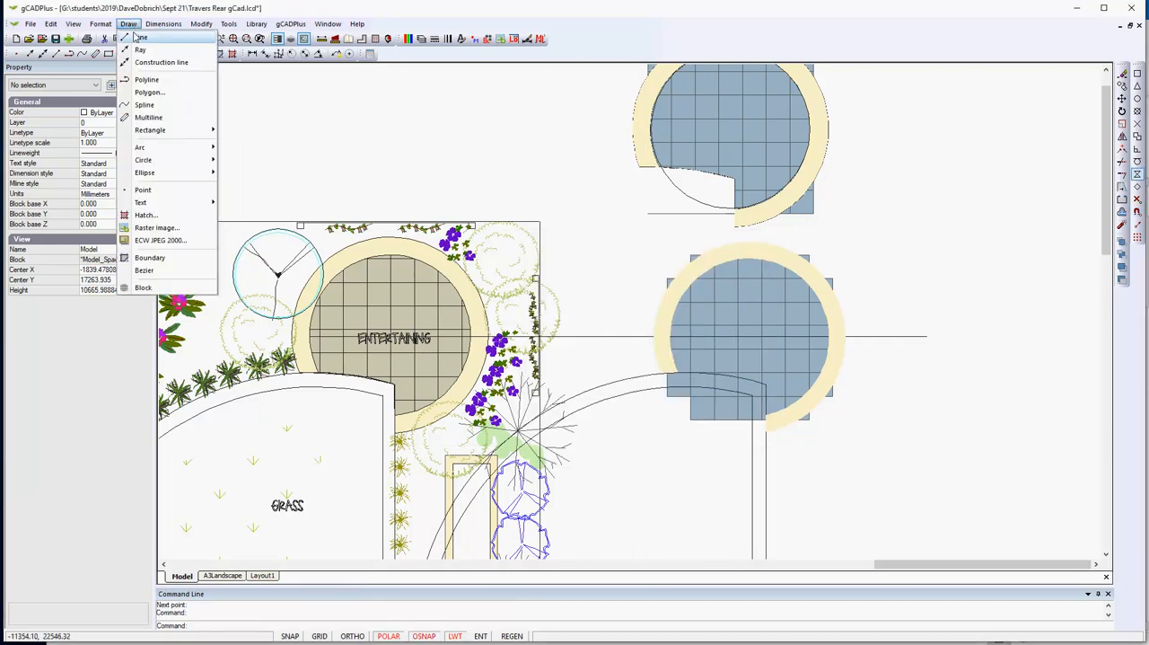
click(154, 75)
scroll(660, 445, up, 3)
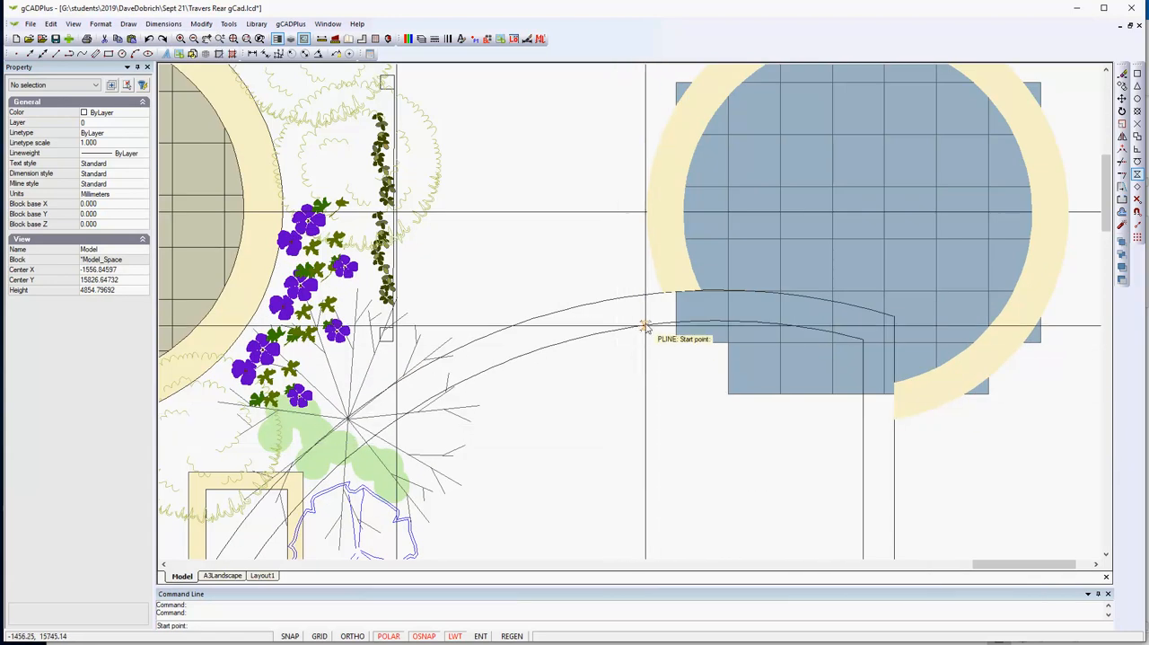
click(652, 295)
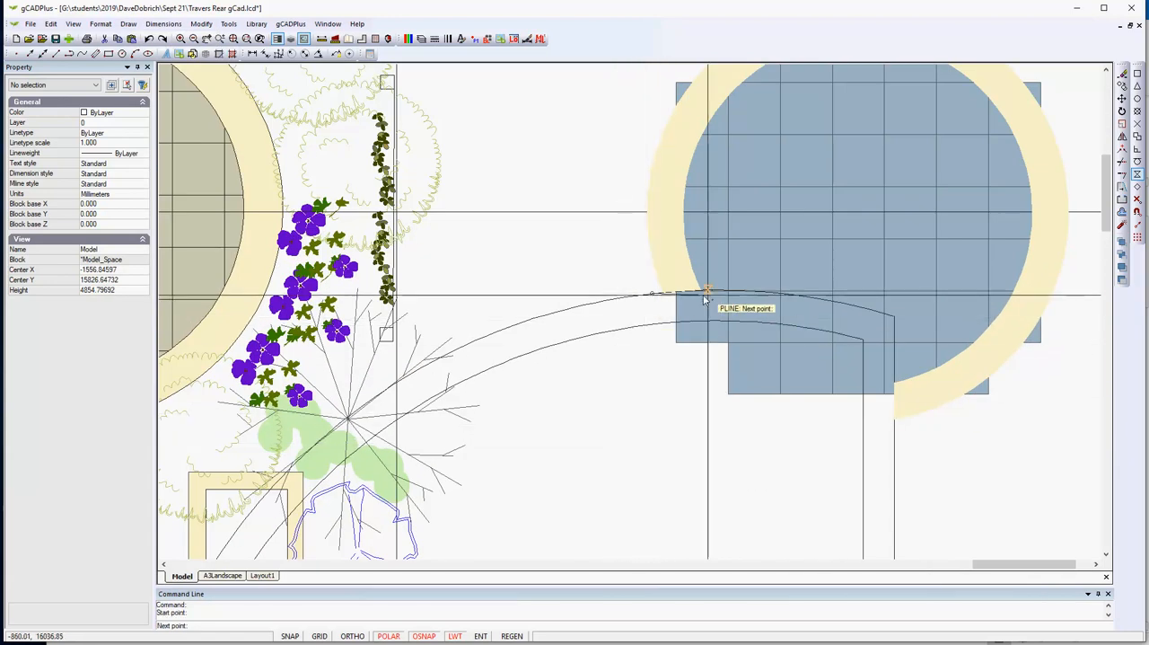
click(759, 292)
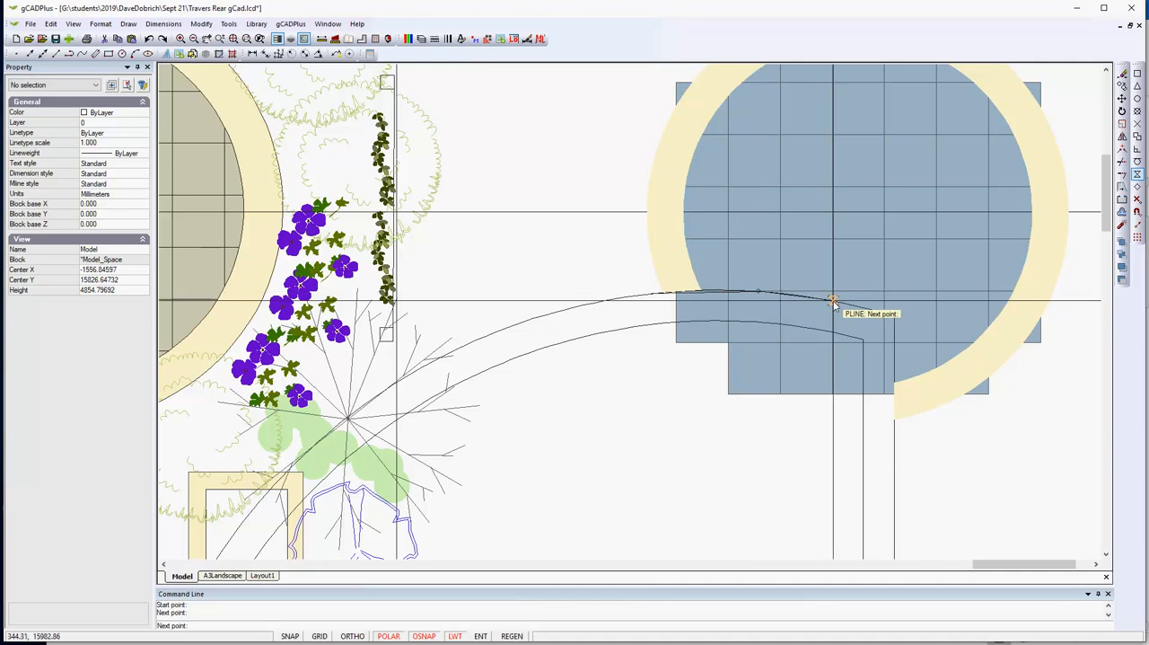
click(833, 301)
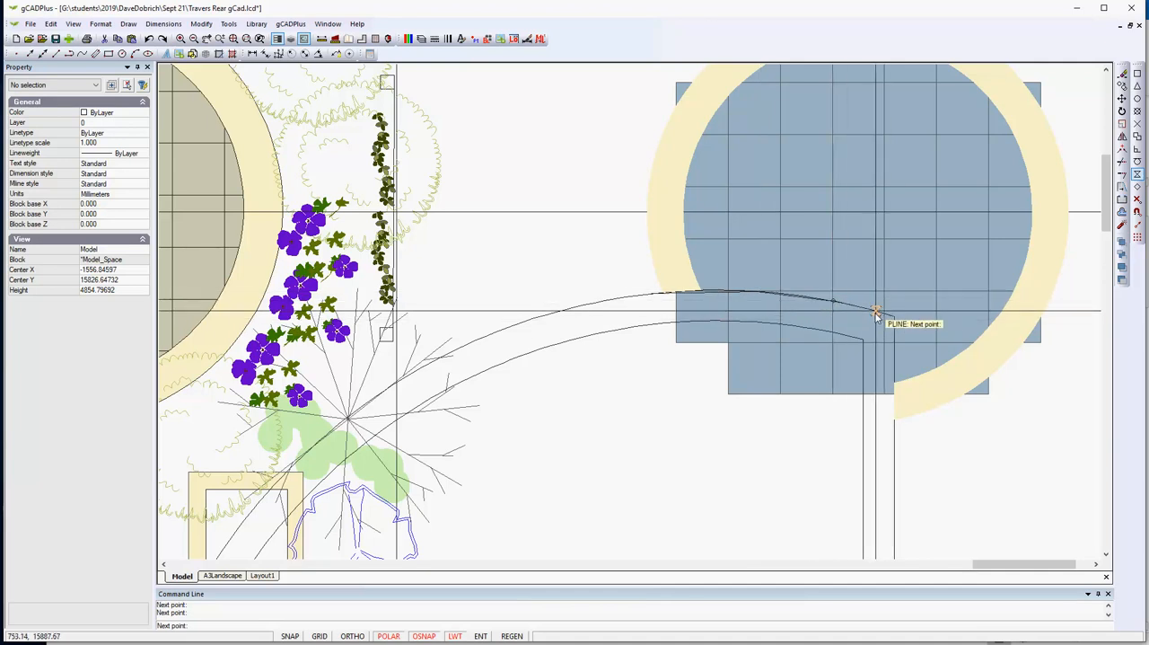
click(877, 311)
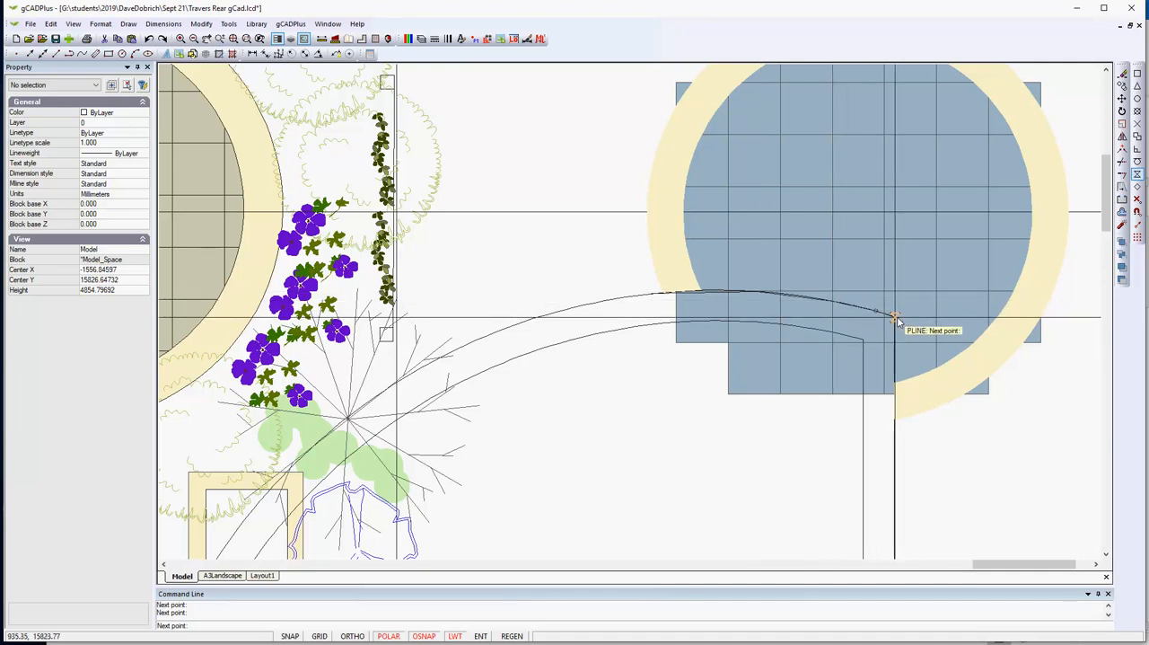
click(895, 318)
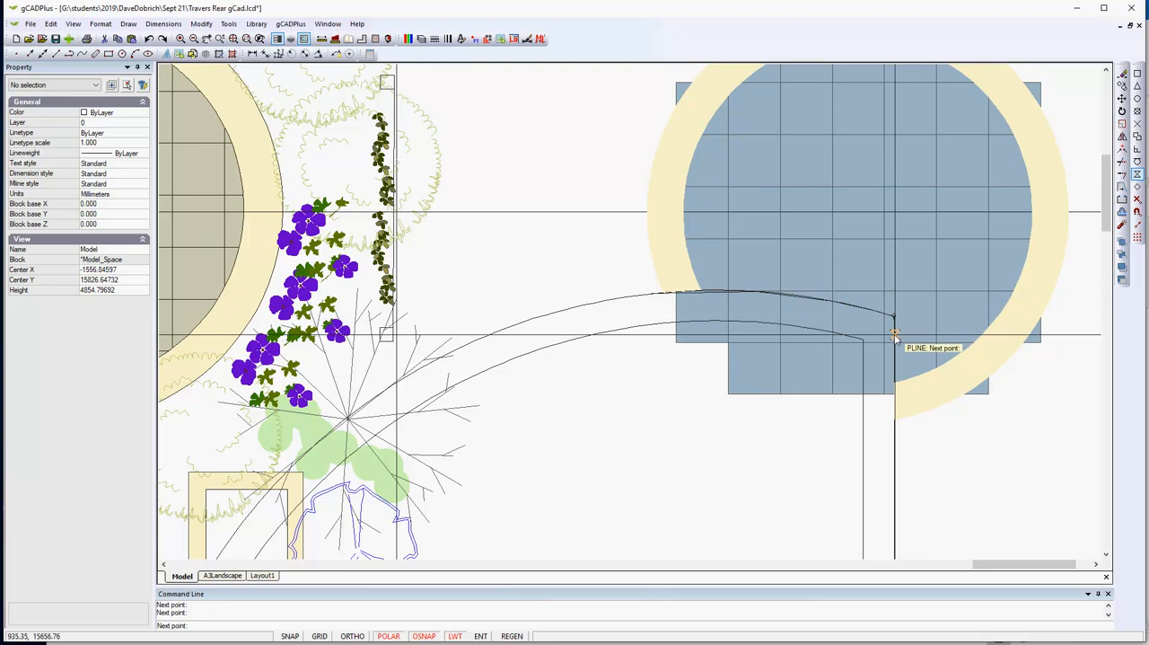
click(894, 400)
- Continue the polyline around the stepped outer corners of the excess pavers and close it at its start point
click(719, 400)
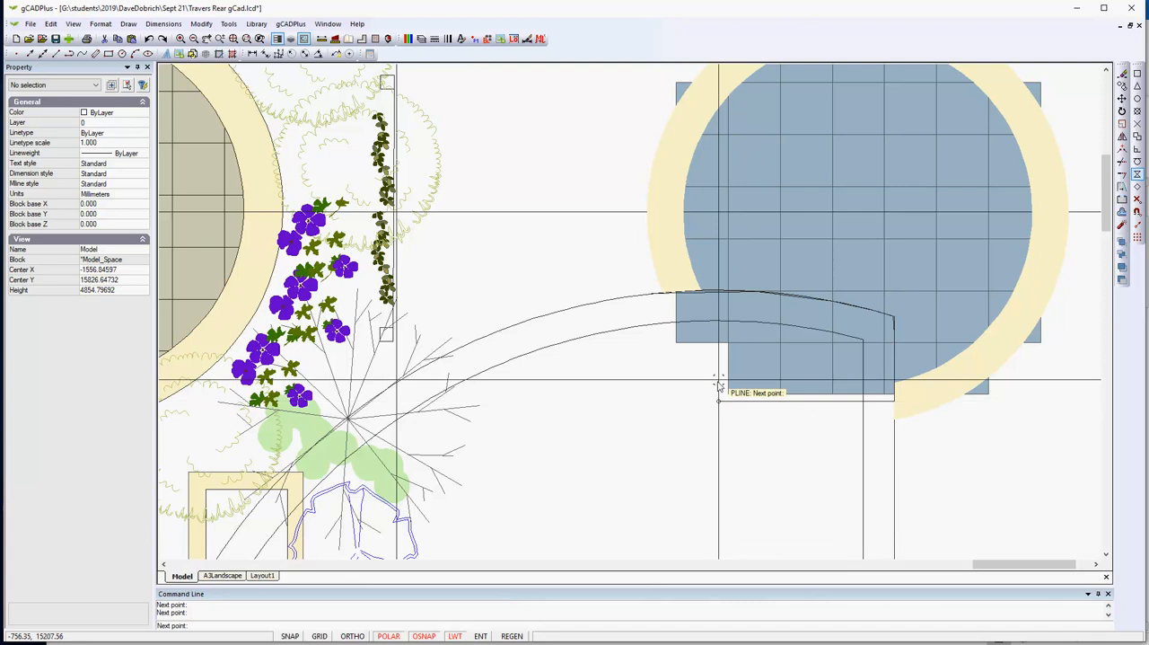
click(716, 352)
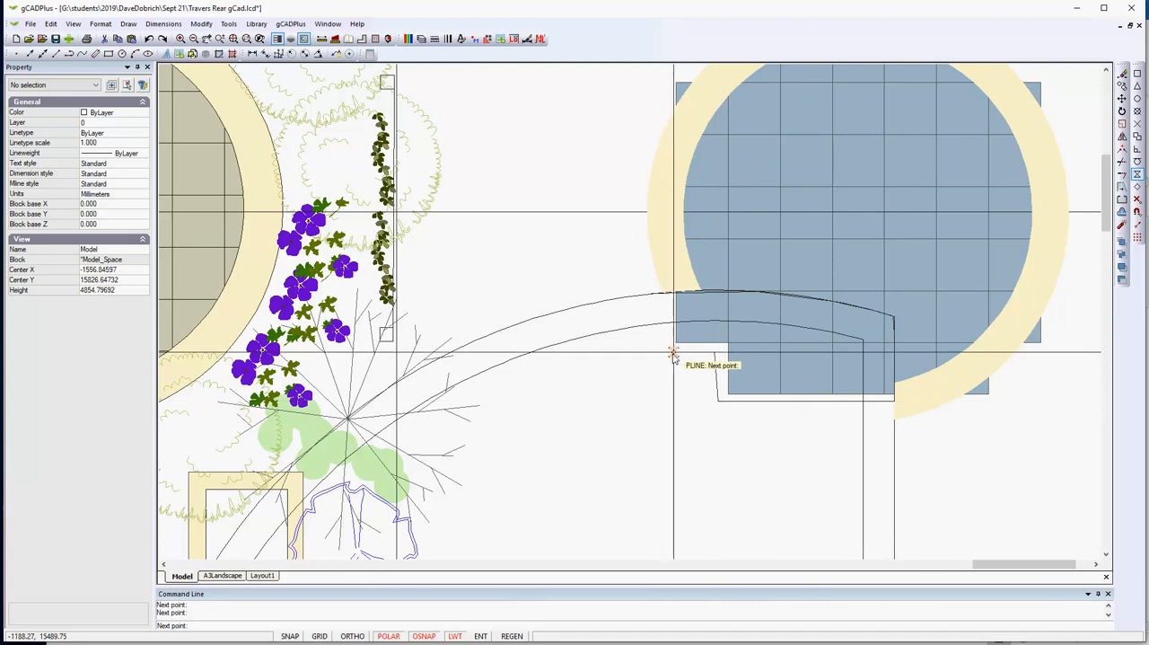
right_click(673, 355)
click(714, 373)
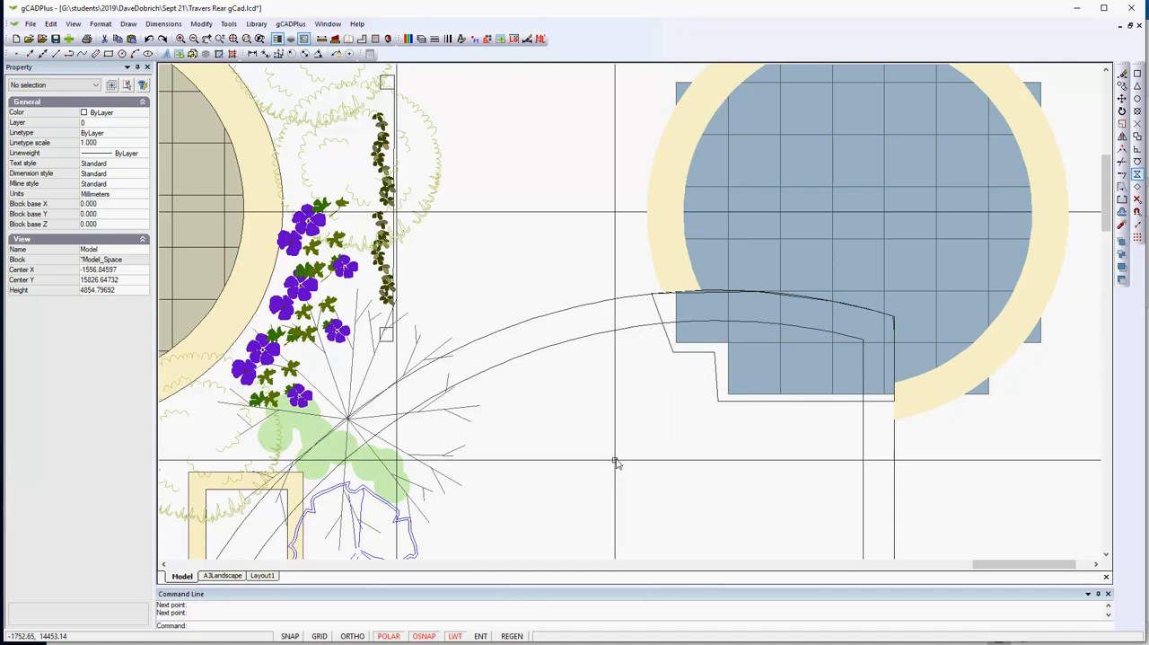
- Set the closed polyline around the excess pavers to colour 255 and make it filled, then deselect it
click(682, 352)
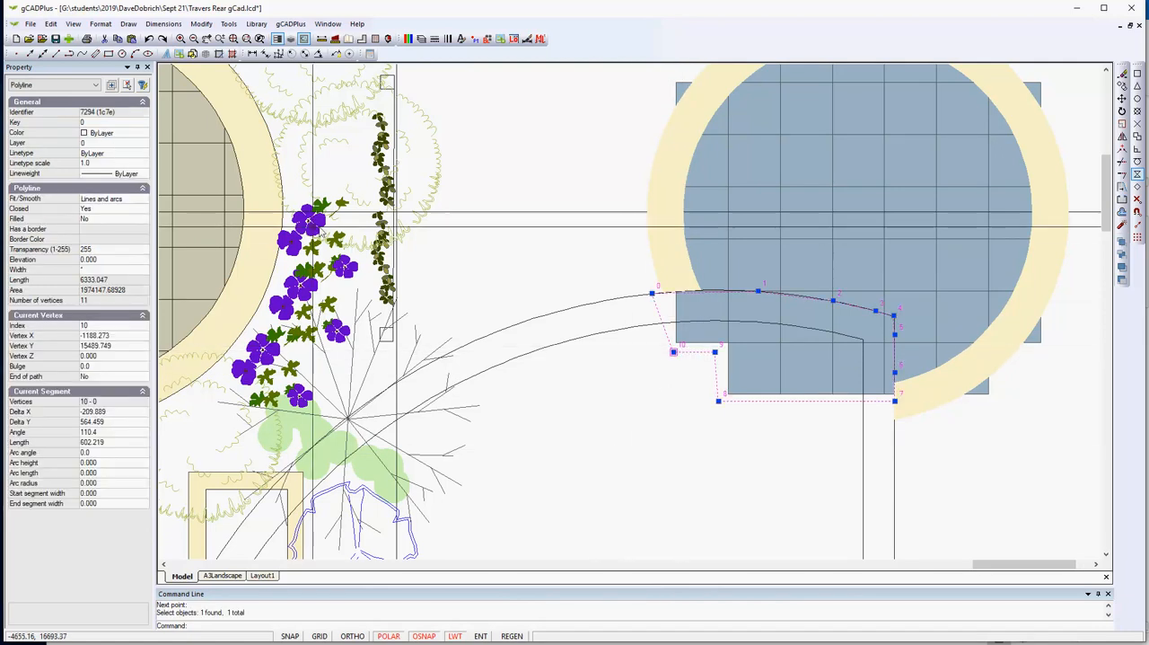
click(139, 134)
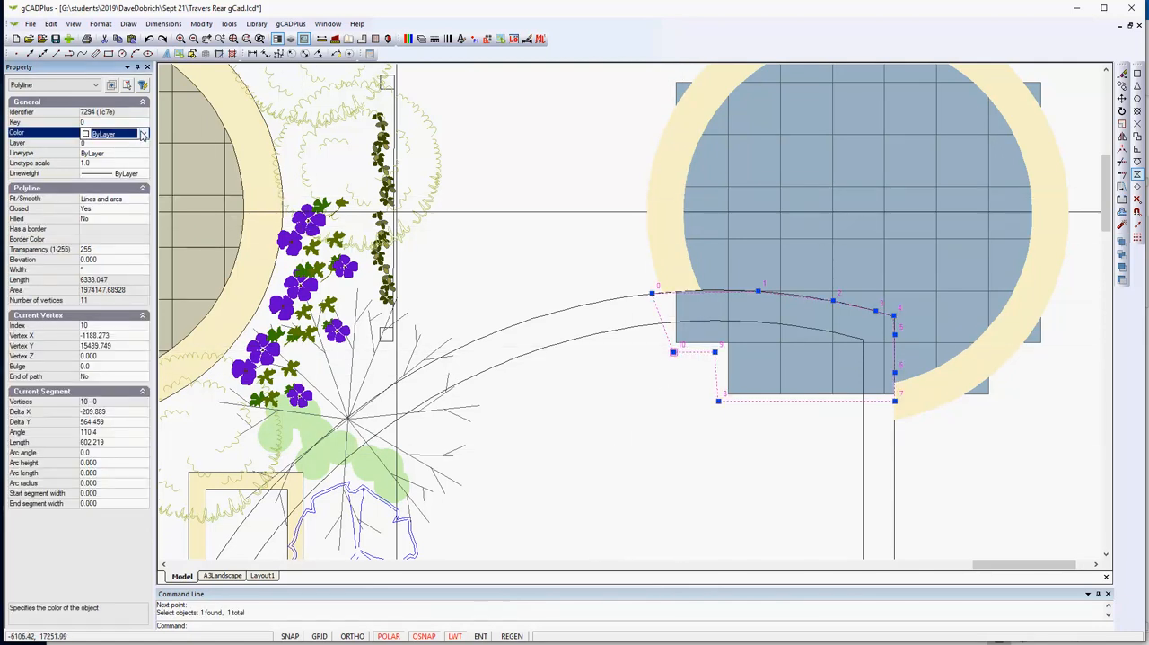
click(143, 134)
drag(149, 216, 149, 404)
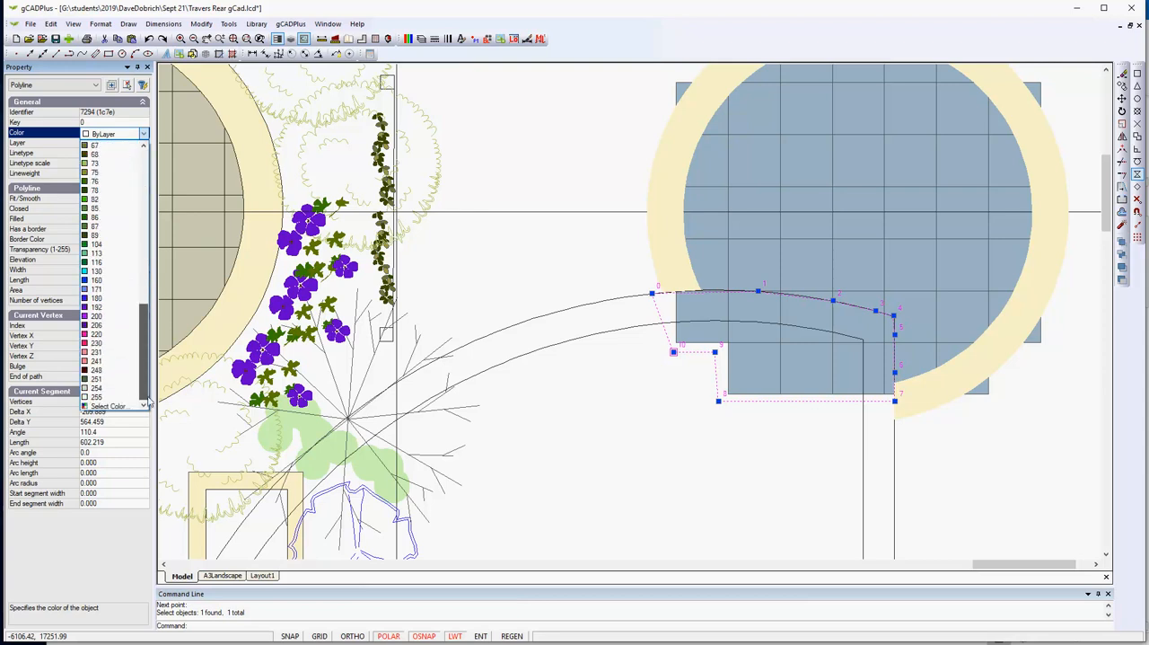
click(103, 398)
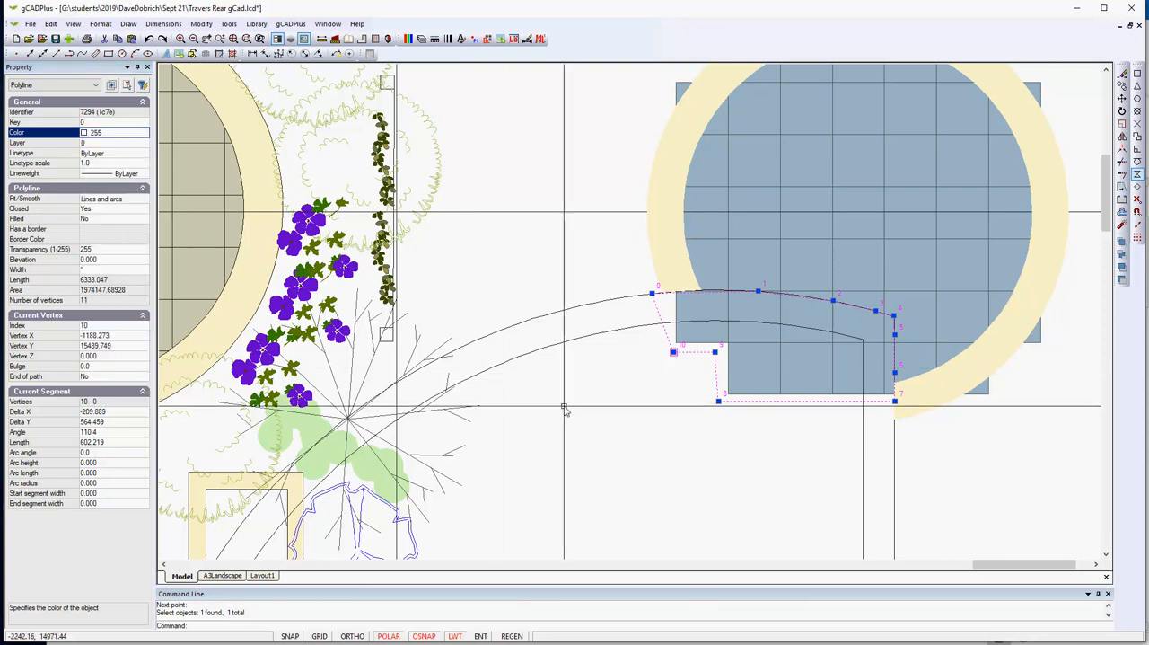
double_click(105, 219)
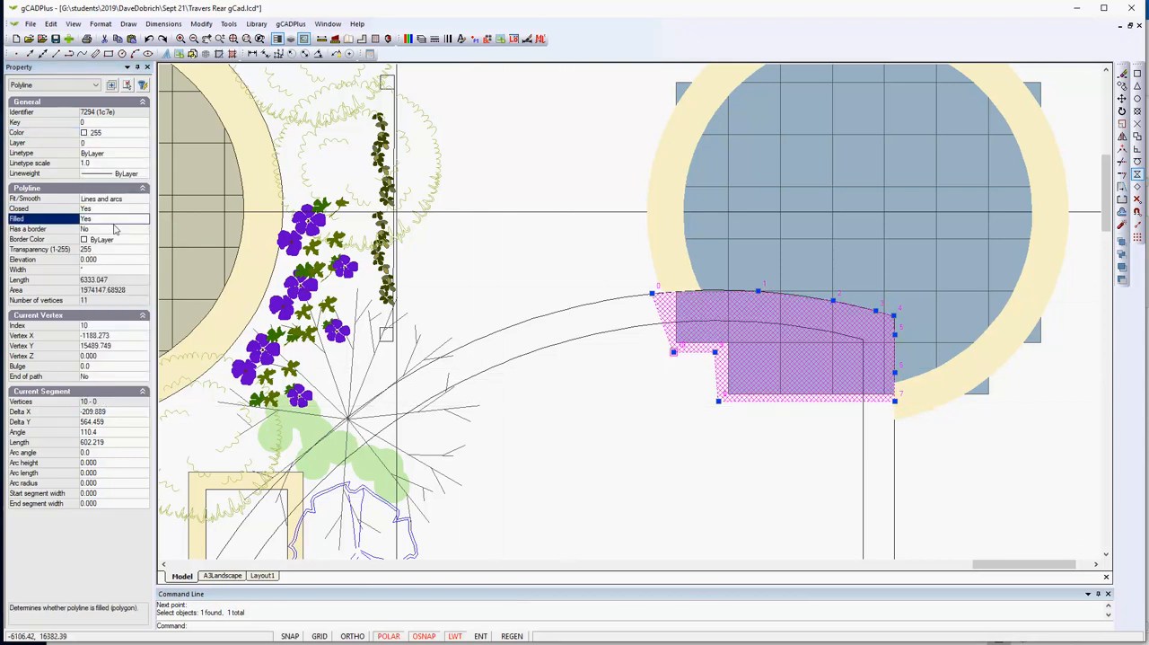
right_click(508, 264)
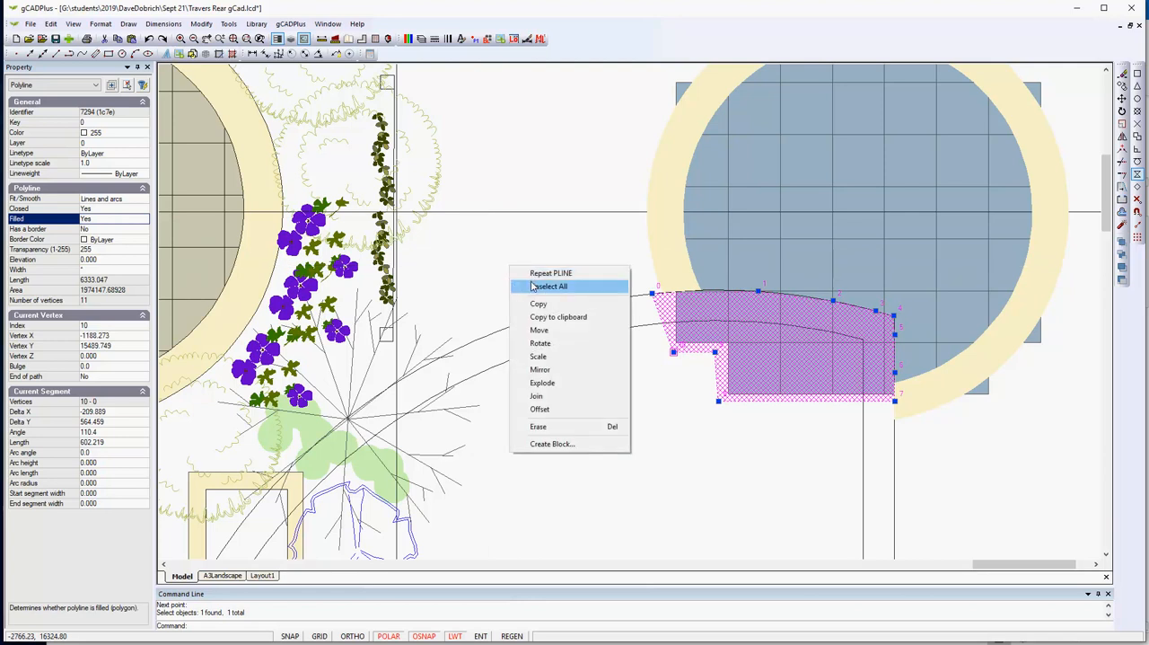
click(538, 285)
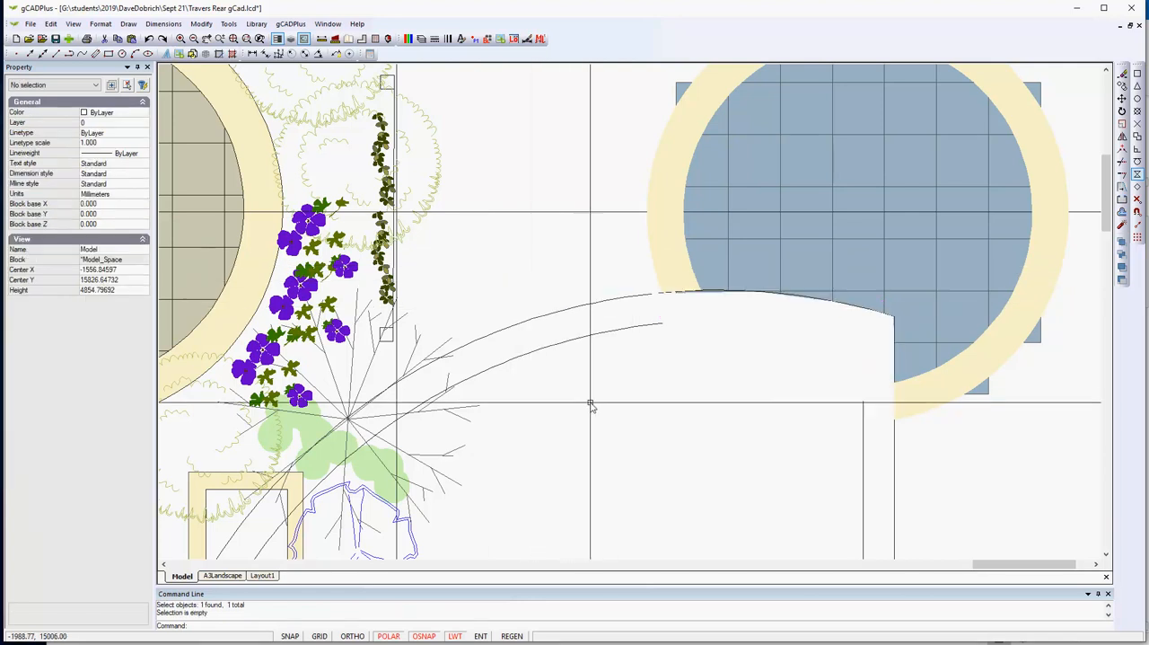
- Bring the inner offset arc and inner vertical line of the grass edging to the front of the draw order
click(636, 328)
click(865, 474)
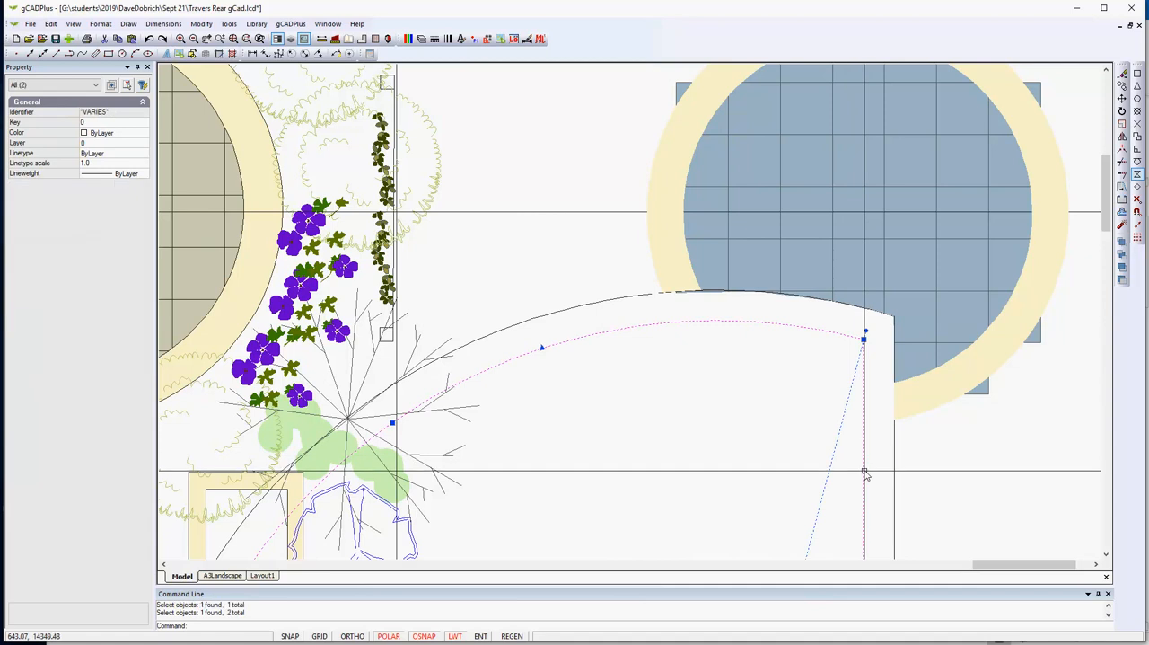
click(229, 24)
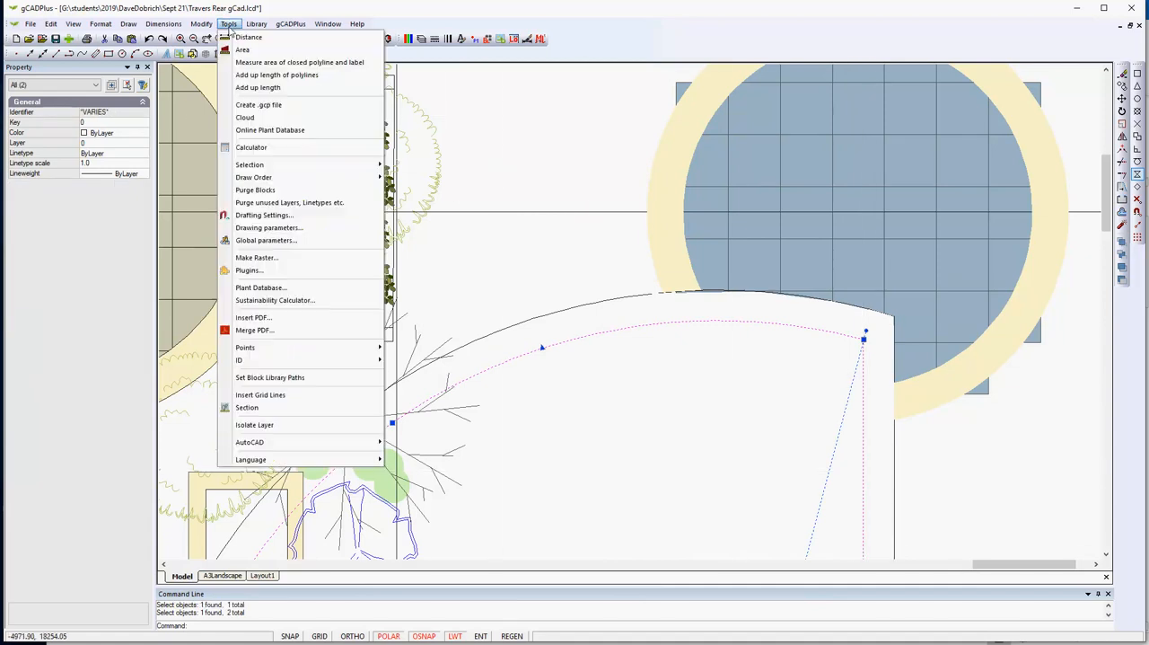
mouse_move(380, 184)
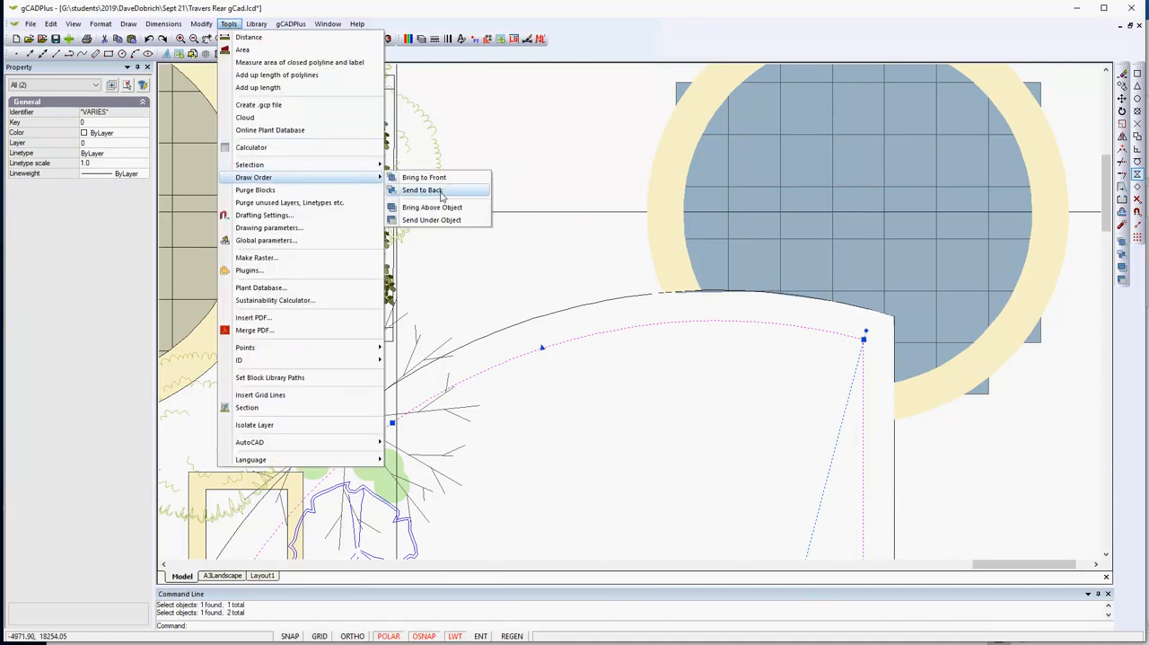
click(424, 177)
scroll(535, 212, down, 1)
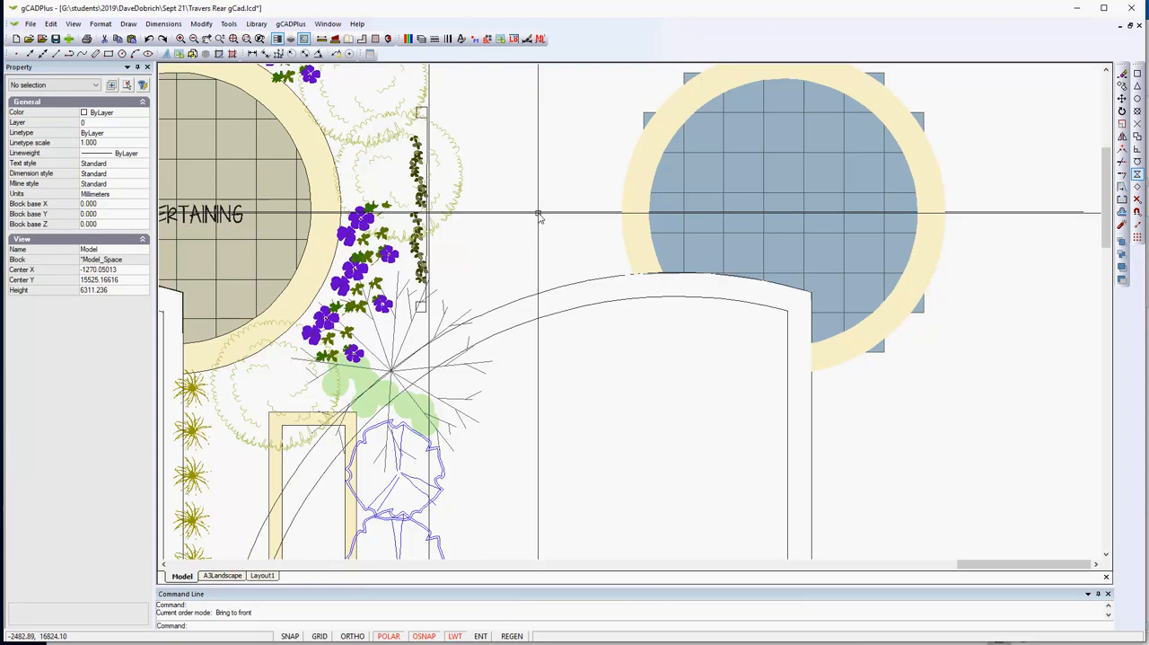
- Run Extract blocks from an area with a window enclosing the new circular paving and its border
scroll(541, 218, down, 2)
scroll(600, 326, up, 2)
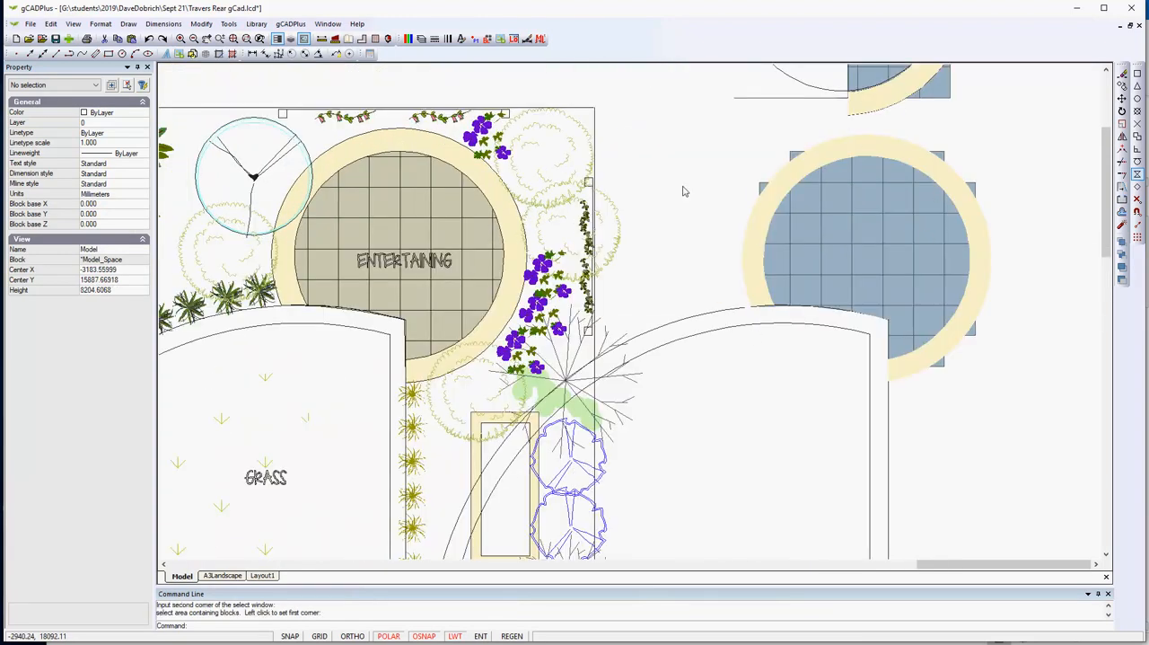
click(292, 24)
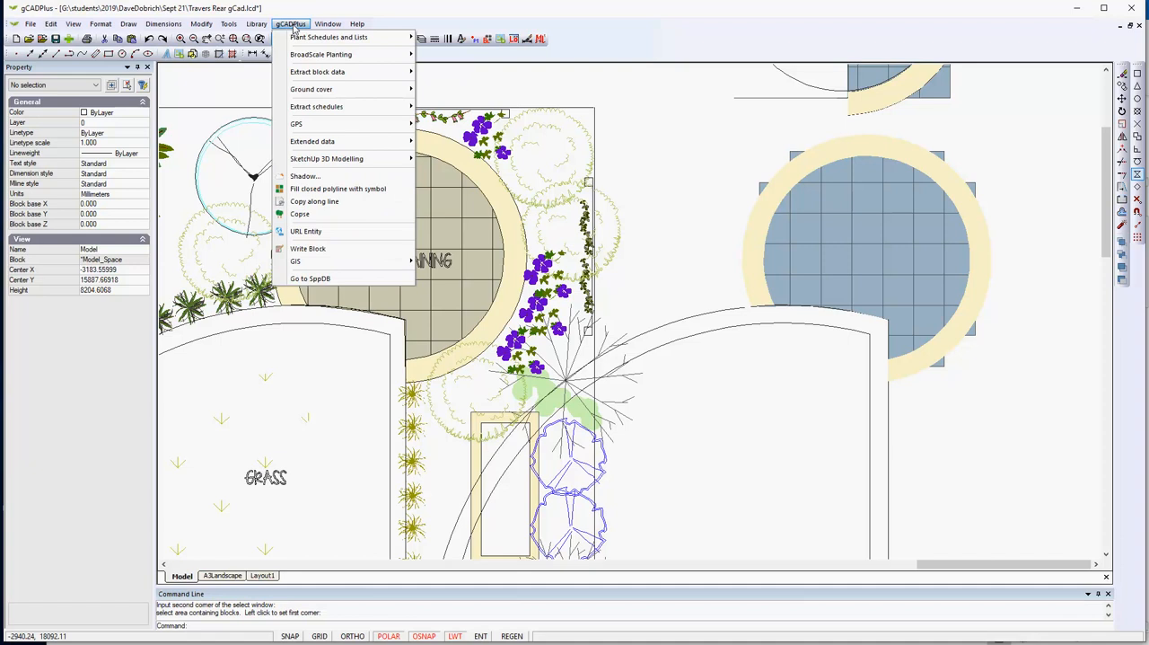
mouse_move(295, 77)
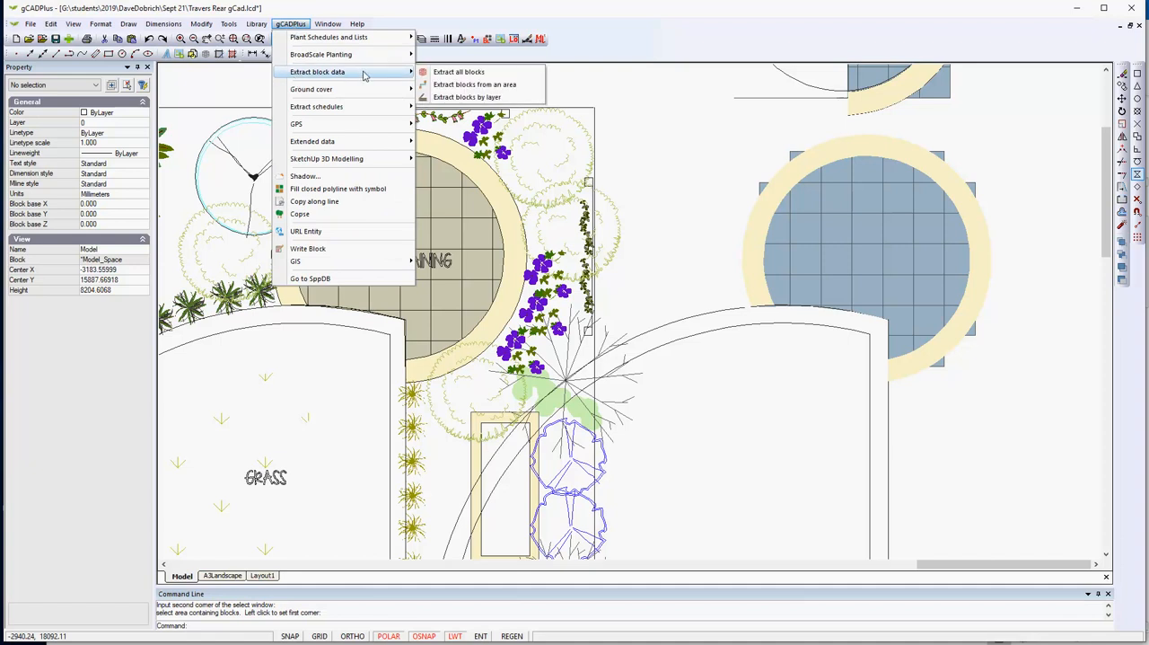
click(476, 85)
click(719, 133)
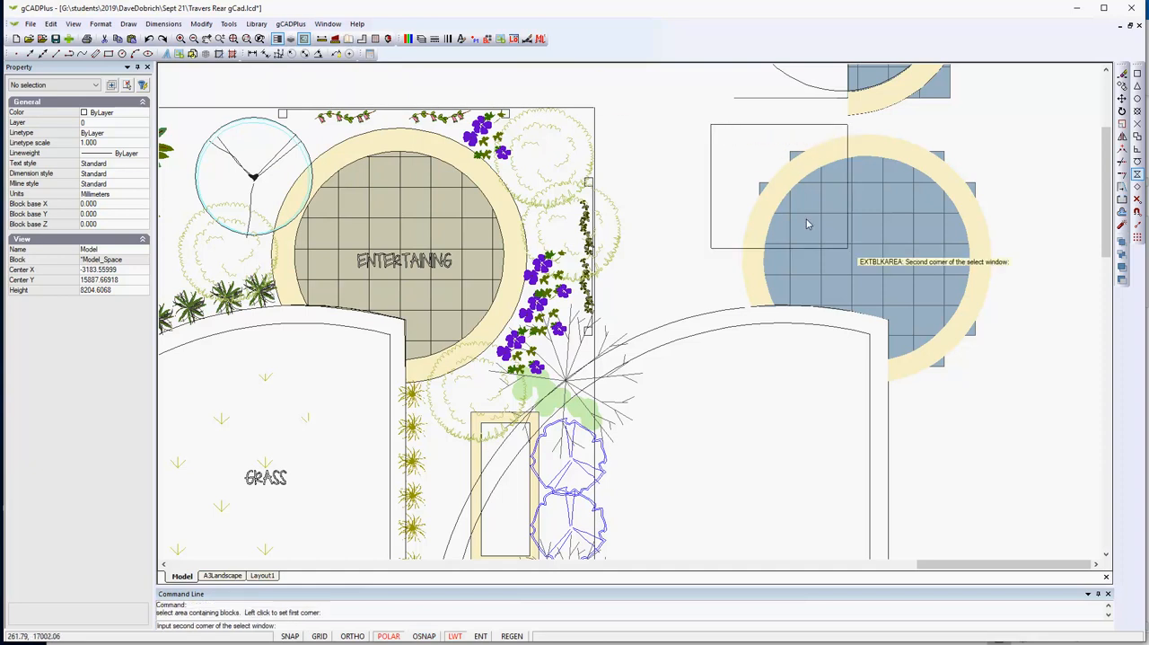
click(1021, 398)
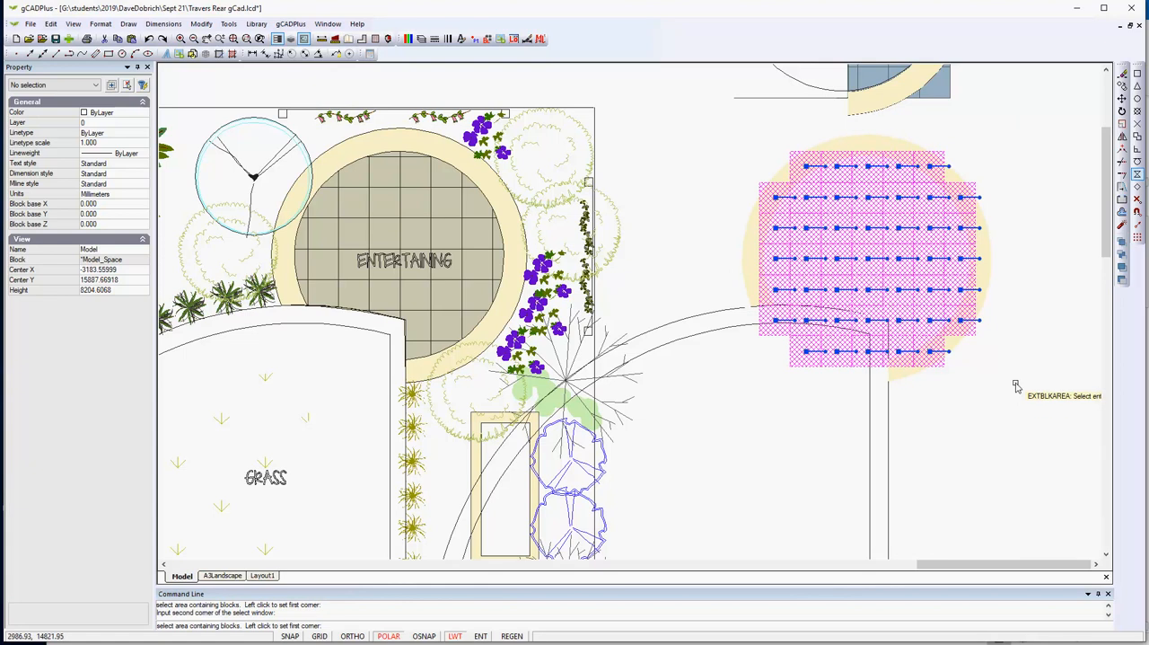
- Save the extracted block data to the Desktop as PAVERS.csv, replacing the existing file
right_click(1018, 387)
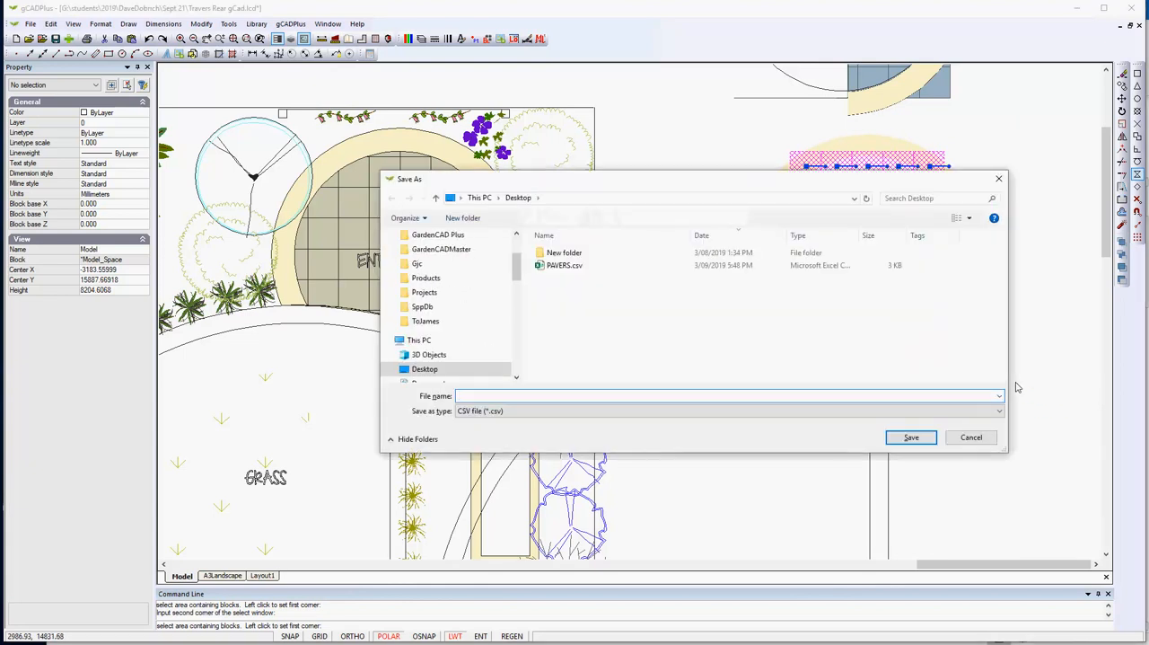
click(543, 270)
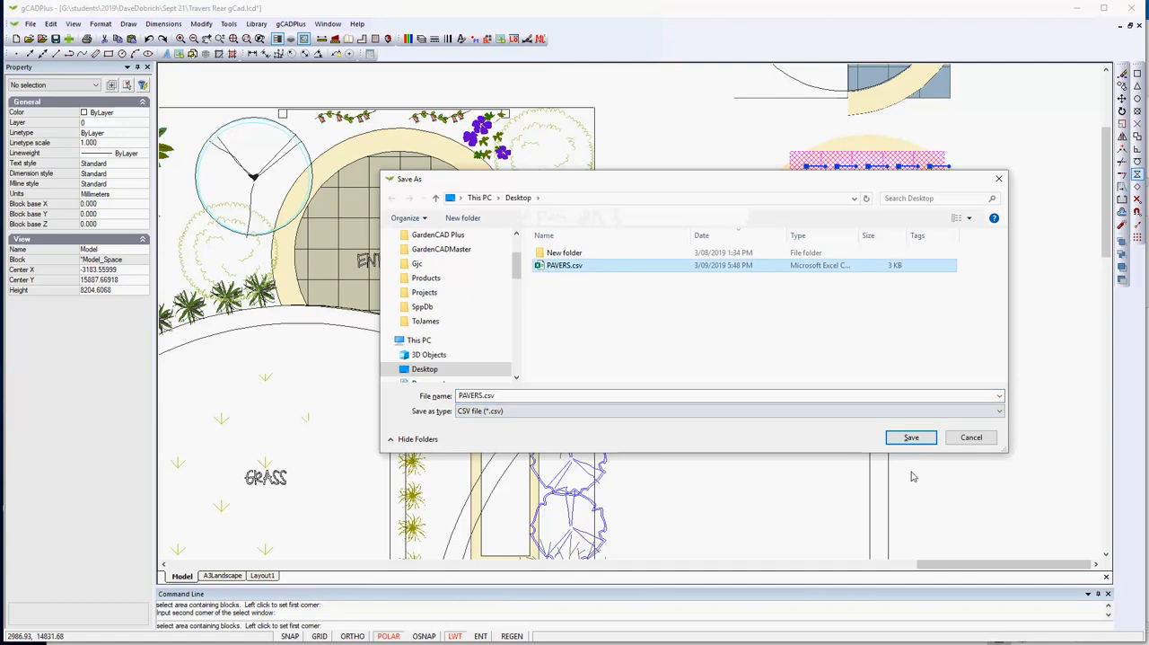
click(912, 439)
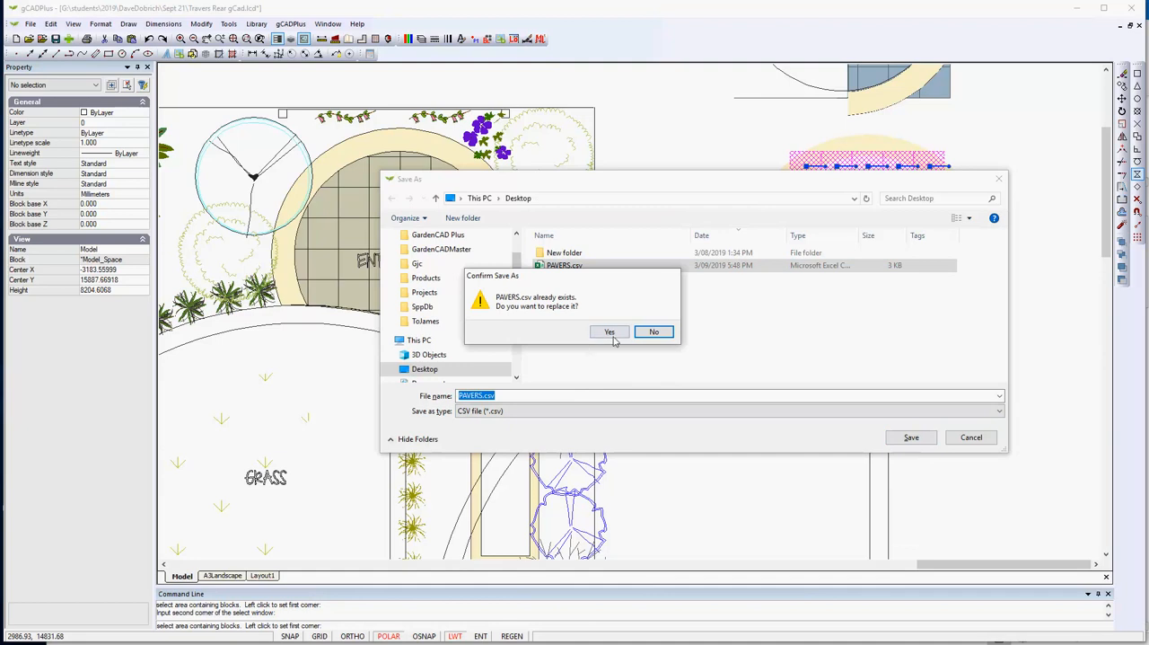
click(612, 335)
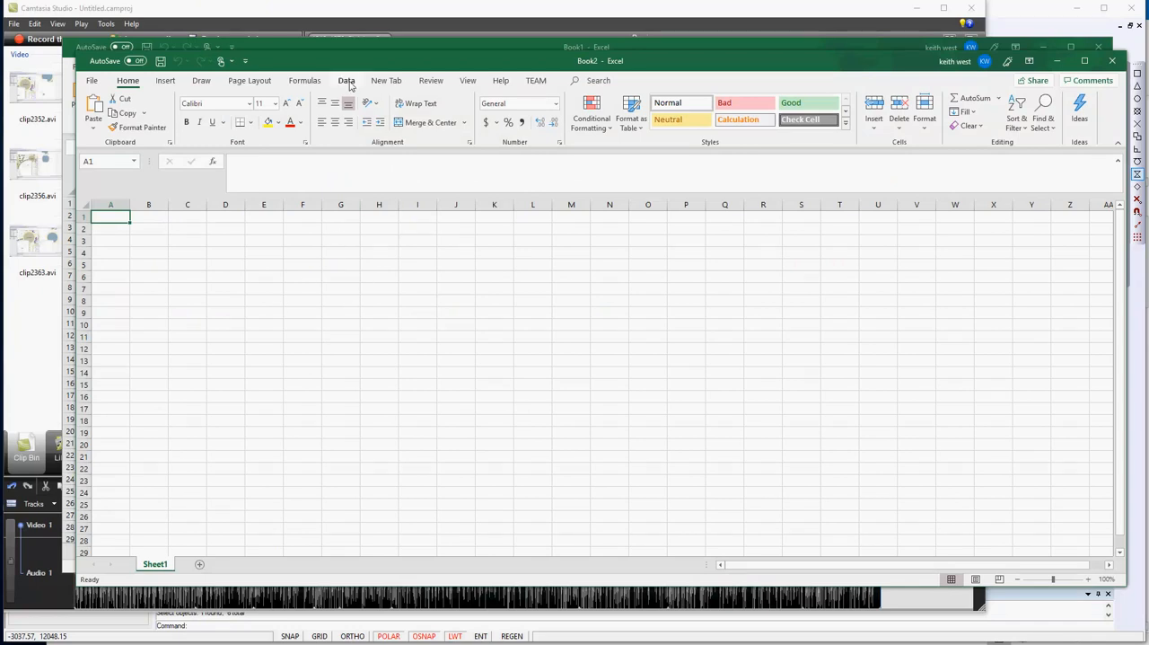
- In the blank Excel workbook, import PAVERS.csv from the Desktop with the comma delimiter and load it into a sheet
click(347, 81)
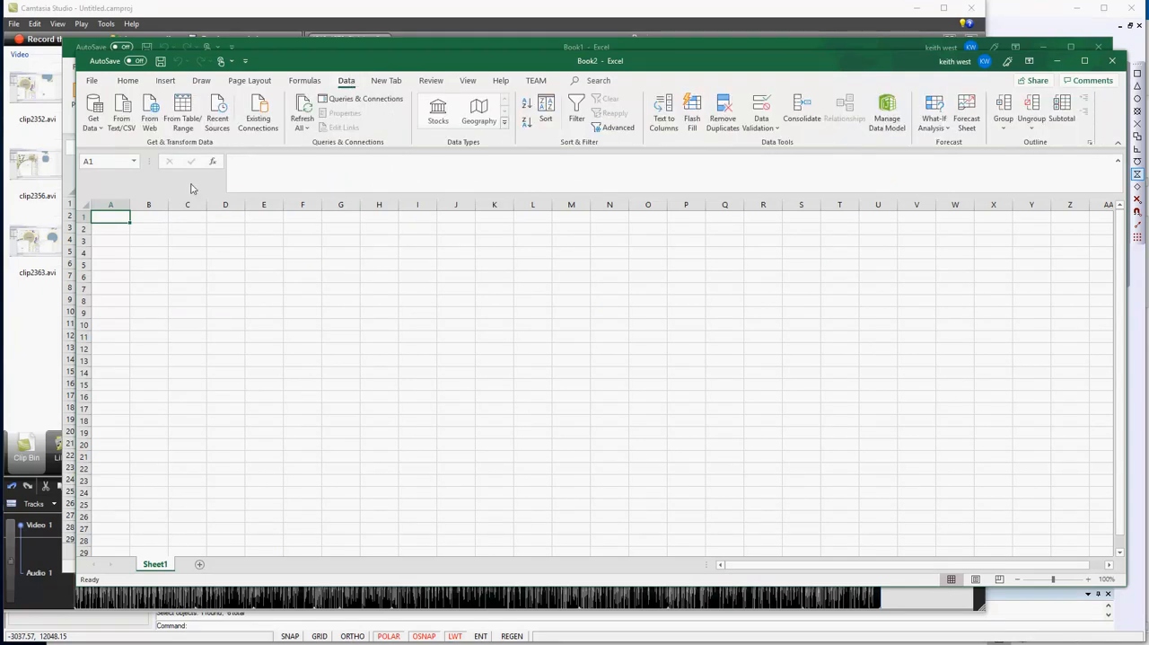
click(128, 126)
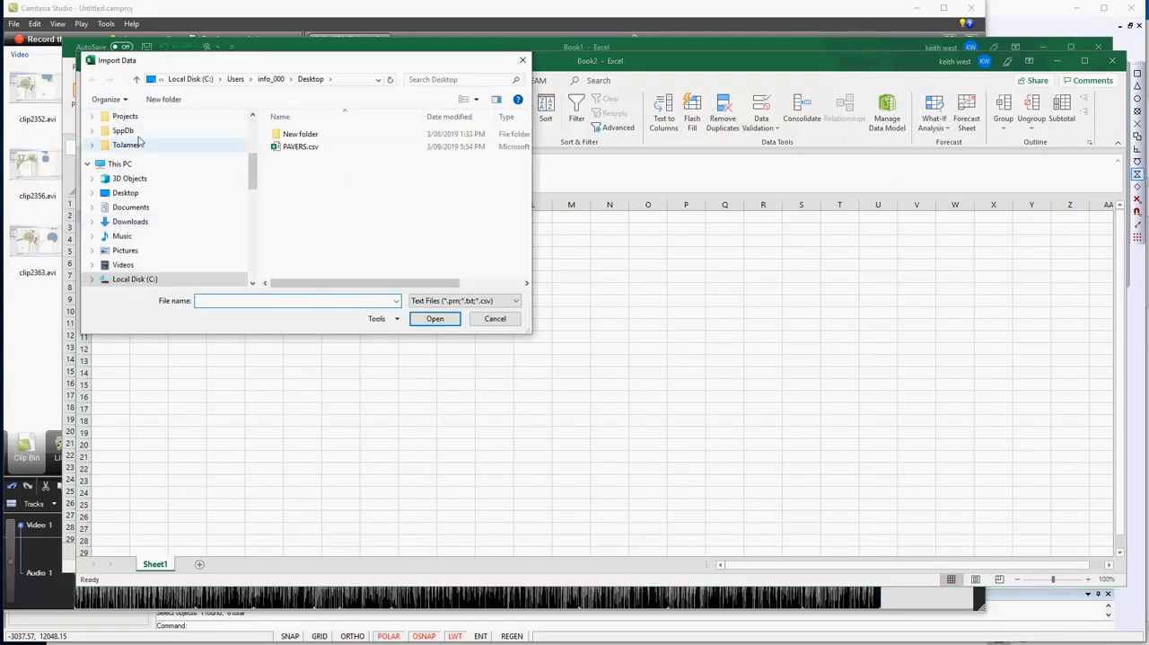
click(300, 147)
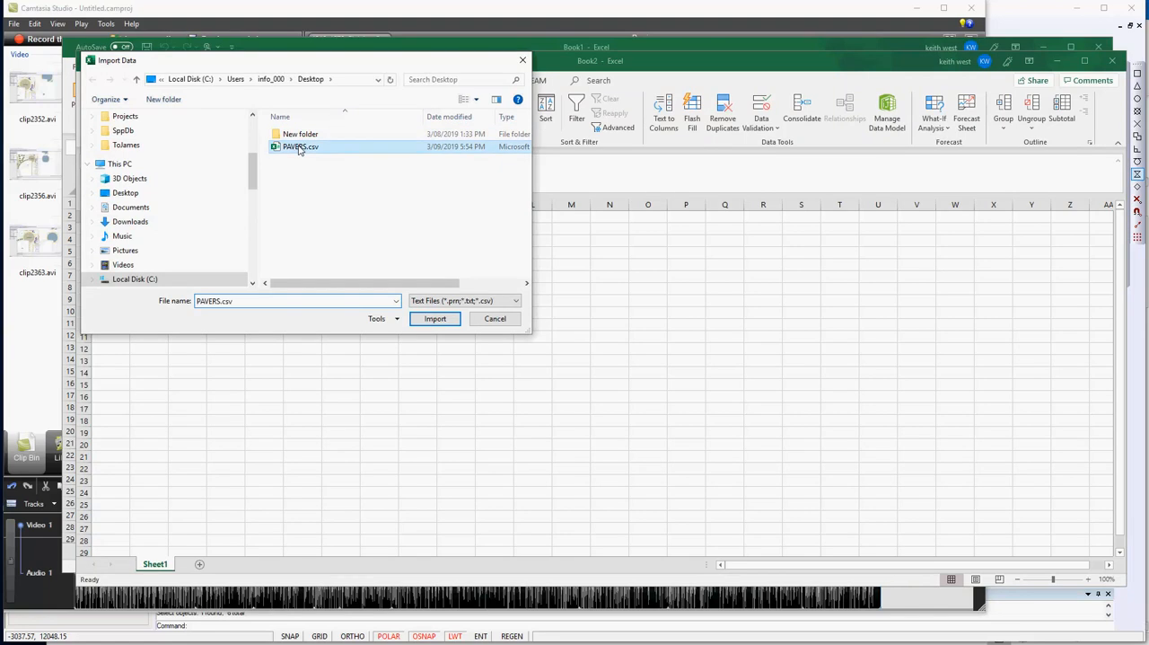
click(435, 320)
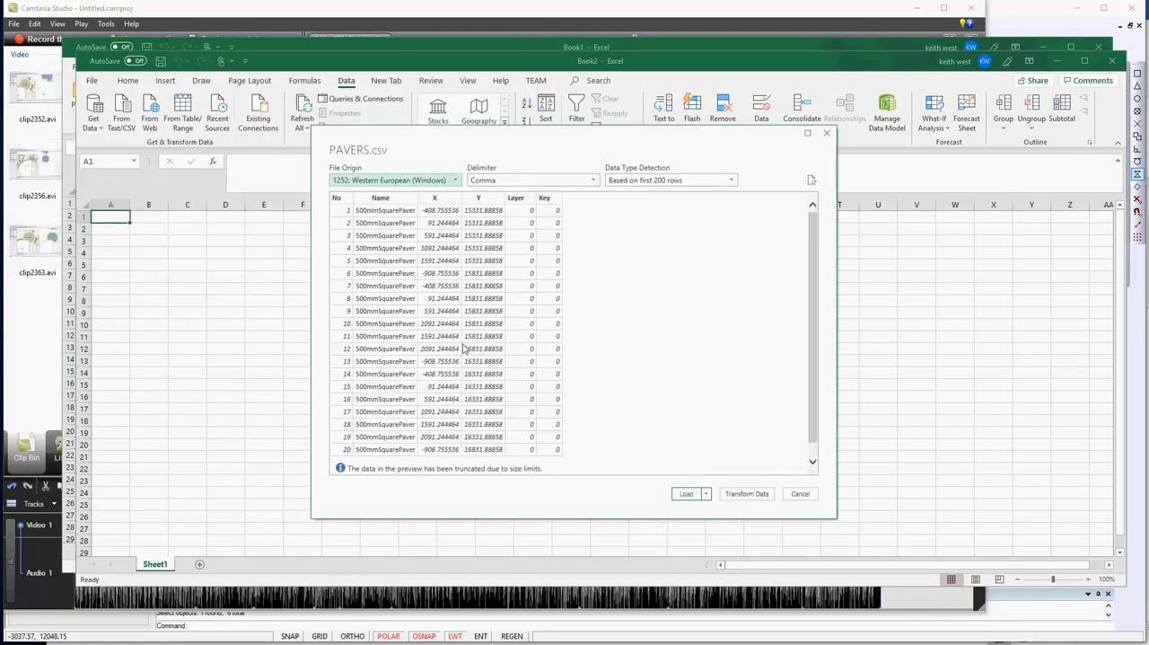
click(686, 493)
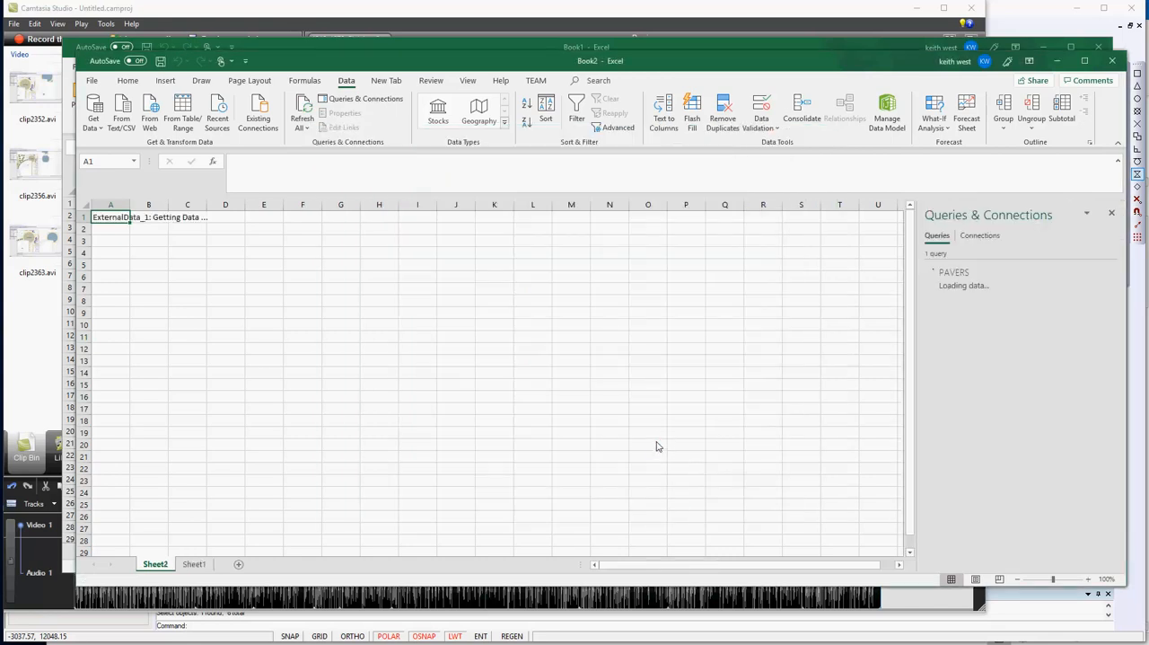
scroll(500, 328, down, 7)
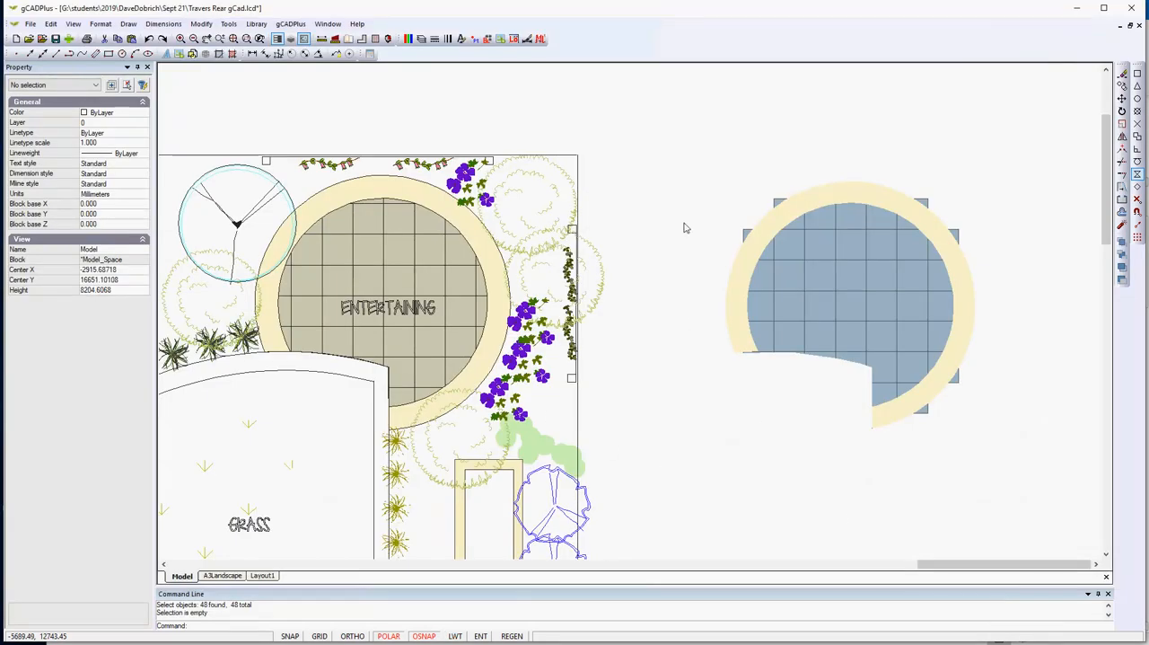
- Select the whole new paving area in gCADPlus, filter the selection to block references to check the paver count, and deselect everything
mouse_move(688, 144)
mouse_down()
mouse_move(733, 210)
mouse_move(1042, 464)
mouse_move(1024, 463)
mouse_up()
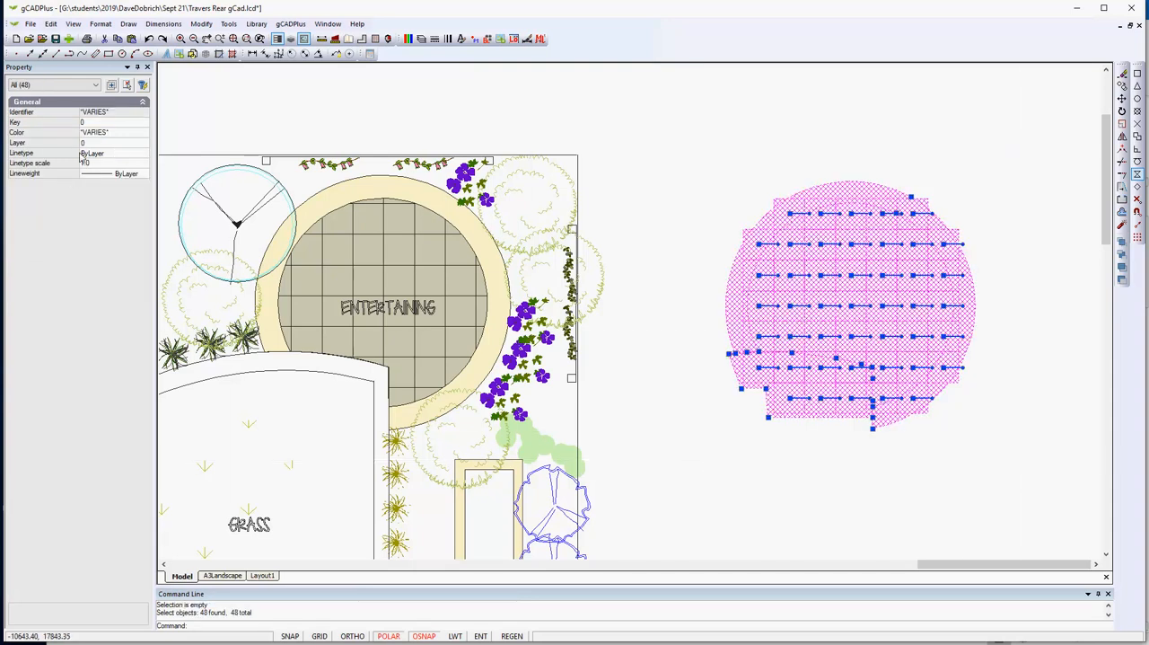
click(95, 84)
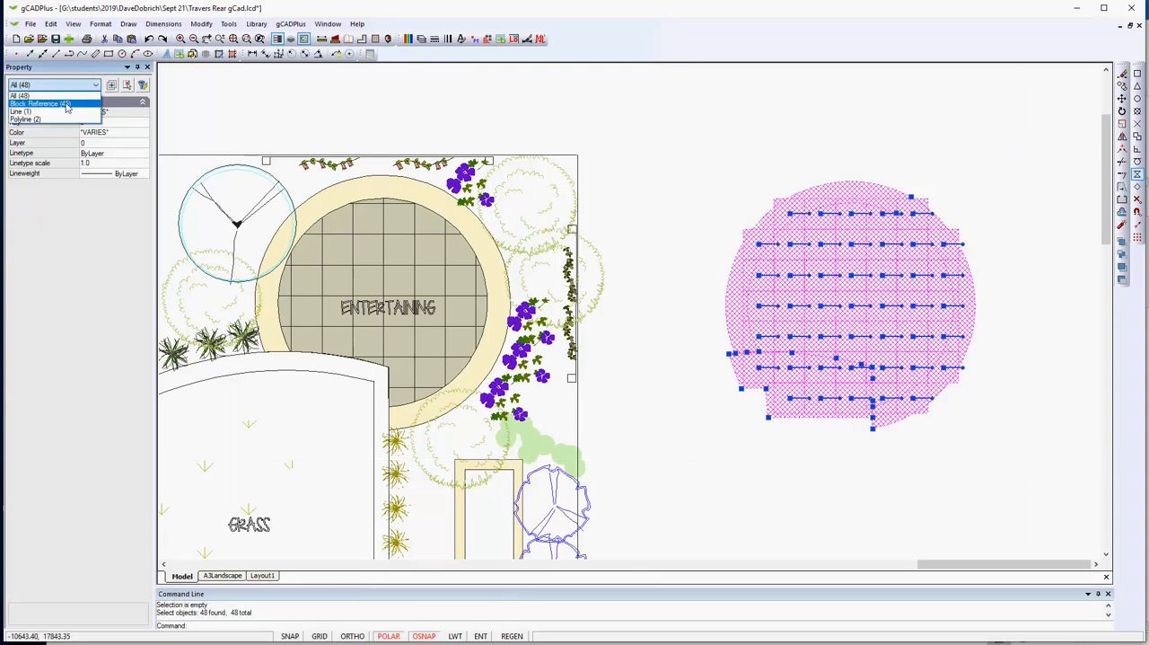
click(65, 107)
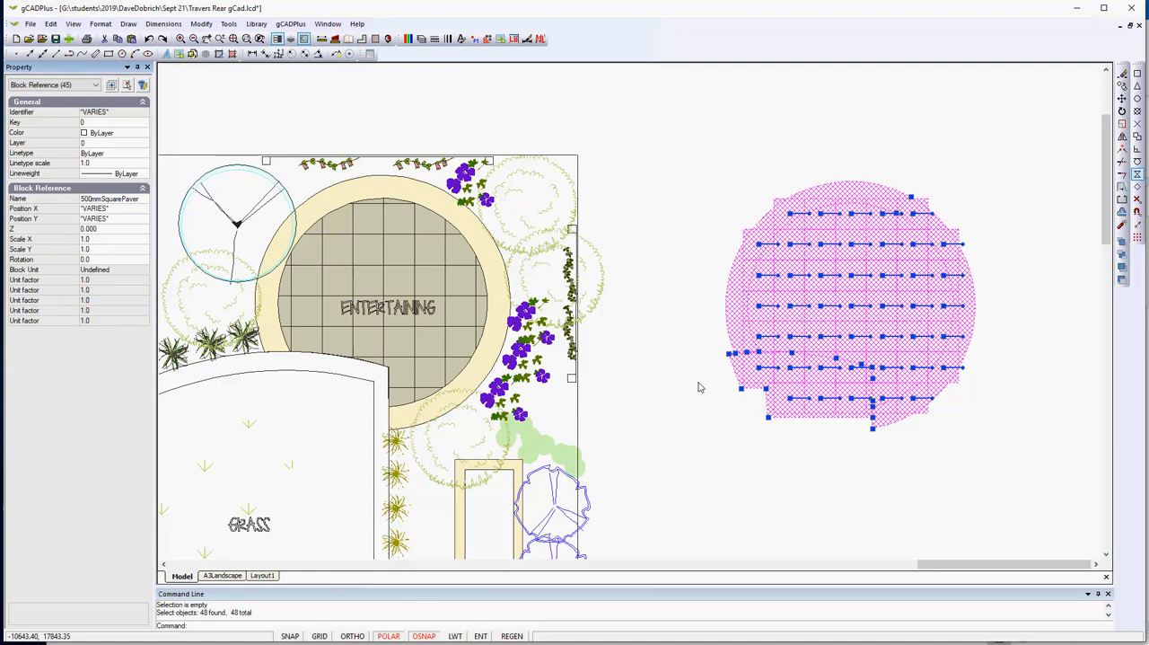
right_click(664, 412)
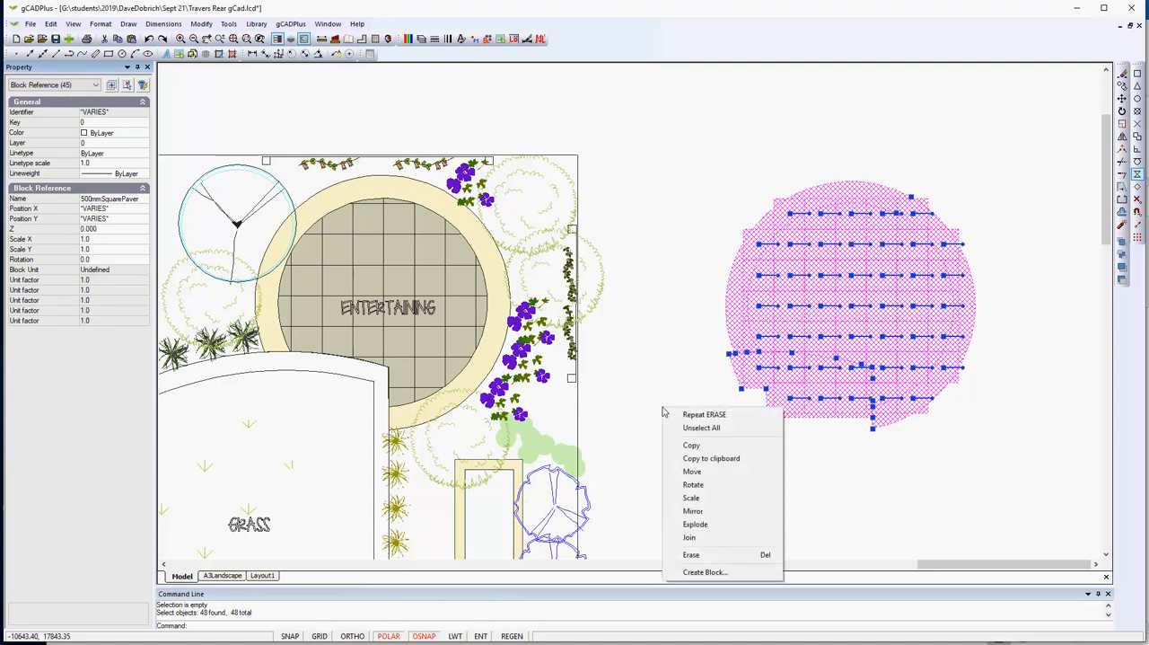
click(700, 428)
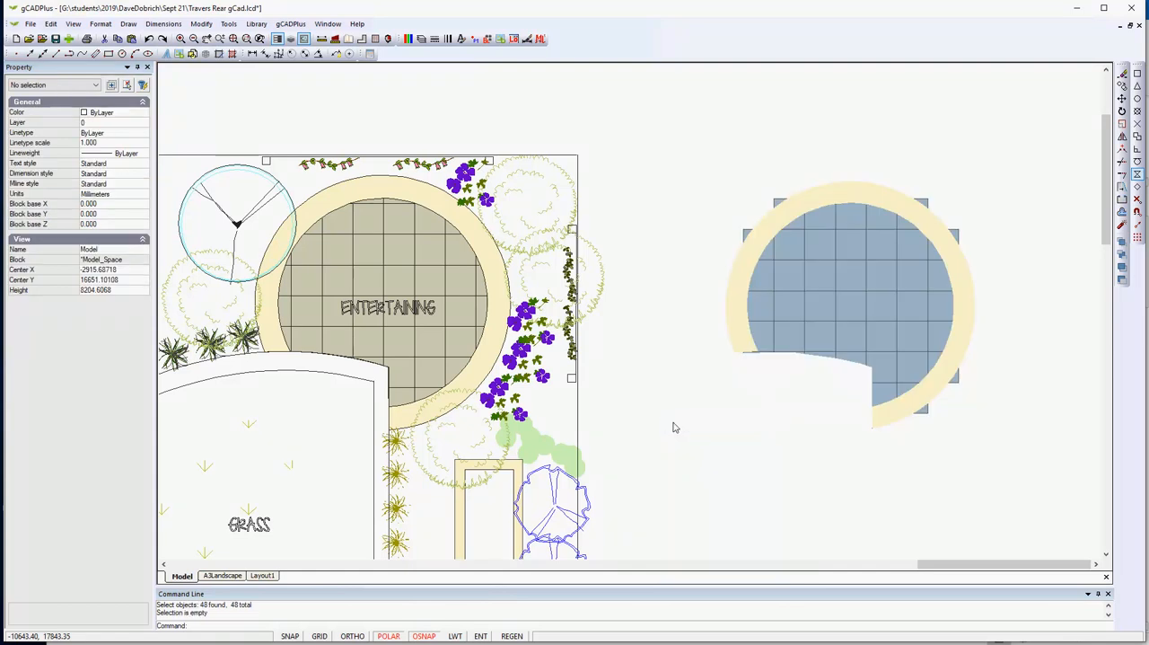